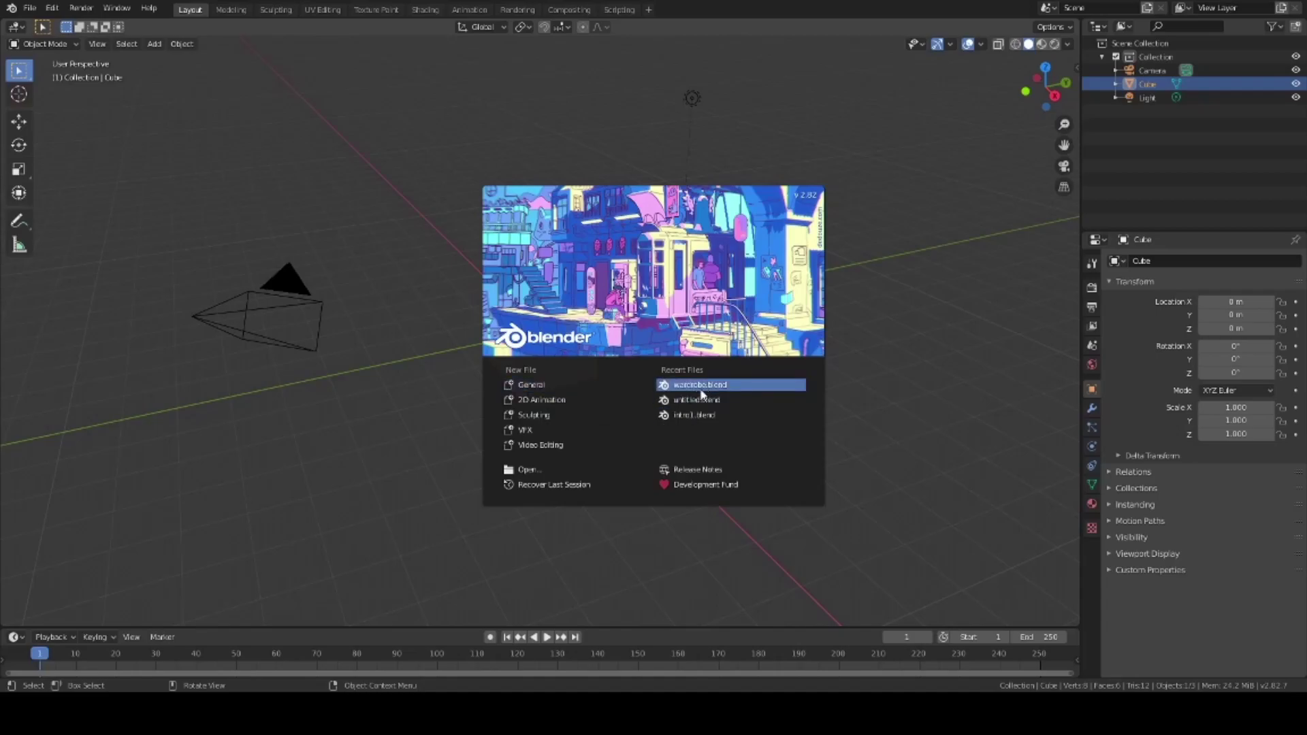
Start a new General scene and view the default cube from the front.
click(580, 389)
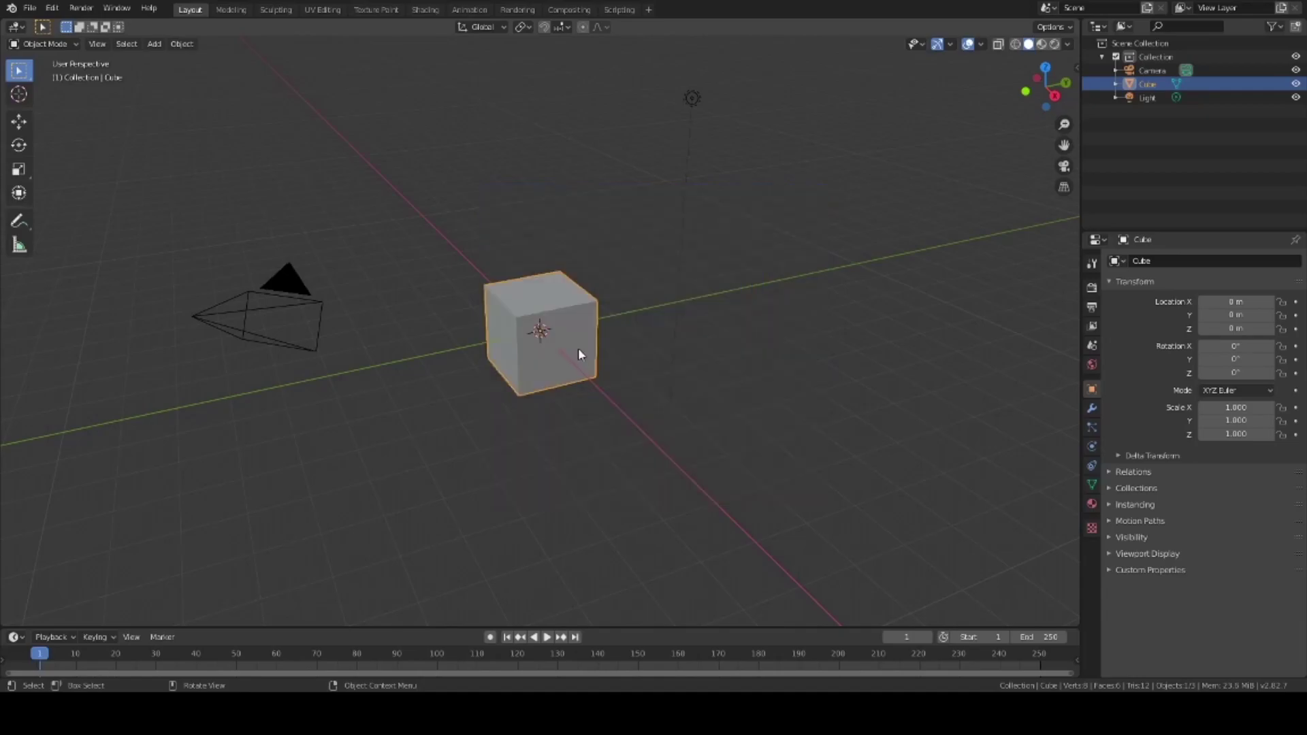
key(KP_1)
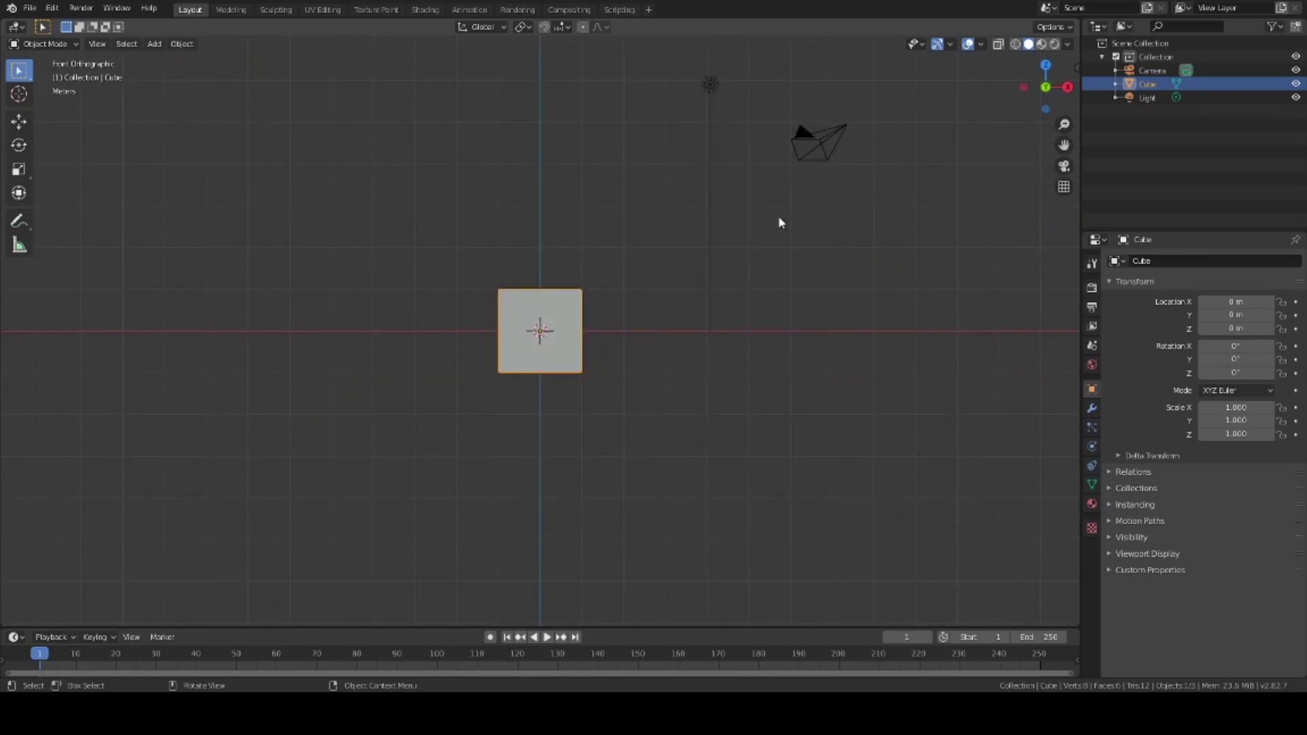
scroll(765, 213, up, 2)
scroll(765, 214, down, 1)
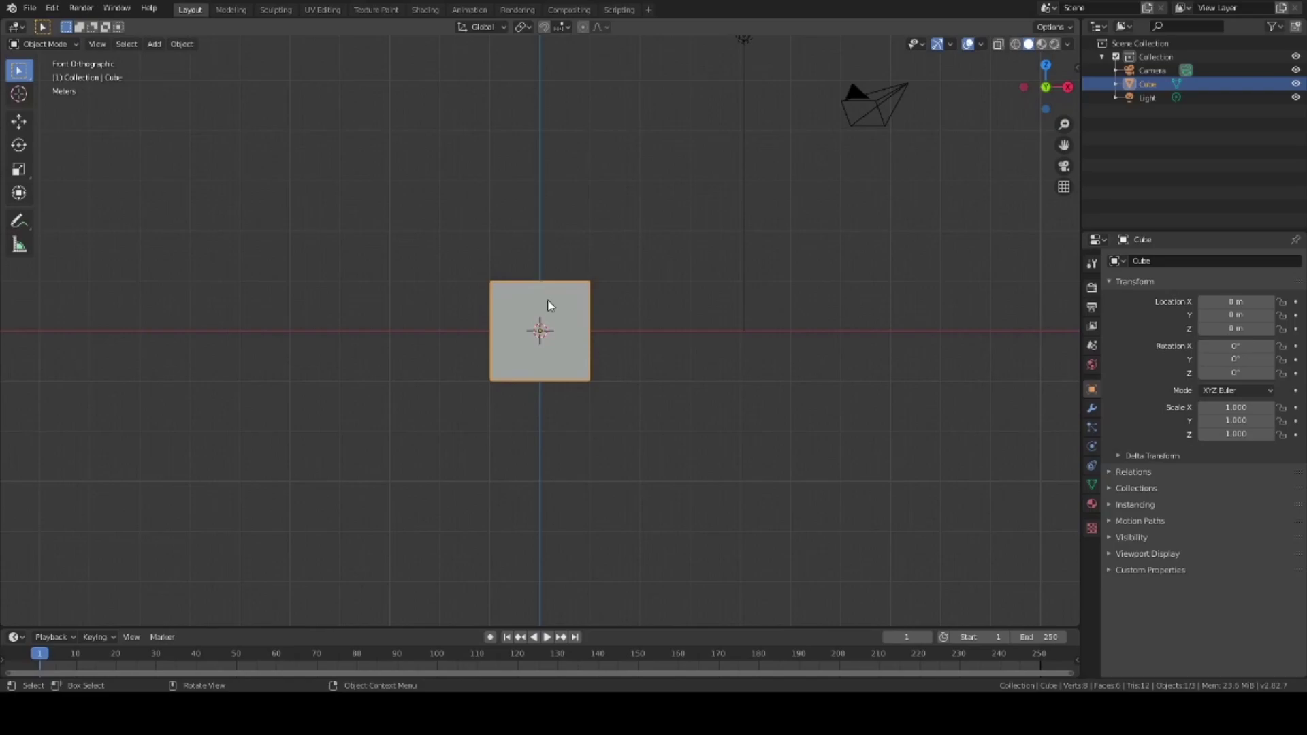
scroll(551, 305, down, 1)
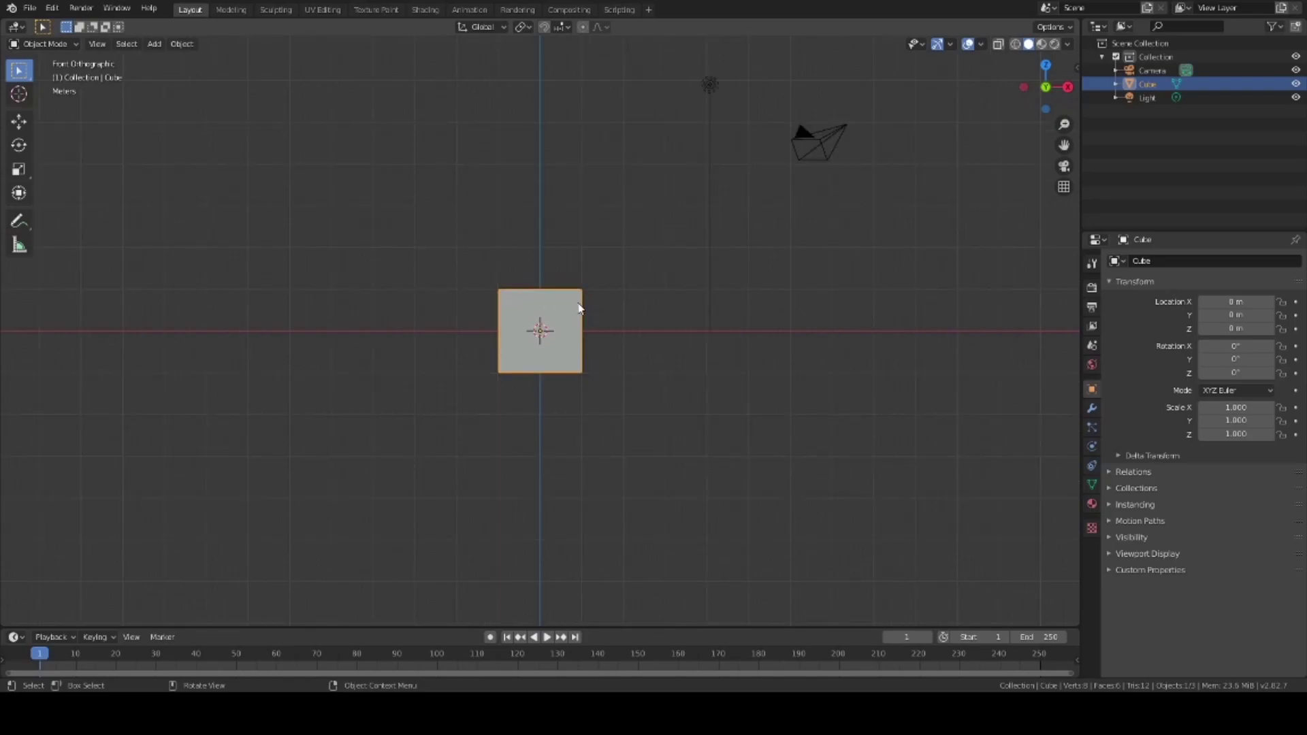
Scale the cube to 5.037 tall along Z and 2.950 wide along X.
key(s)
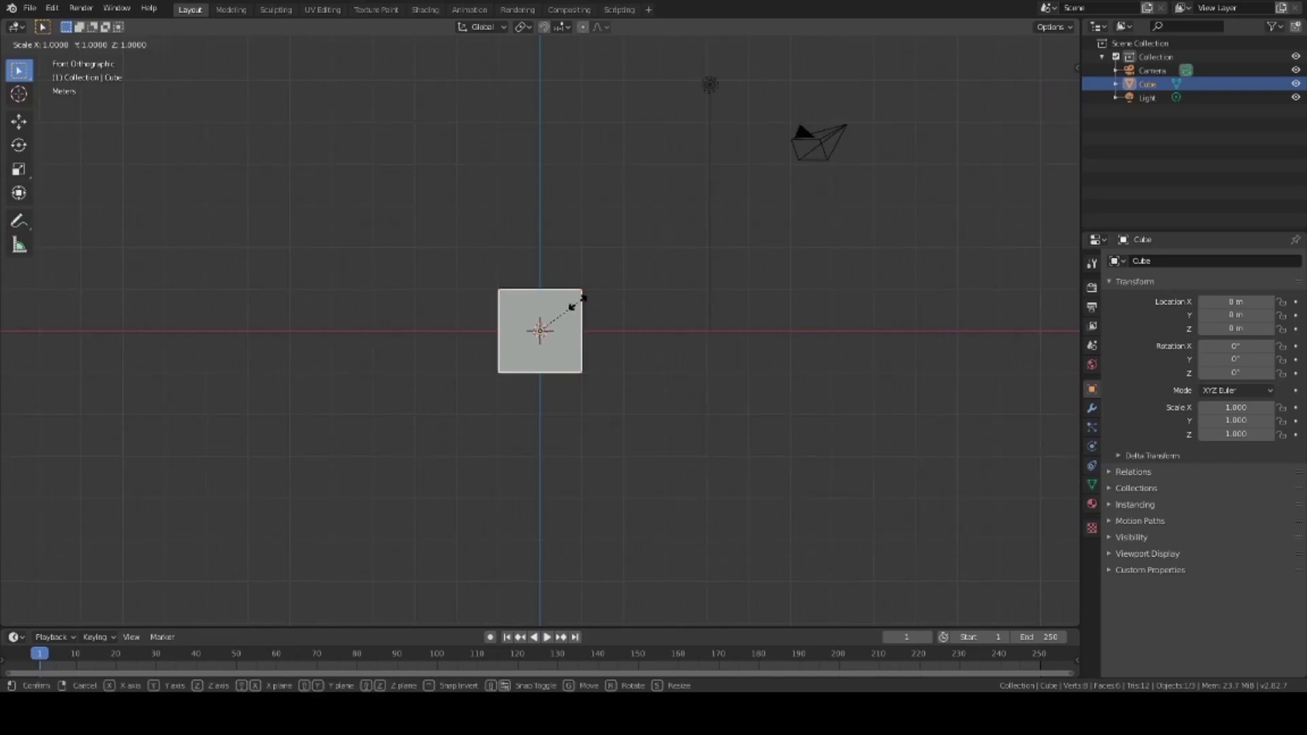
key(z)
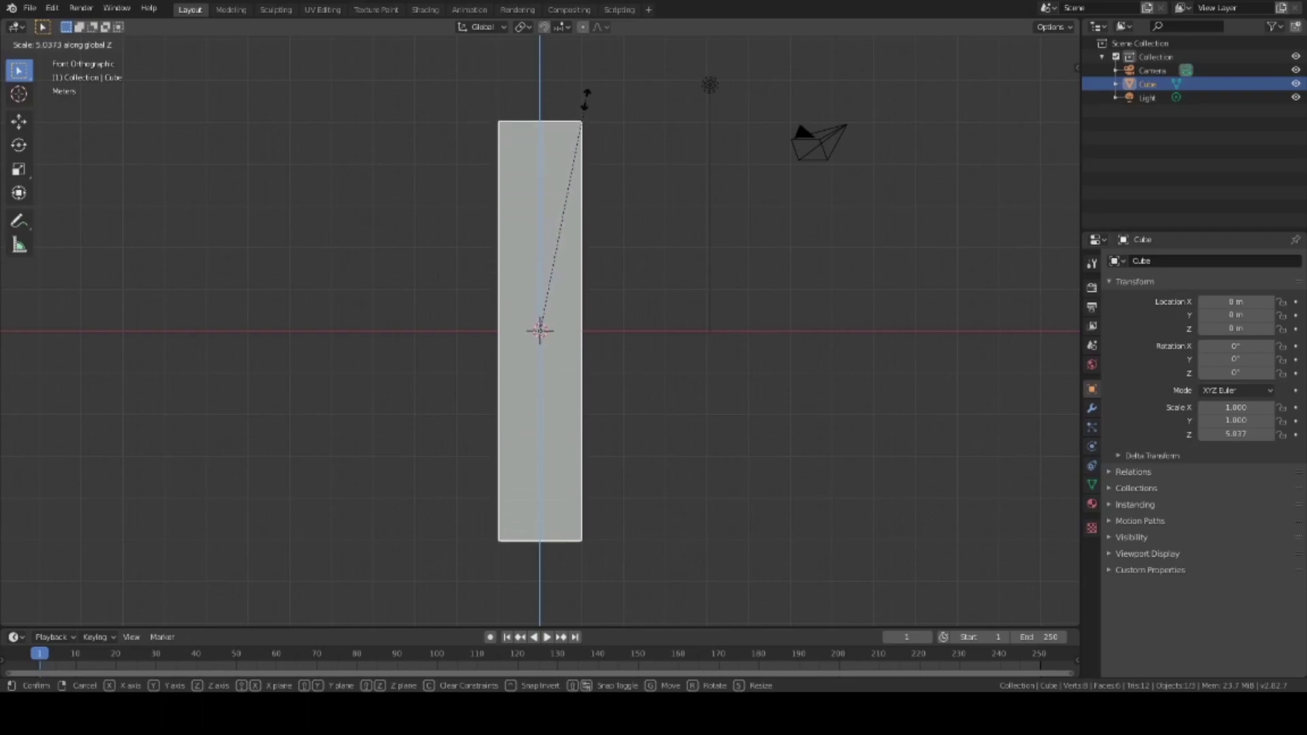
click(586, 102)
key(s)
key(x)
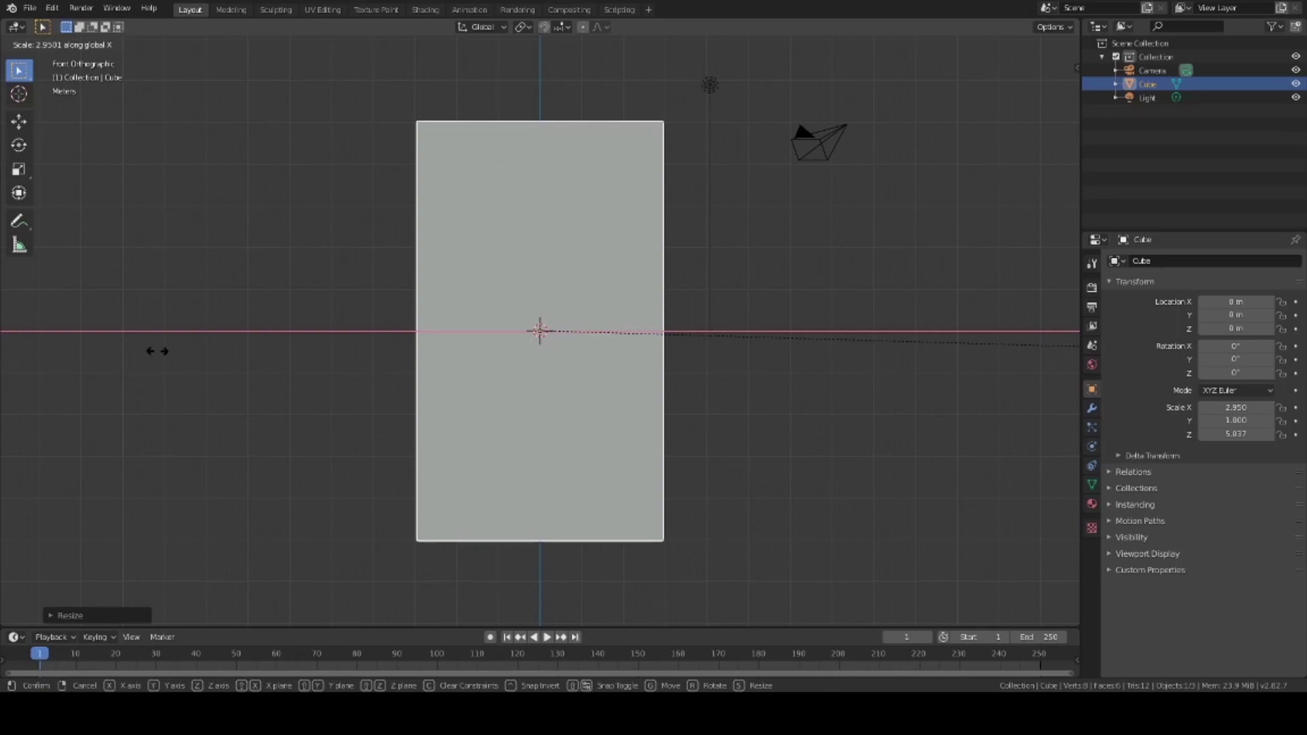
click(156, 350)
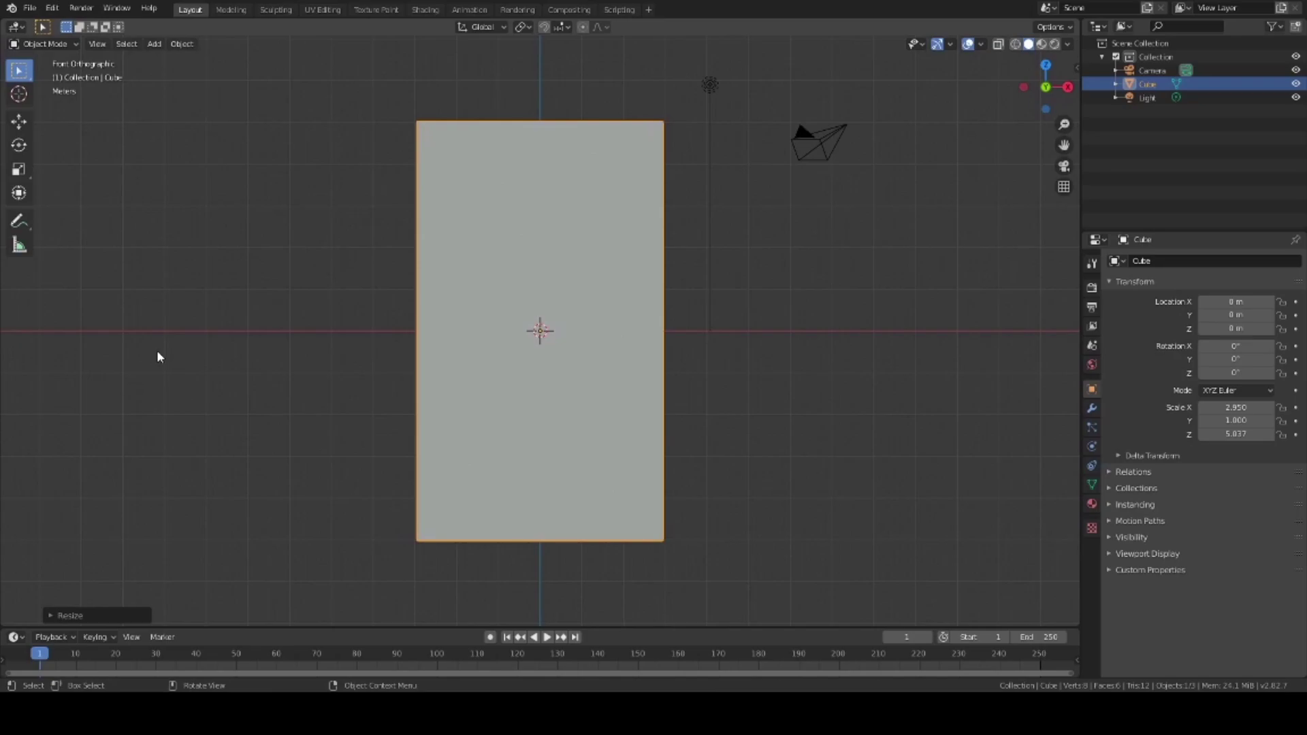
middle_drag(883, 288, 712, 190)
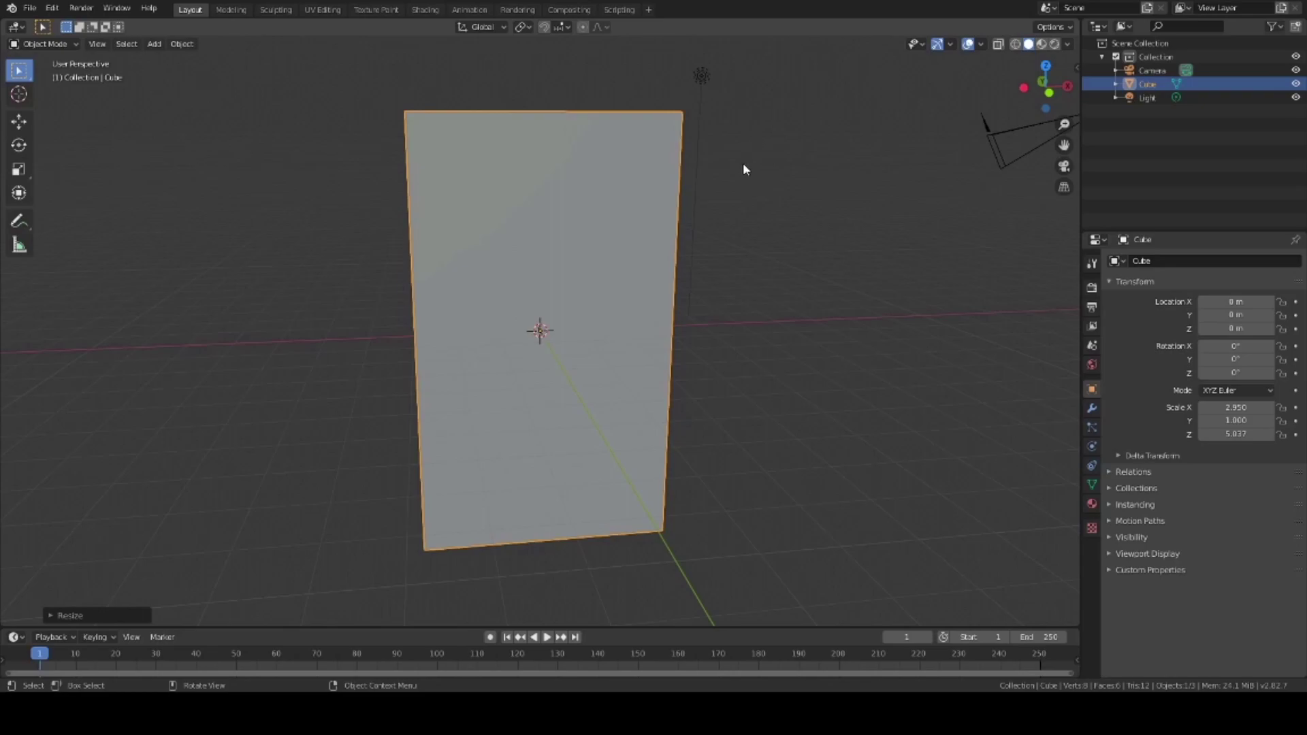
mouse_move(744, 166)
middle_down()
mouse_move(671, 157)
mouse_move(727, 172)
middle_up()
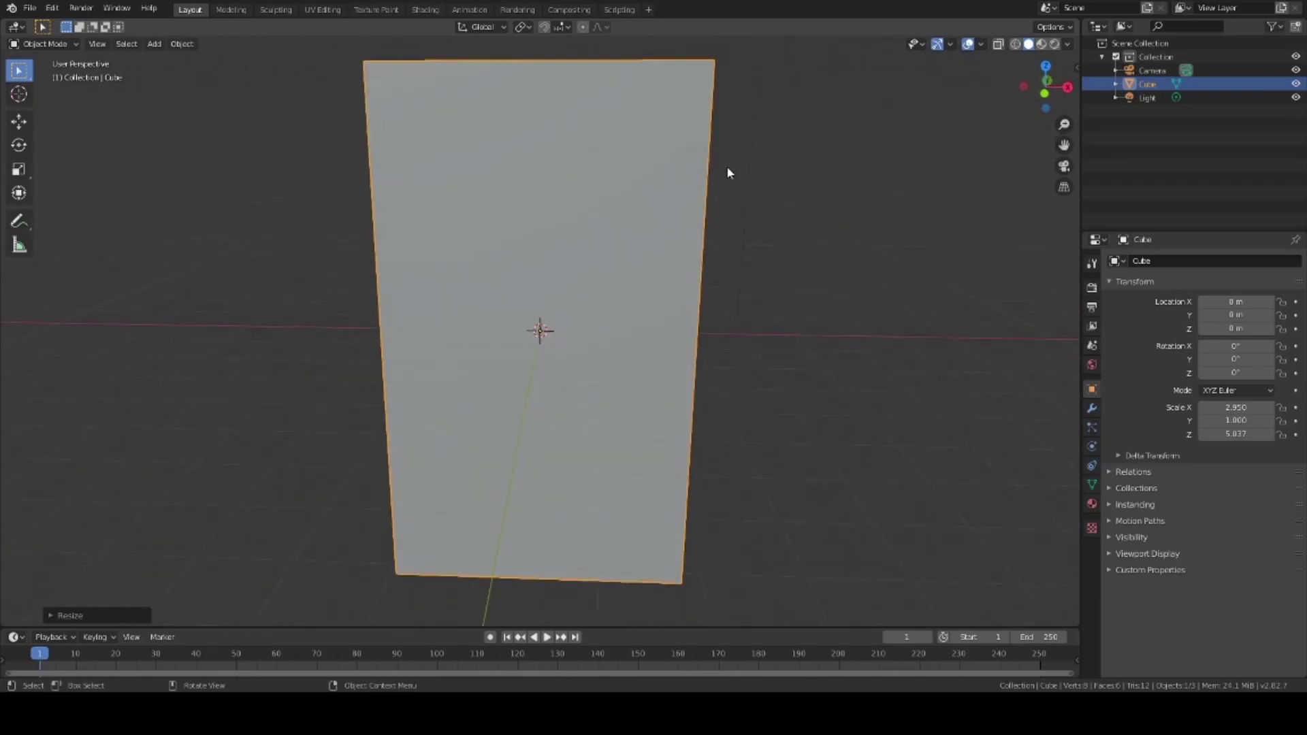
key(KP_1)
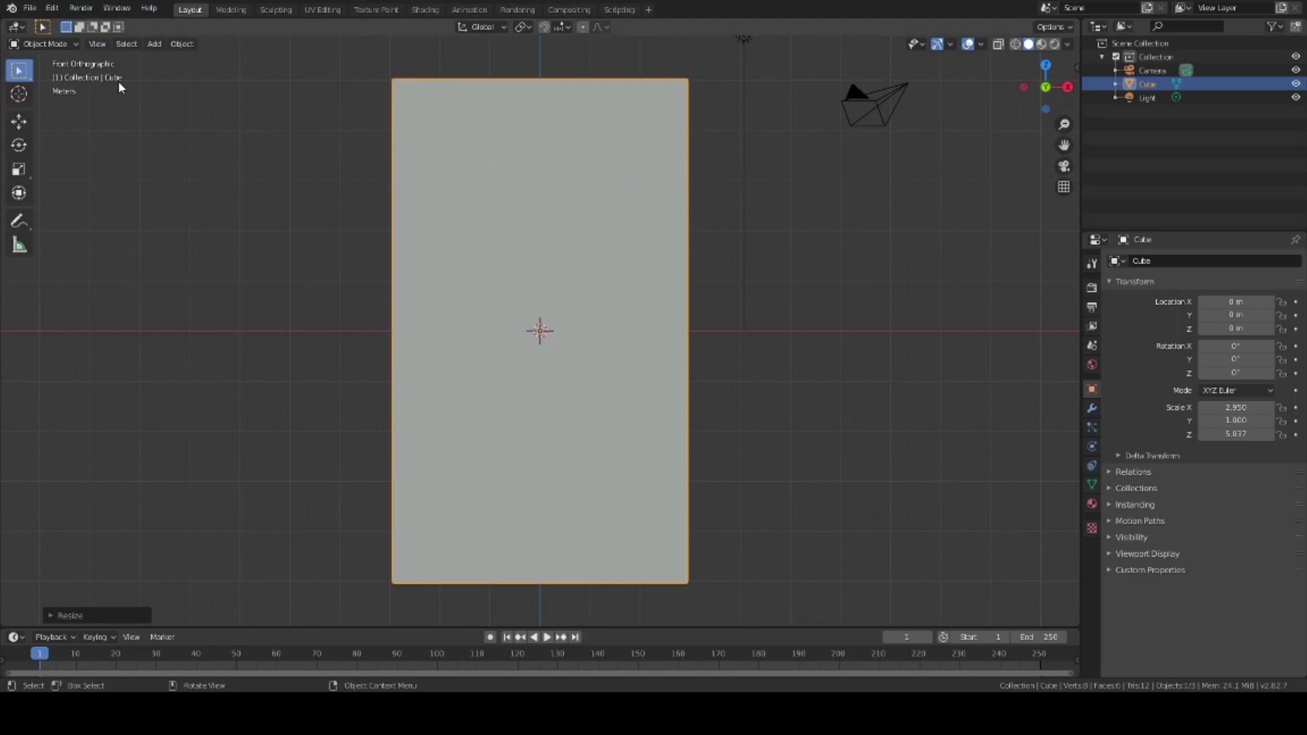
In Edit Mode with face select, inset the block's front face.
key(Tab)
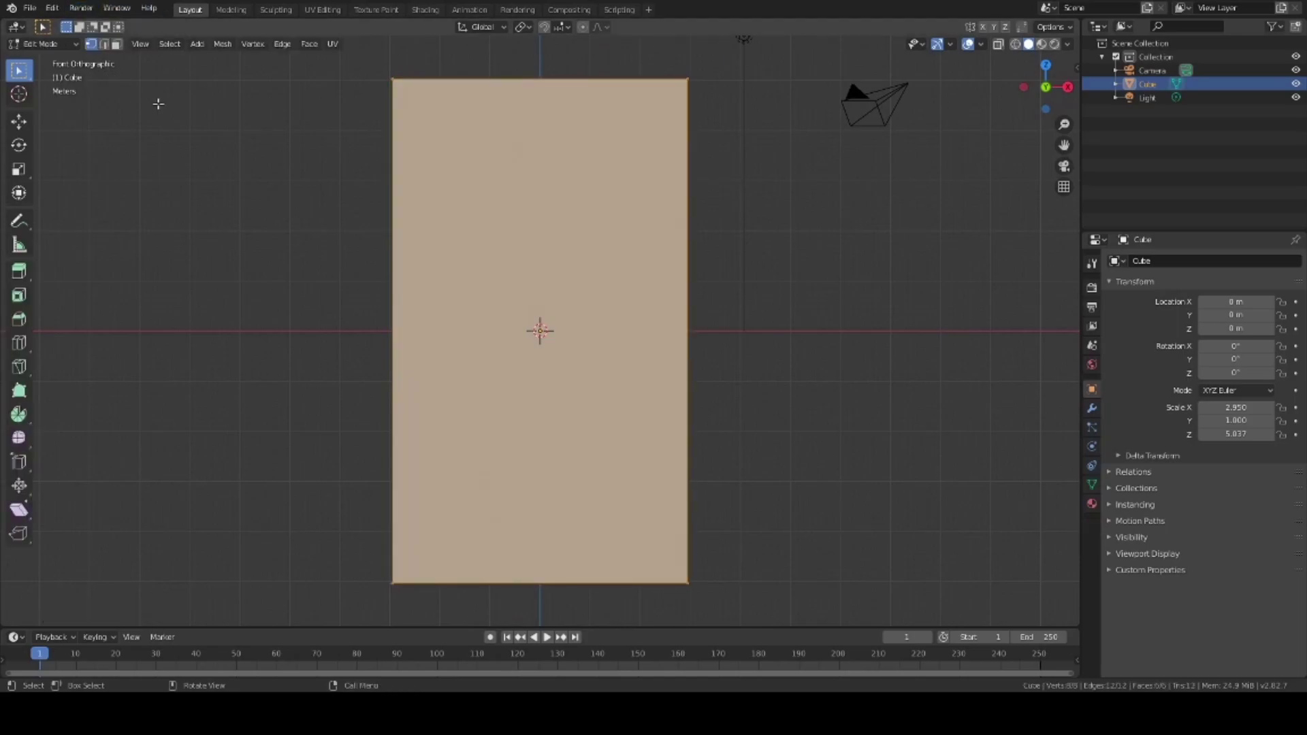
click(116, 45)
click(509, 202)
key(i)
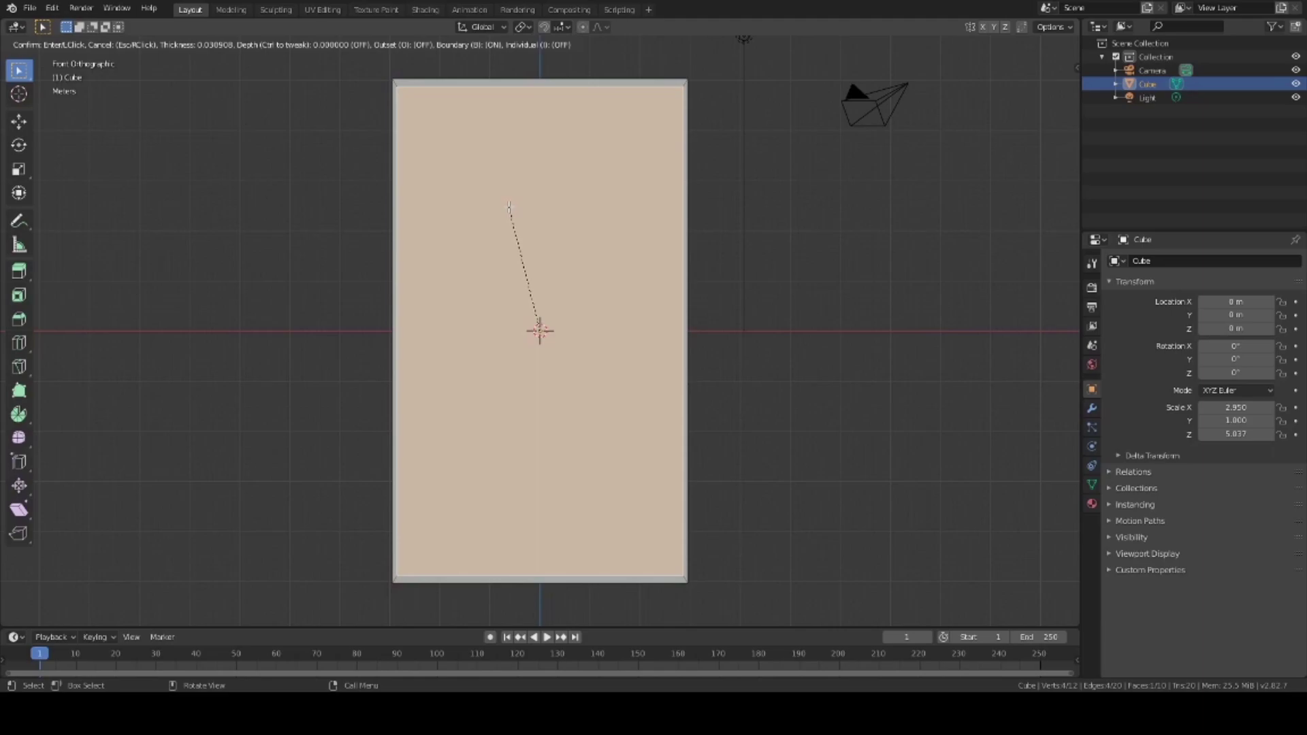
click(509, 206)
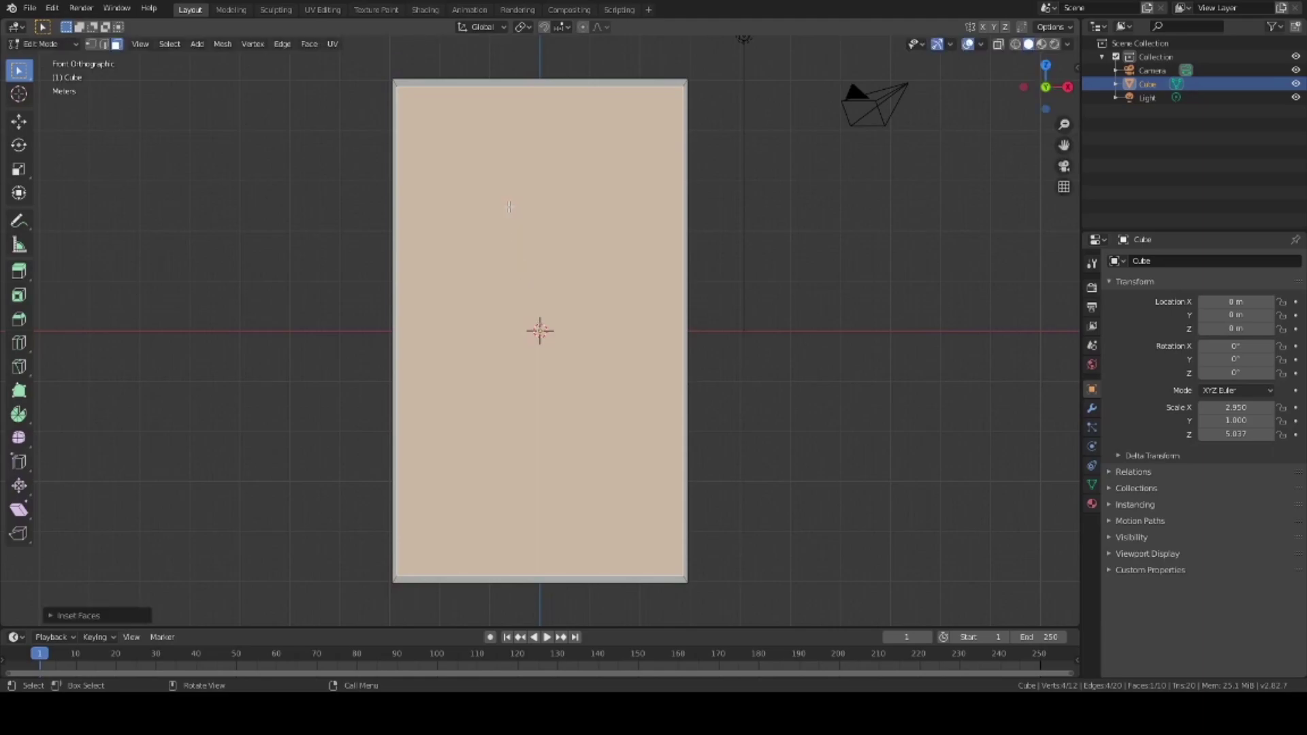
Extrude the inset front face inward to leave a recessed panel framed by thin walls.
middle_drag(569, 202, 482, 245)
key(e)
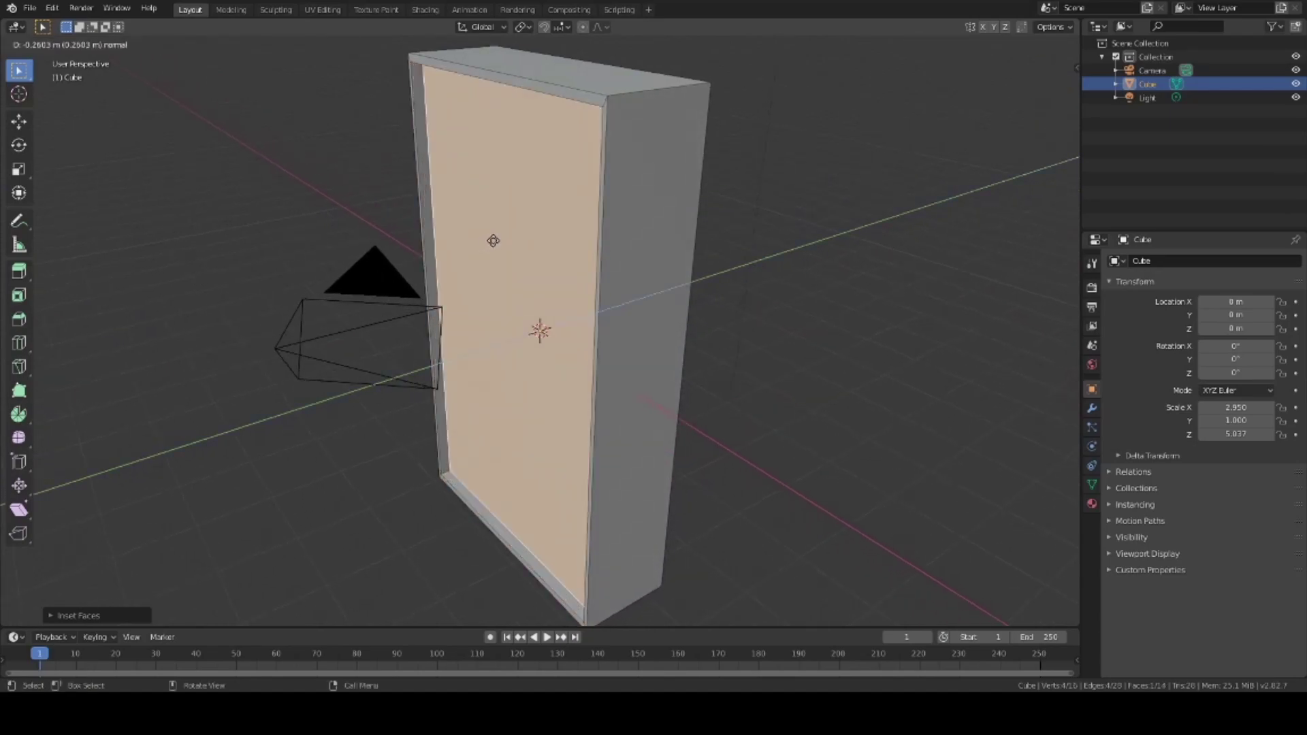
click(563, 231)
middle_drag(619, 227, 741, 207)
scroll(732, 212, down, 3)
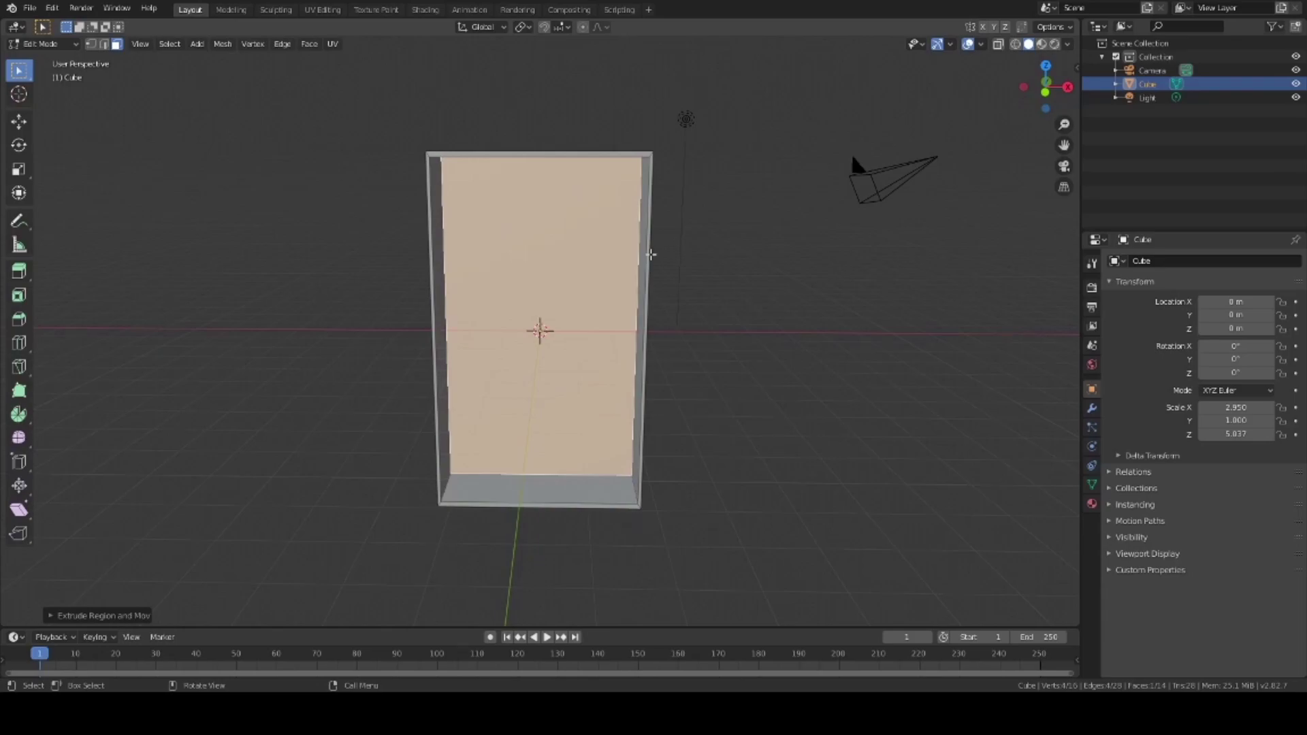
mouse_move(651, 254)
middle_down()
mouse_move(671, 247)
mouse_move(606, 239)
mouse_move(672, 268)
mouse_move(654, 275)
middle_up()
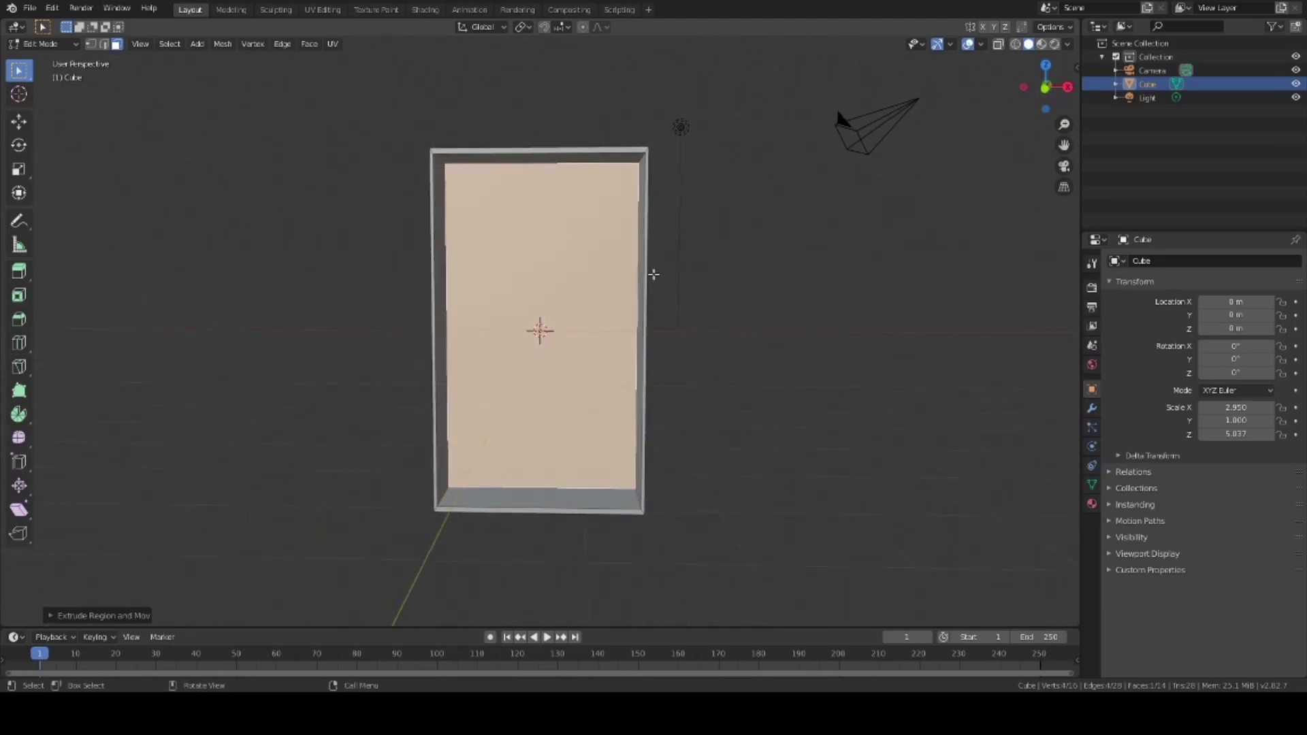
Undo the earlier inset, try an inward extrusion of the front face, then undo it.
key(ctrl)
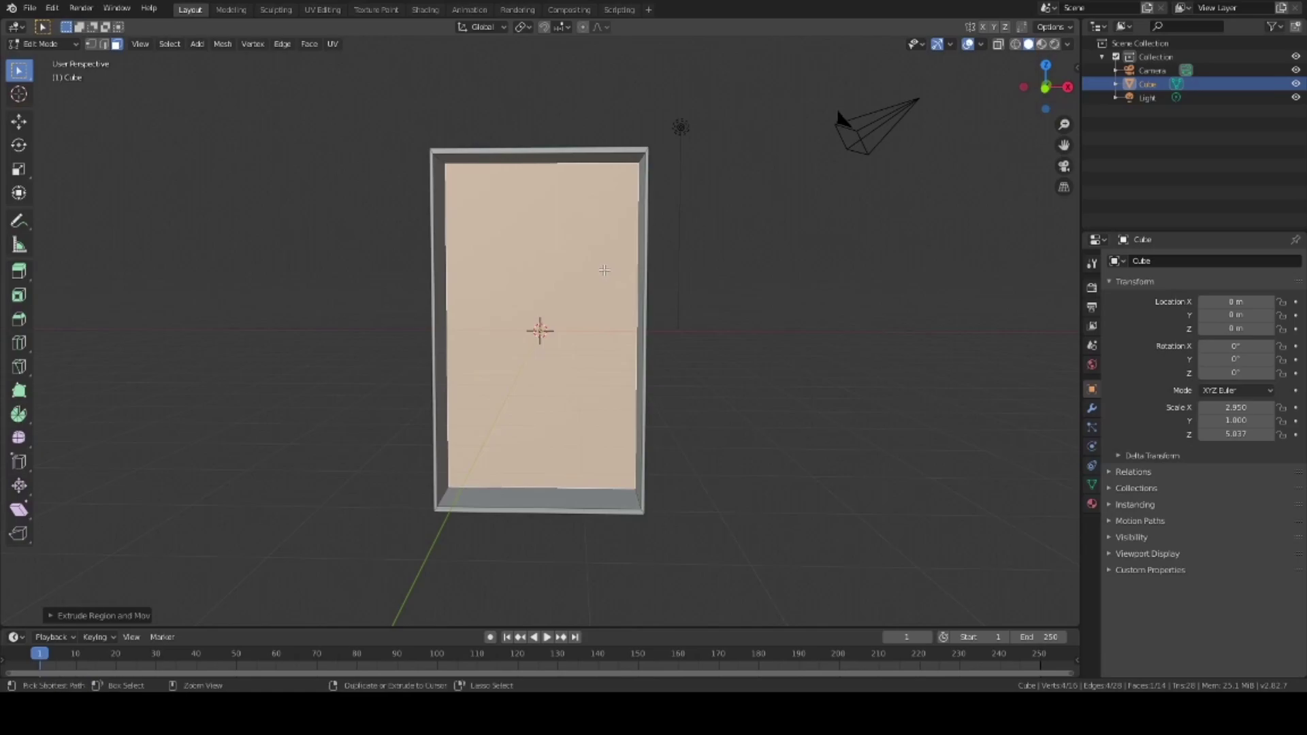
key(ctrl+z)
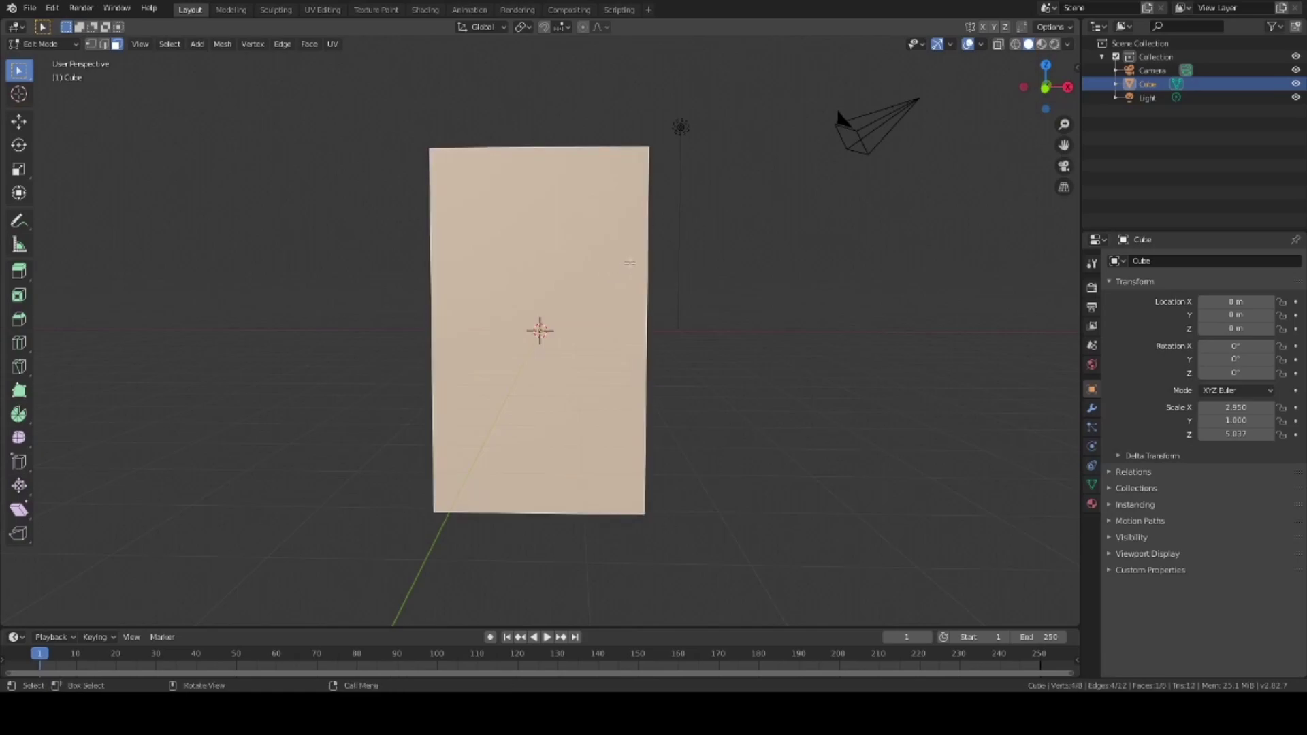
middle_drag(604, 271, 577, 293)
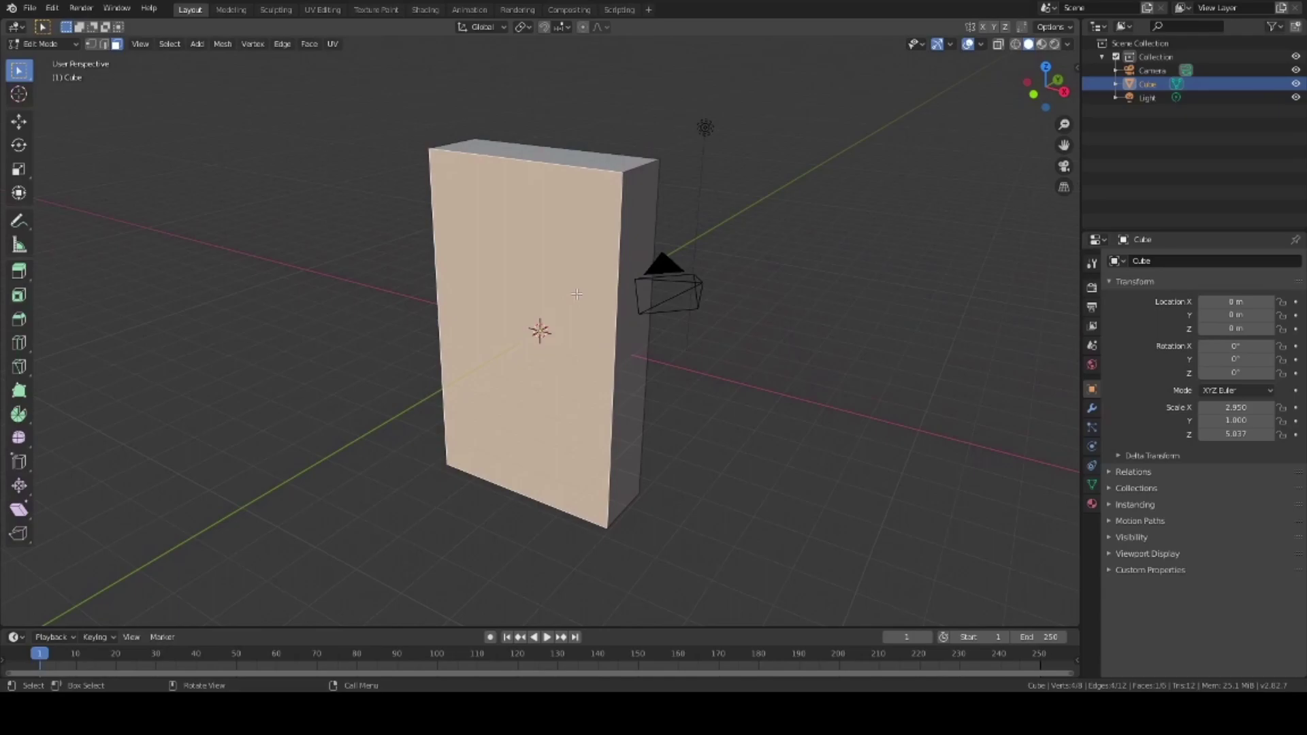
key(e)
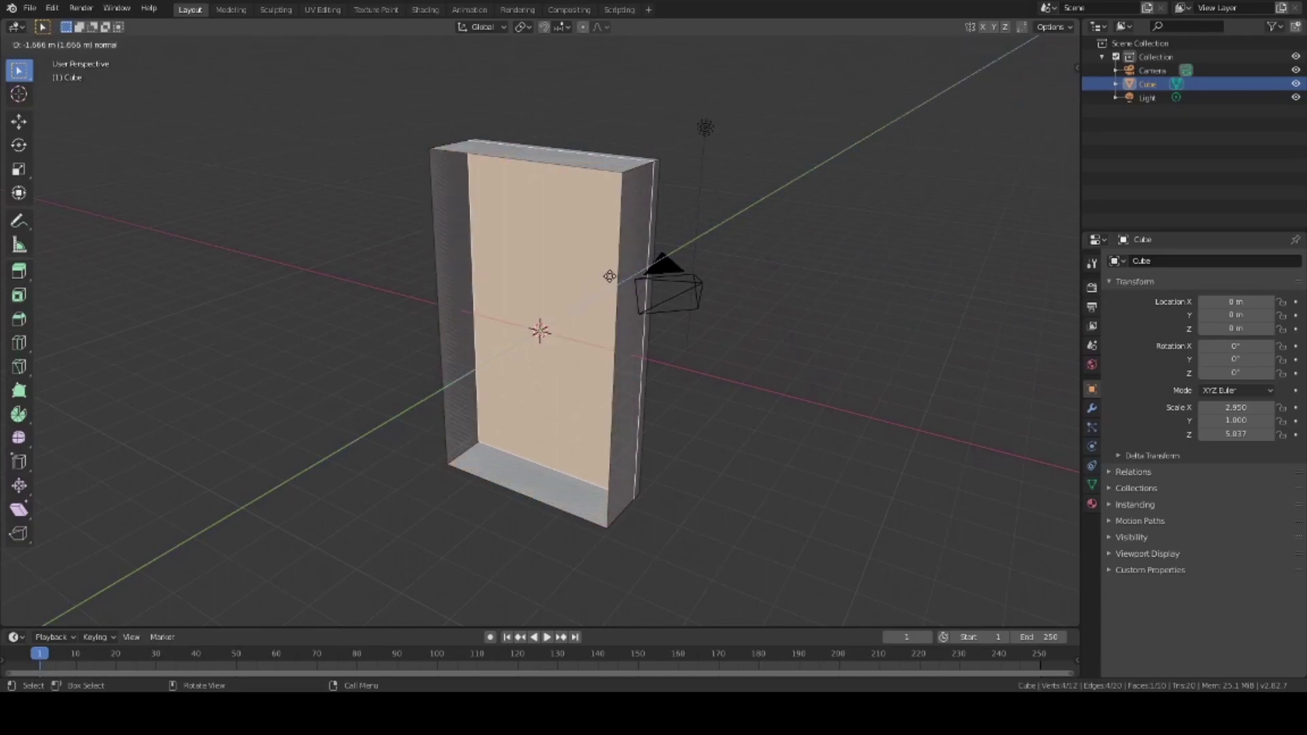
click(610, 276)
middle_drag(609, 276, 675, 257)
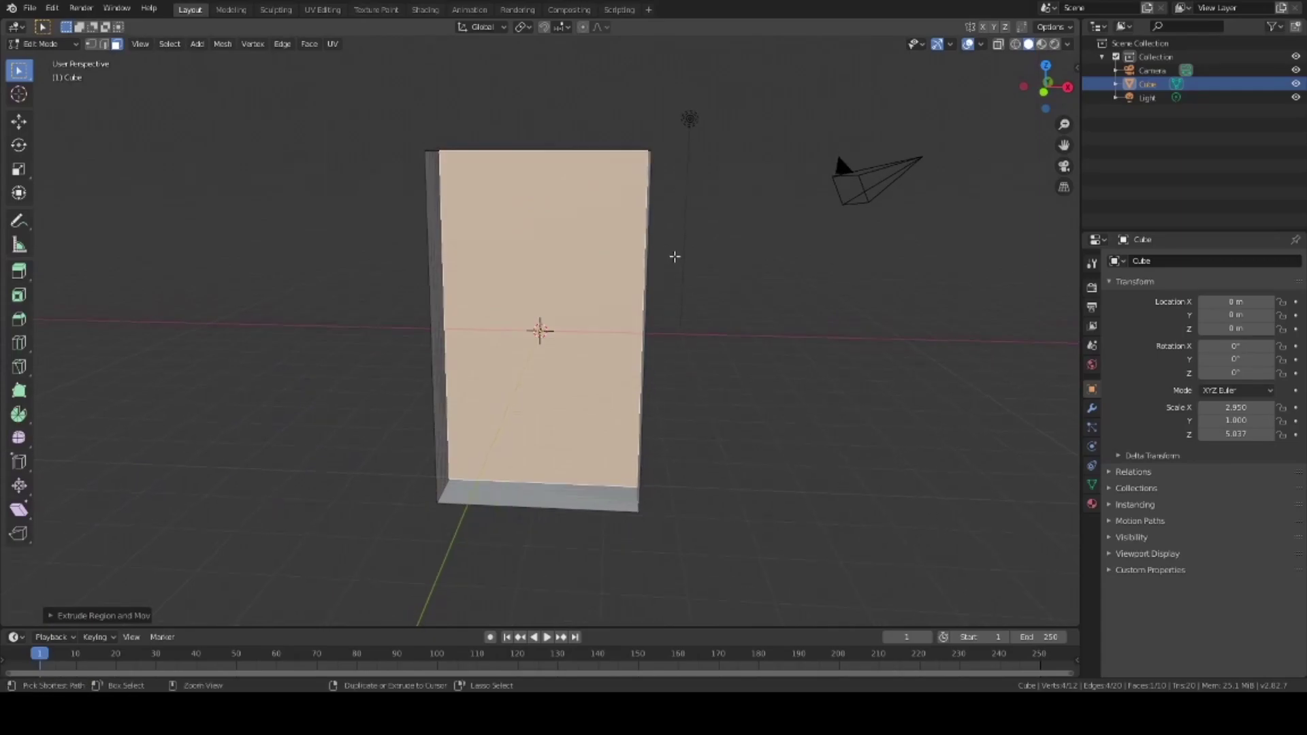
key(ctrl+z)
From the orthographic front view, inset the front face and extrude it about 1.95 m inward.
key(KP_1)
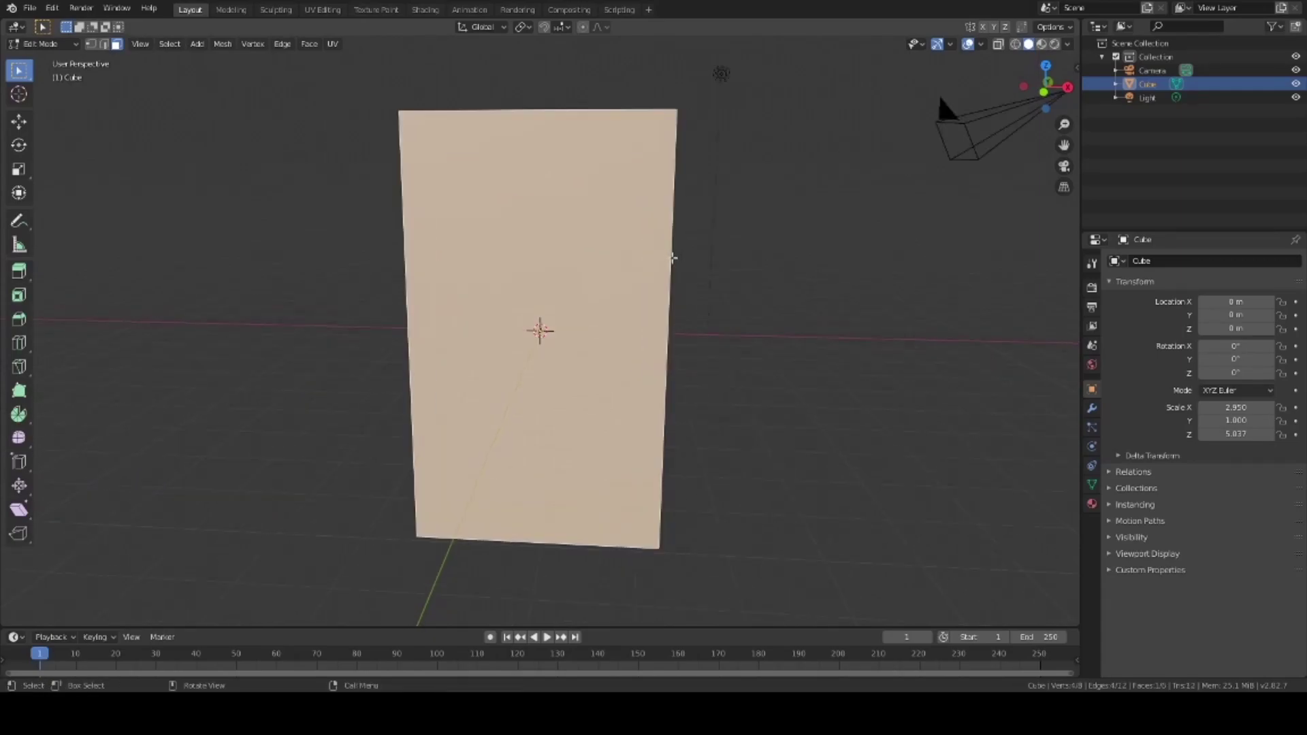
key(KP_5)
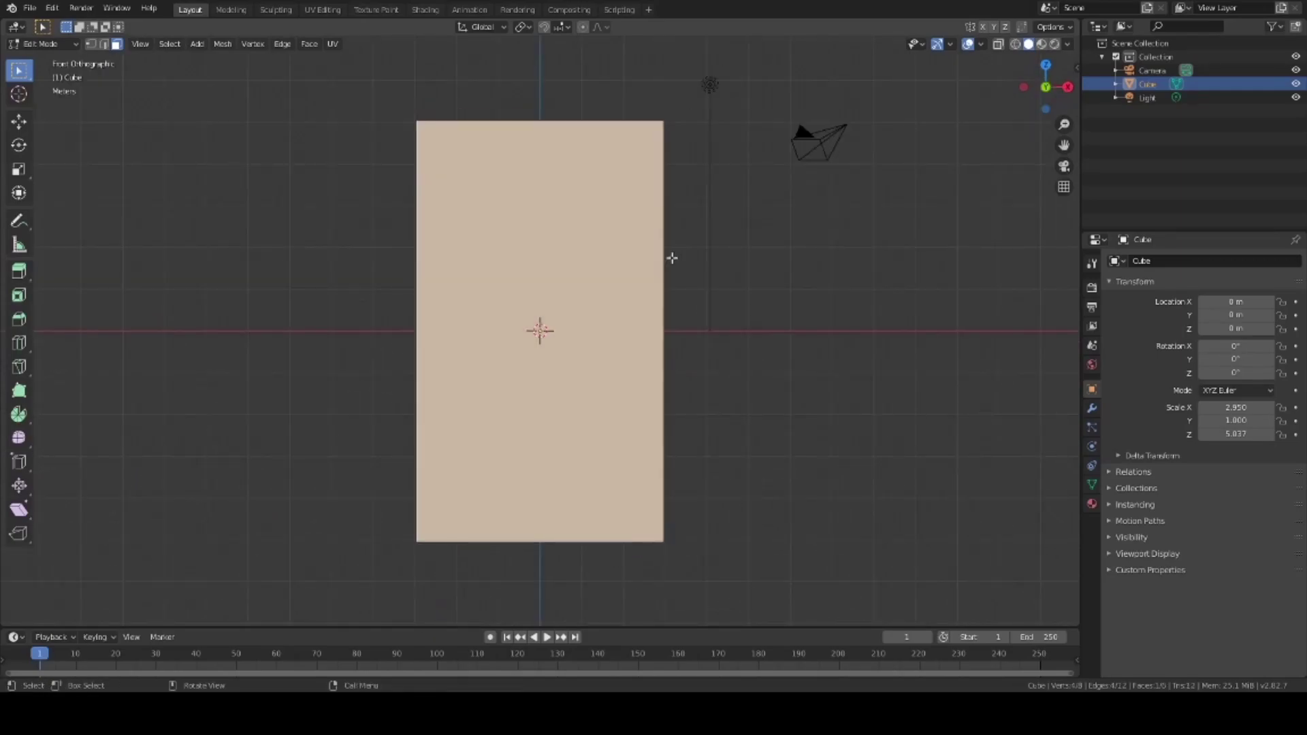
key(i)
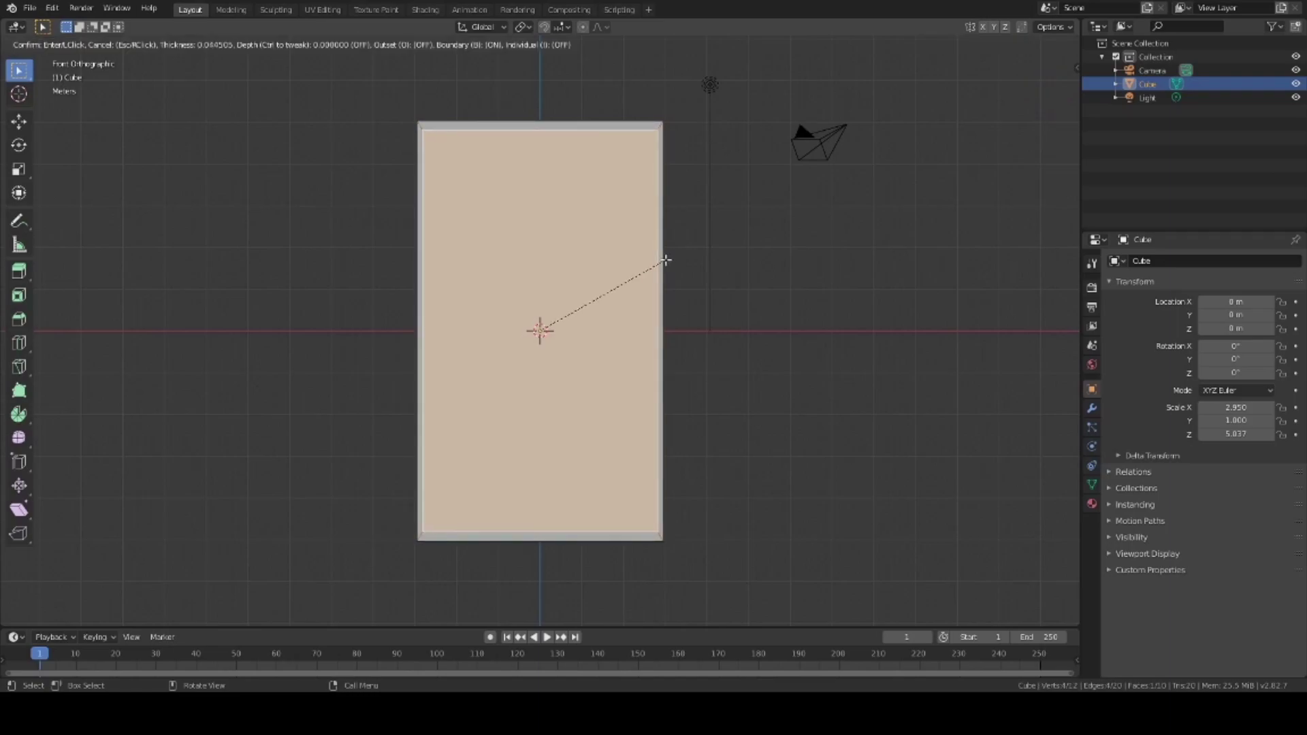
click(665, 260)
middle_drag(665, 258, 593, 310)
key(e)
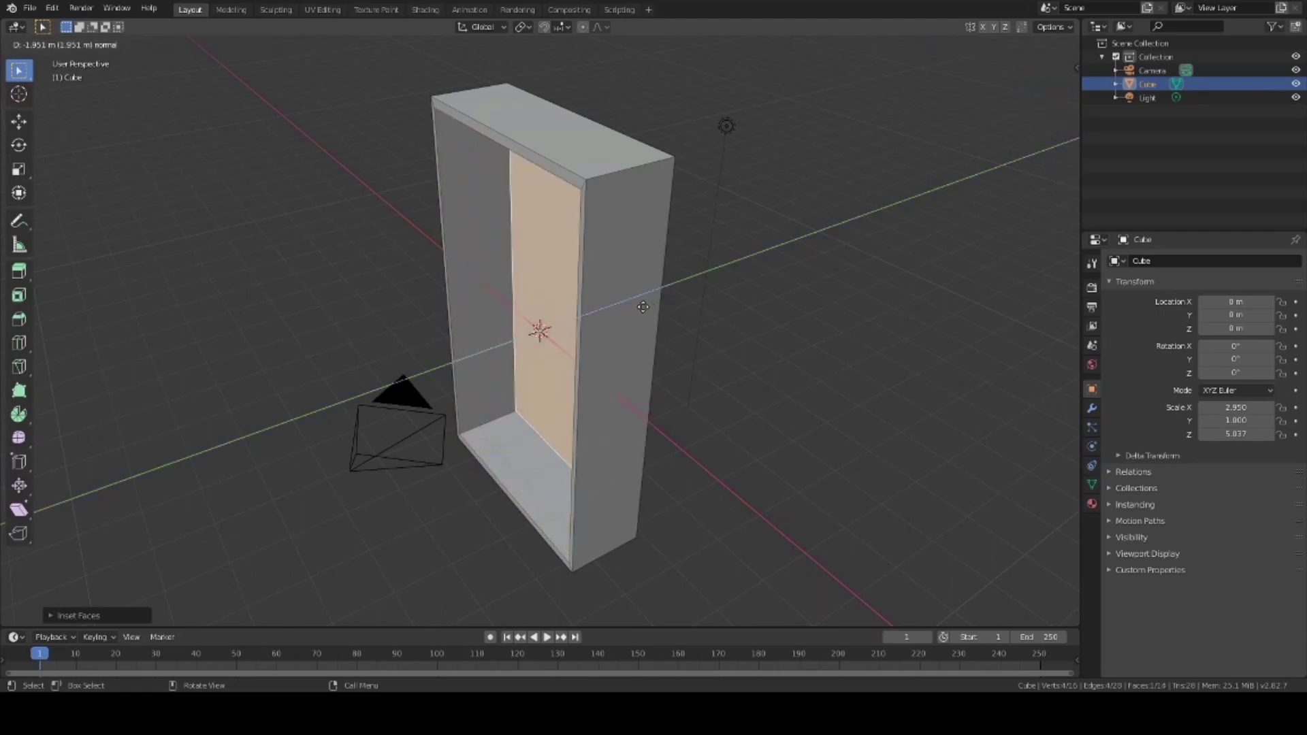
click(644, 307)
middle_drag(643, 307, 783, 278)
scroll(783, 278, down, 3)
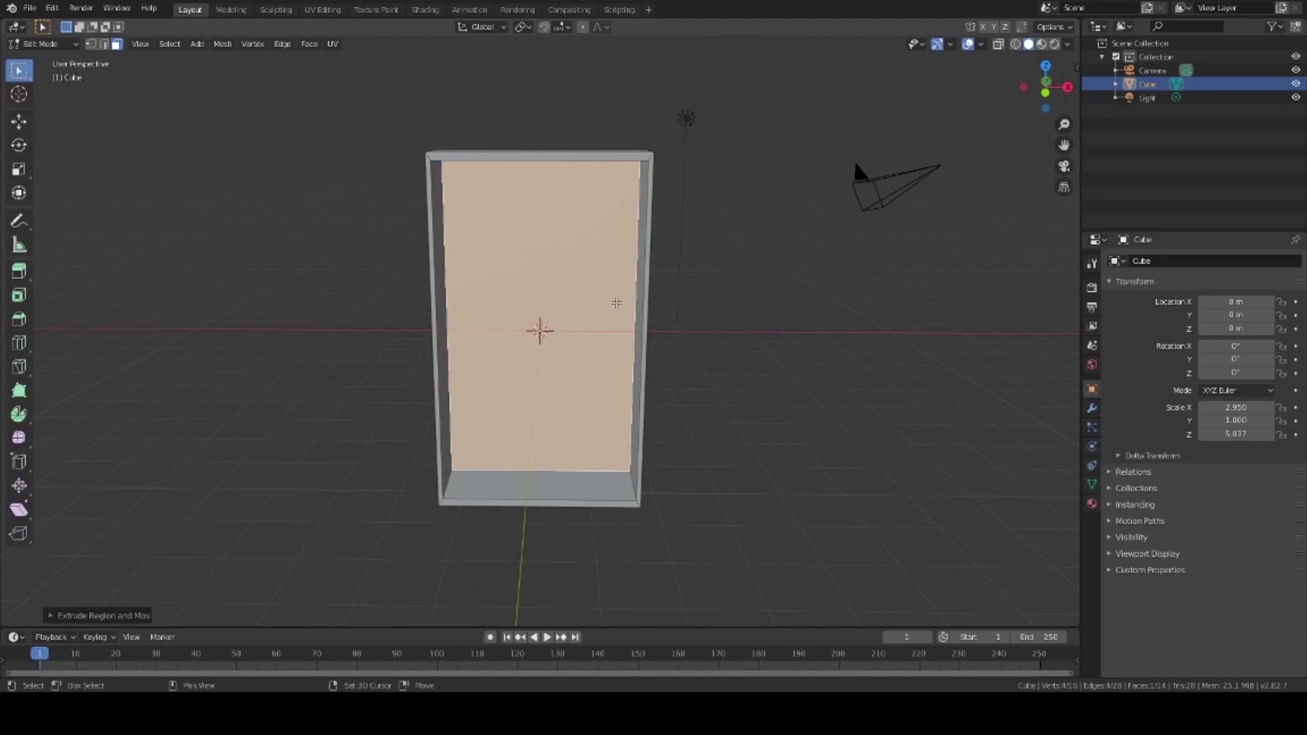
Add a centred vertical loop cut across the box and raise its Number of Cuts to 10.
mouse_move(615, 300)
middle_down()
mouse_move(609, 320)
mouse_move(599, 277)
mouse_move(623, 306)
middle_up()
key(ctrl+r)
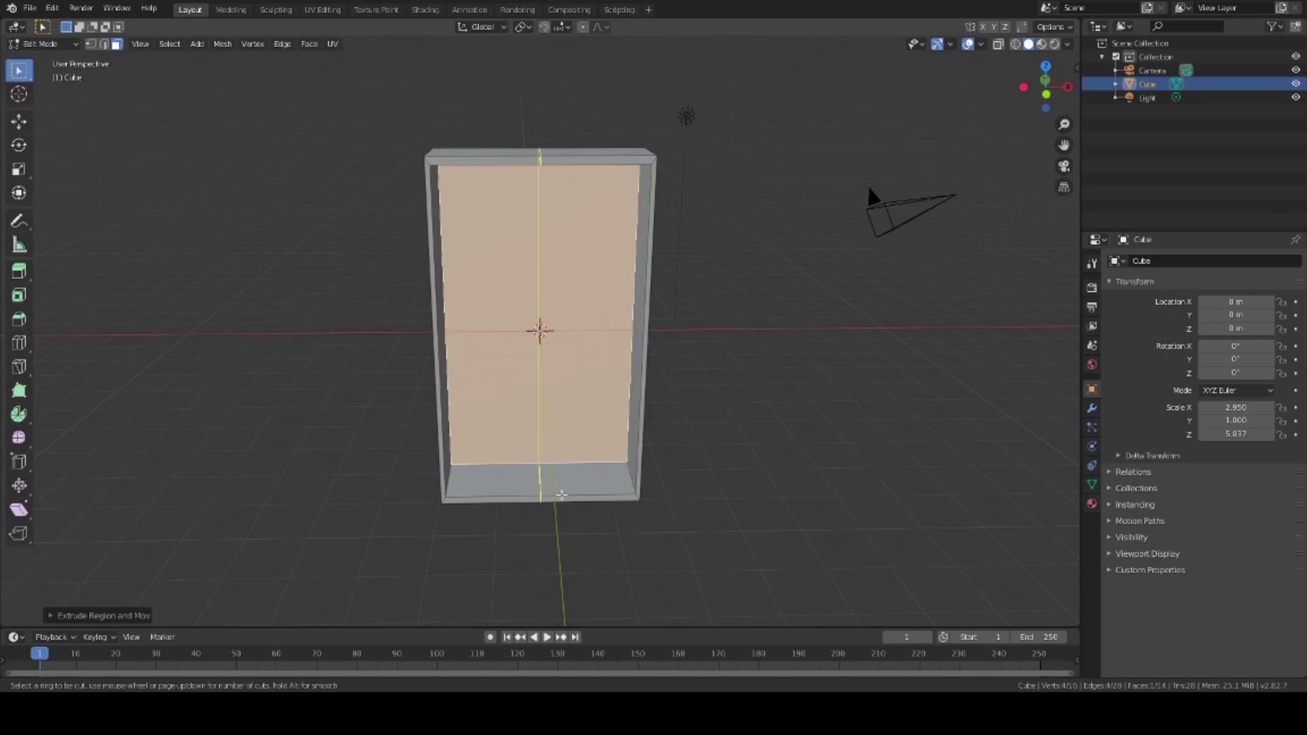
click(562, 492)
right_click(562, 493)
key(g)
key(g)
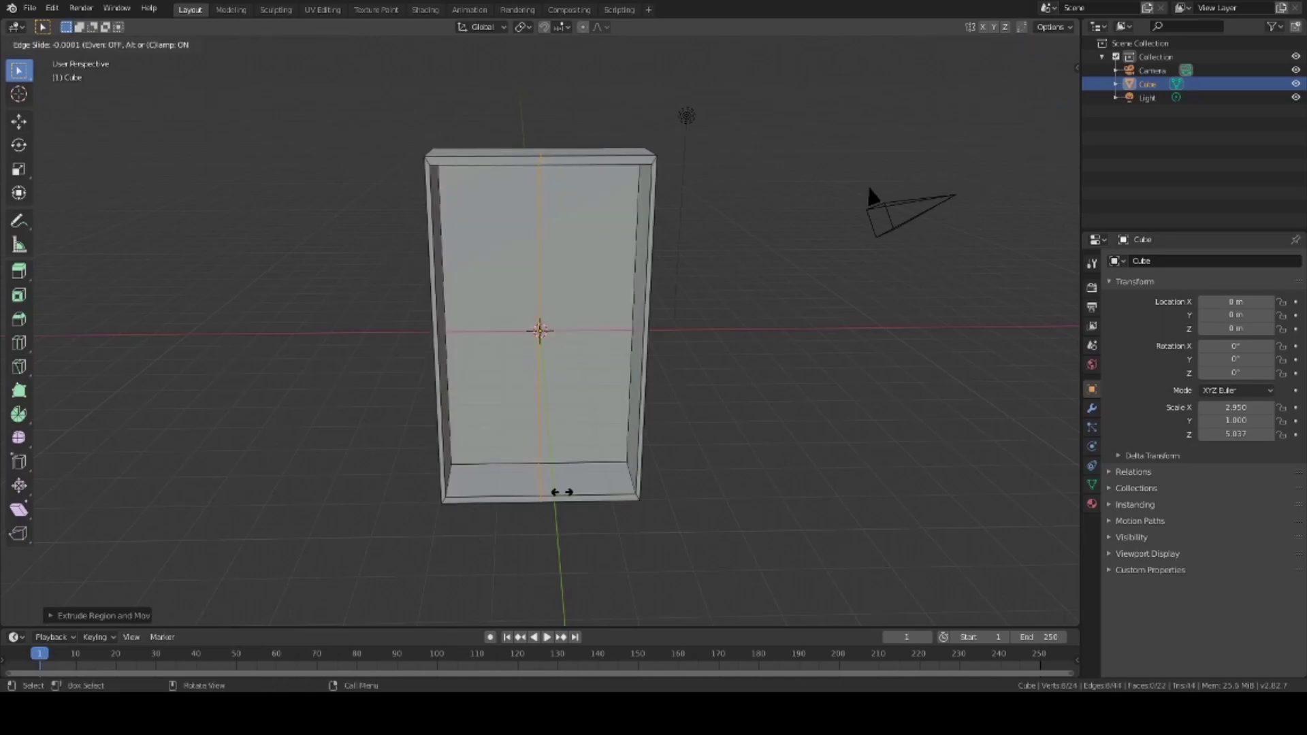
right_click(562, 492)
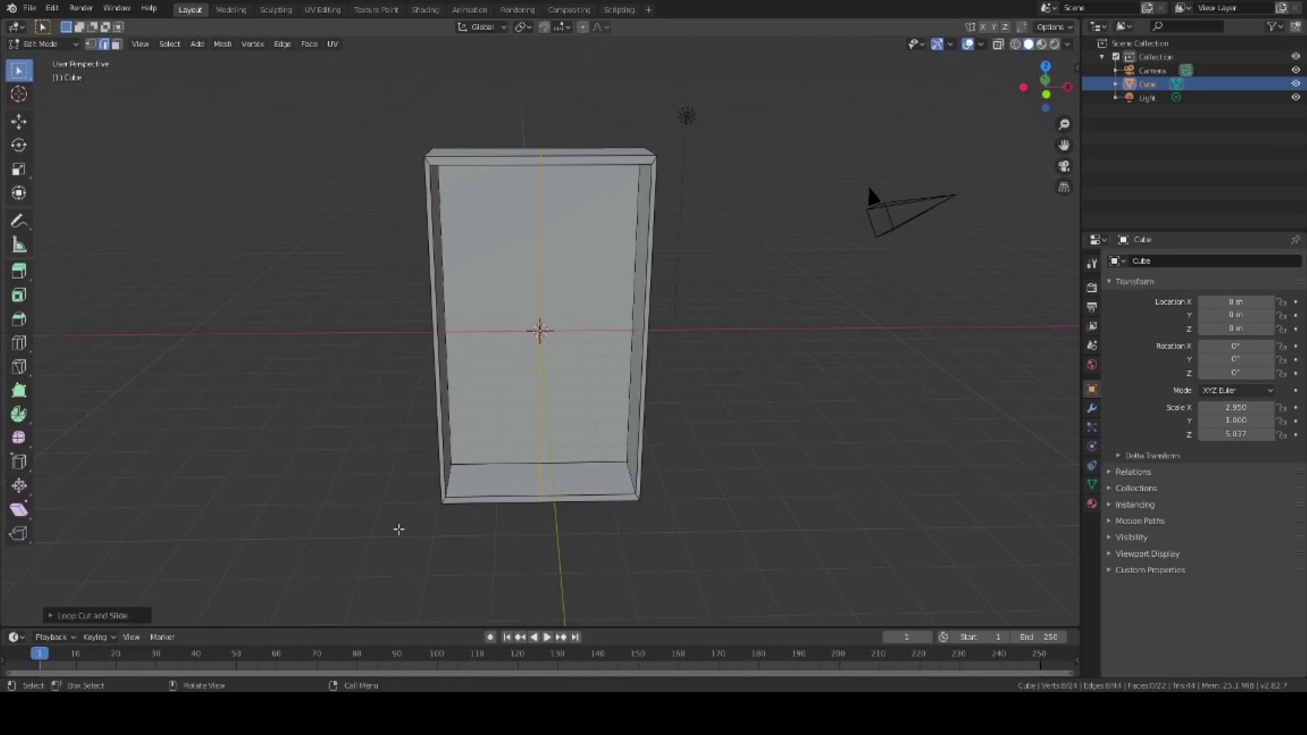
click(61, 617)
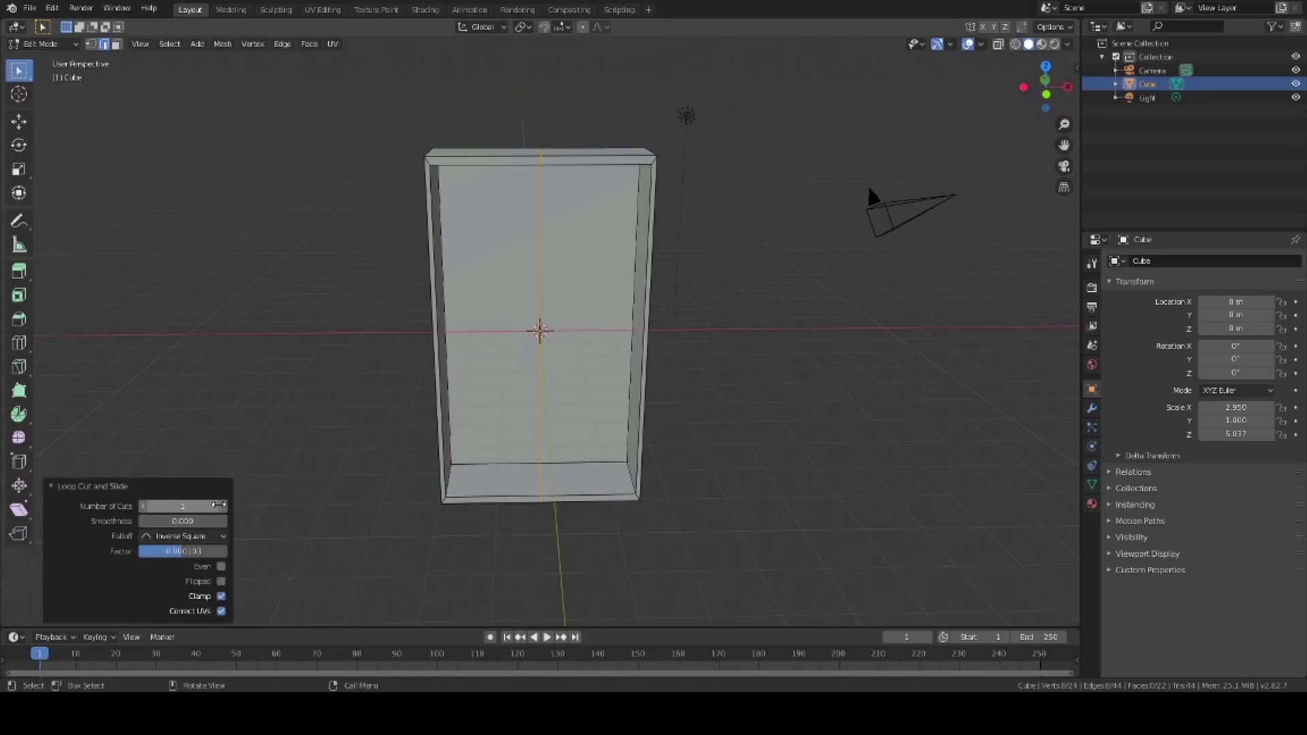
drag(218, 505, 234, 505)
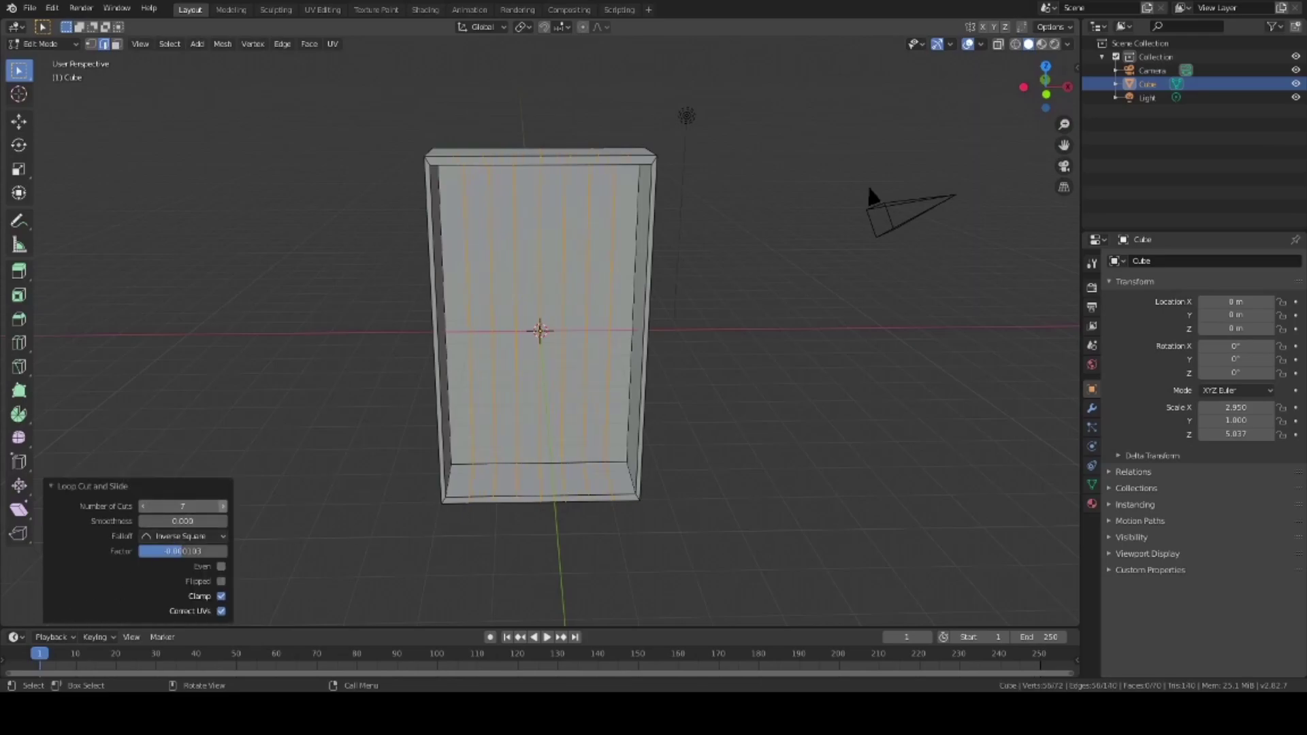
click(223, 506)
click(223, 506)
click(222, 506)
middle_drag(400, 528, 495, 501)
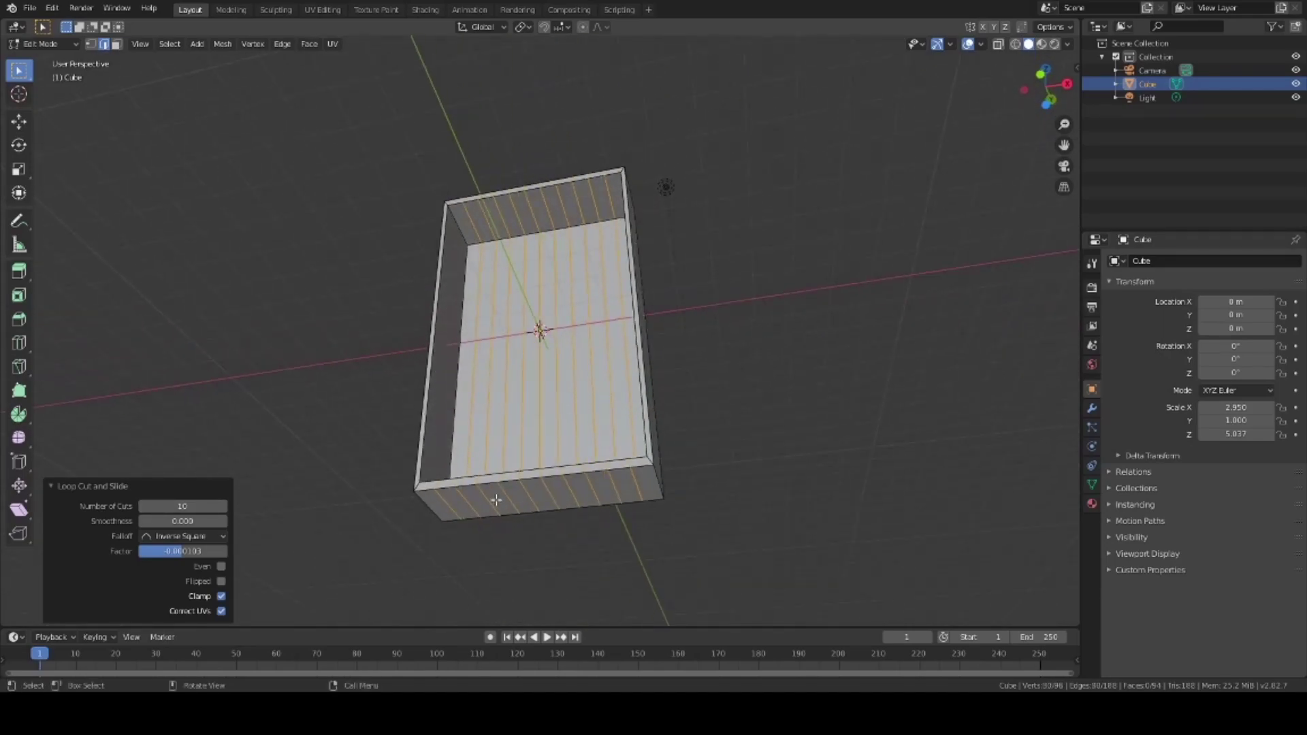
click(497, 500)
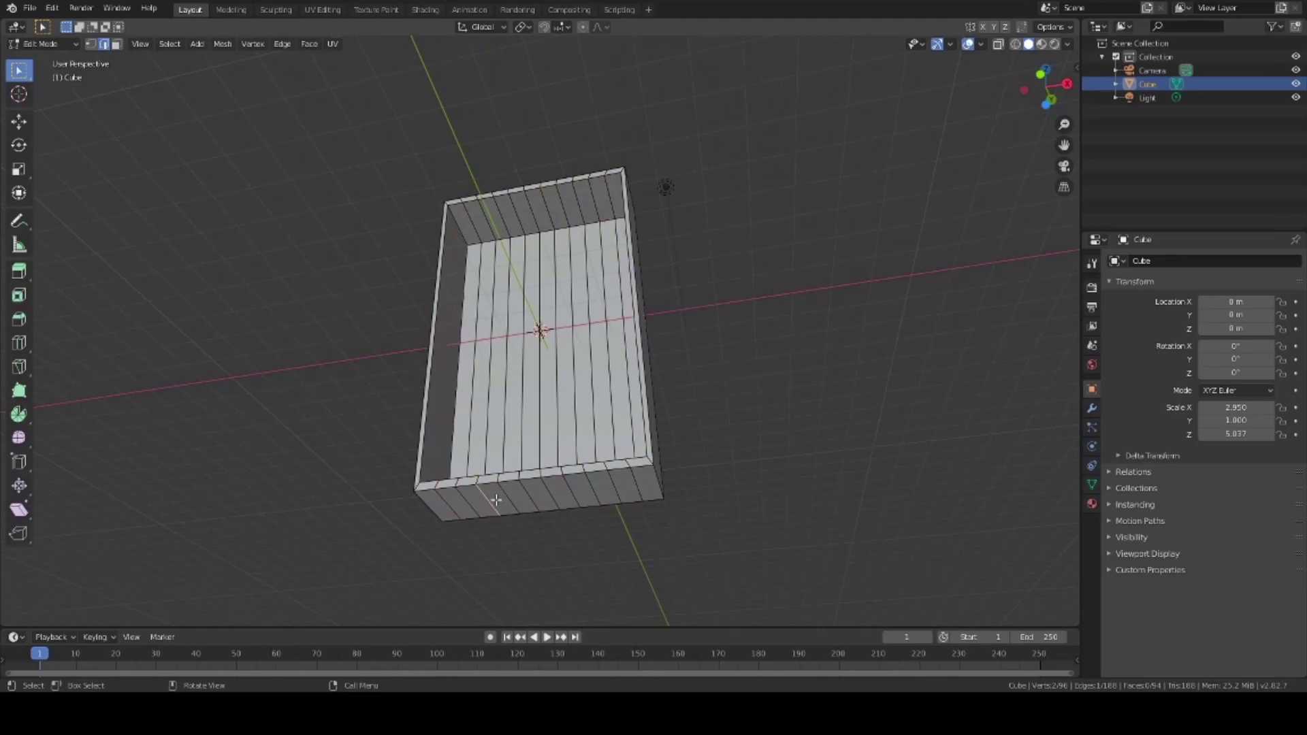
Add a loop cut along the box's base with Number of Cuts set to 10.
click(116, 44)
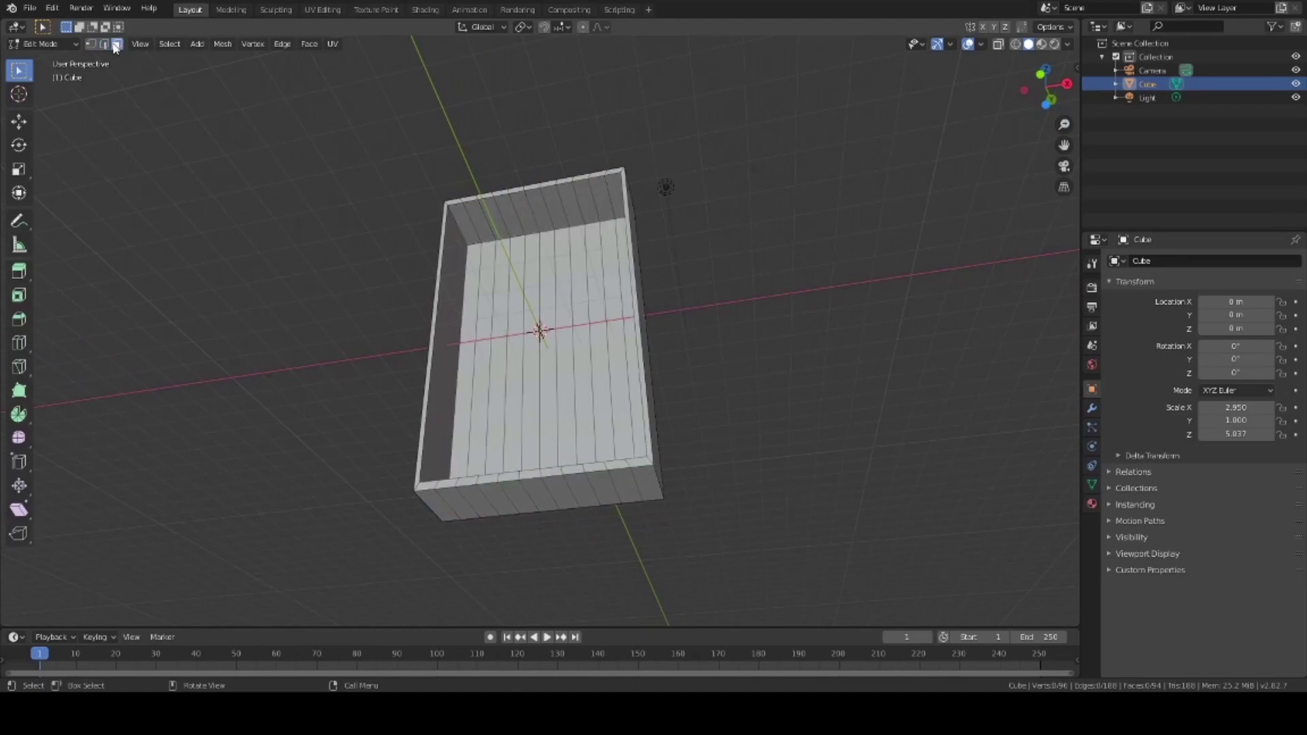
key(ctrl+r)
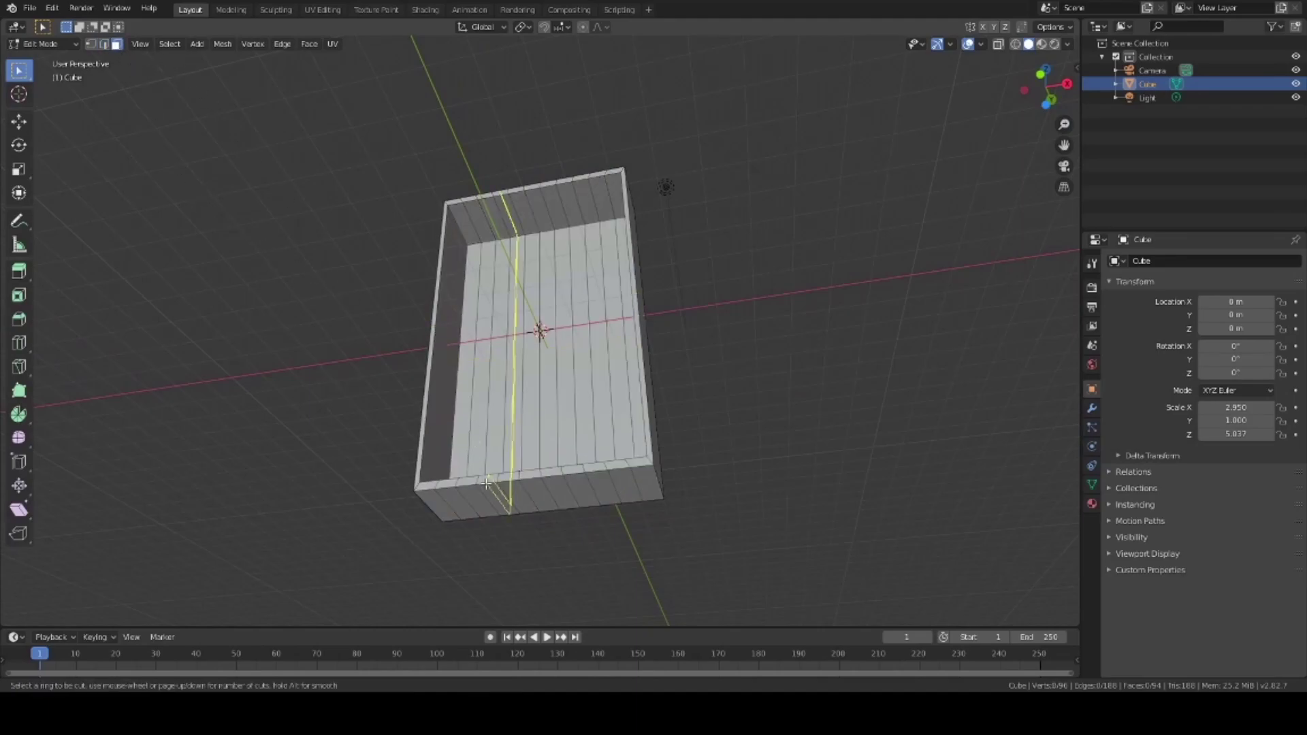
click(590, 482)
click(598, 482)
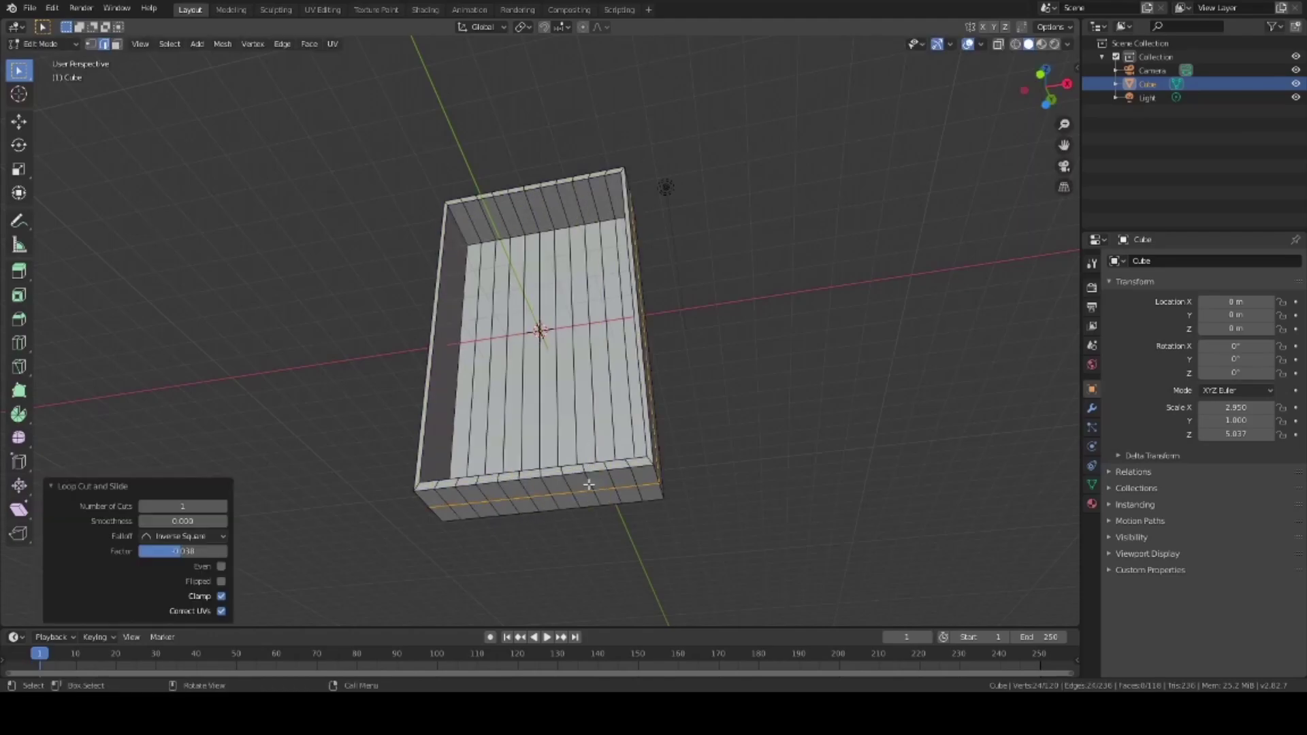
click(223, 506)
click(223, 506)
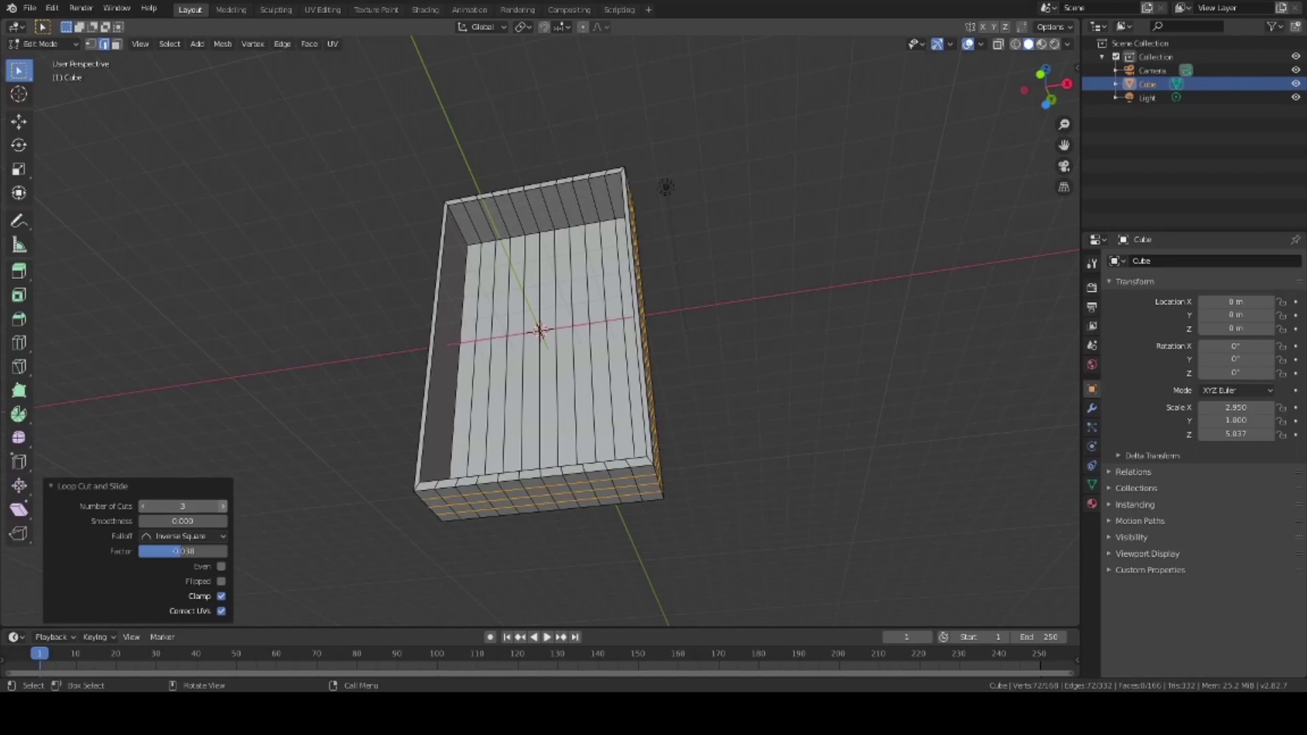
click(223, 507)
click(224, 508)
click(223, 508)
click(223, 508)
click(223, 508)
click(223, 508)
click(223, 508)
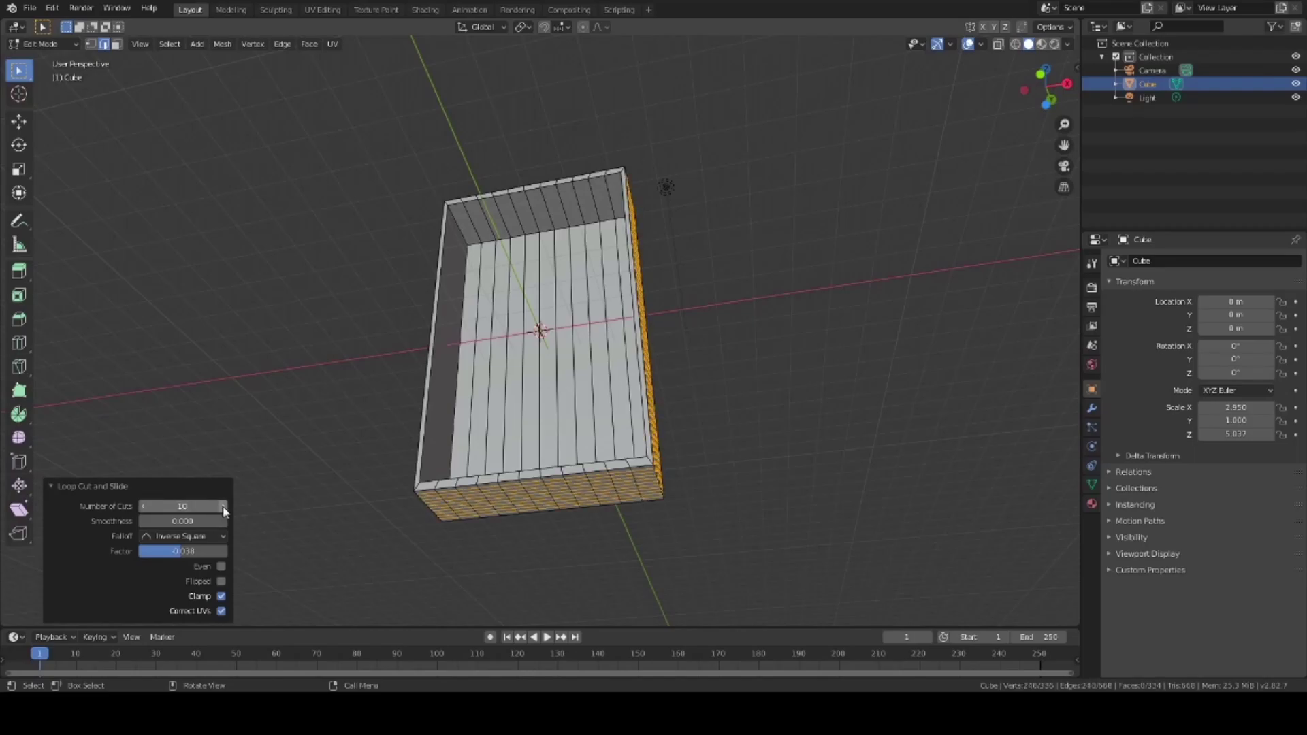
click(316, 496)
Viewing the underside in face select, select the face patches at two bottom corners.
scroll(397, 513, up, 5)
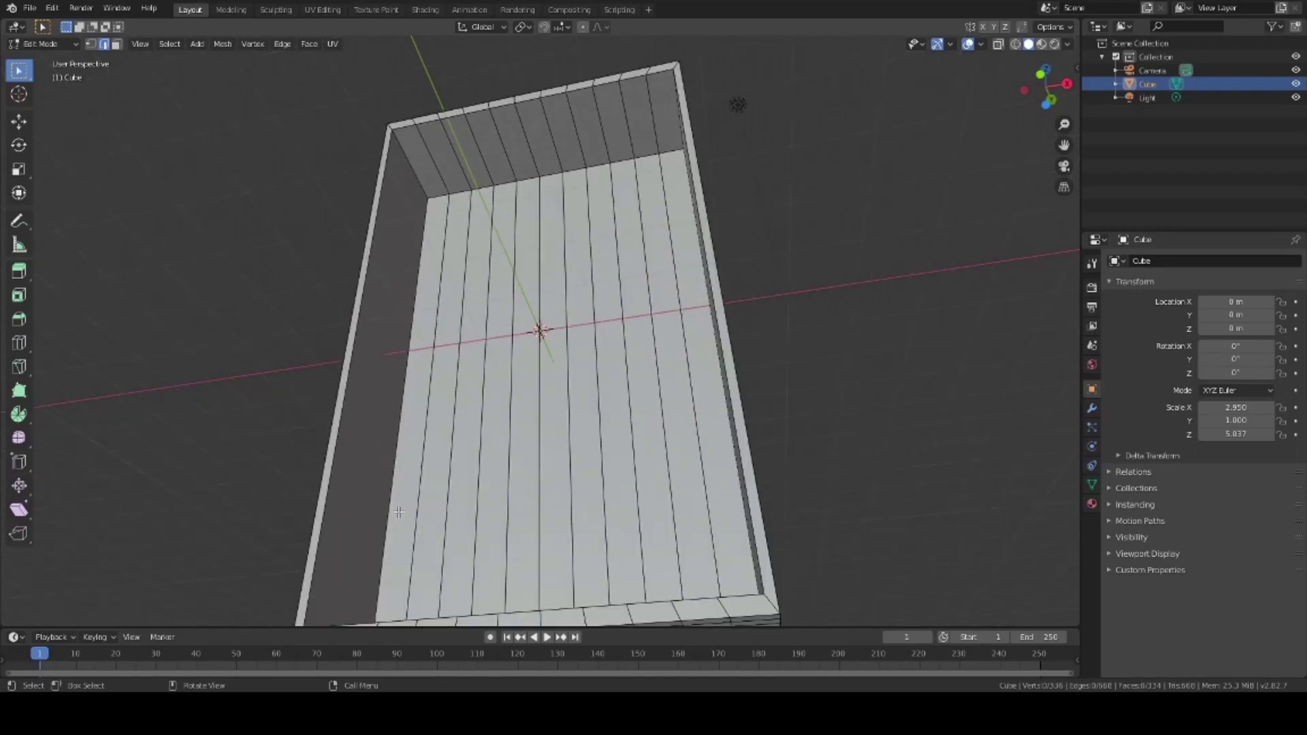
scroll(409, 528, down, 4)
middle_drag(410, 528, 386, 463)
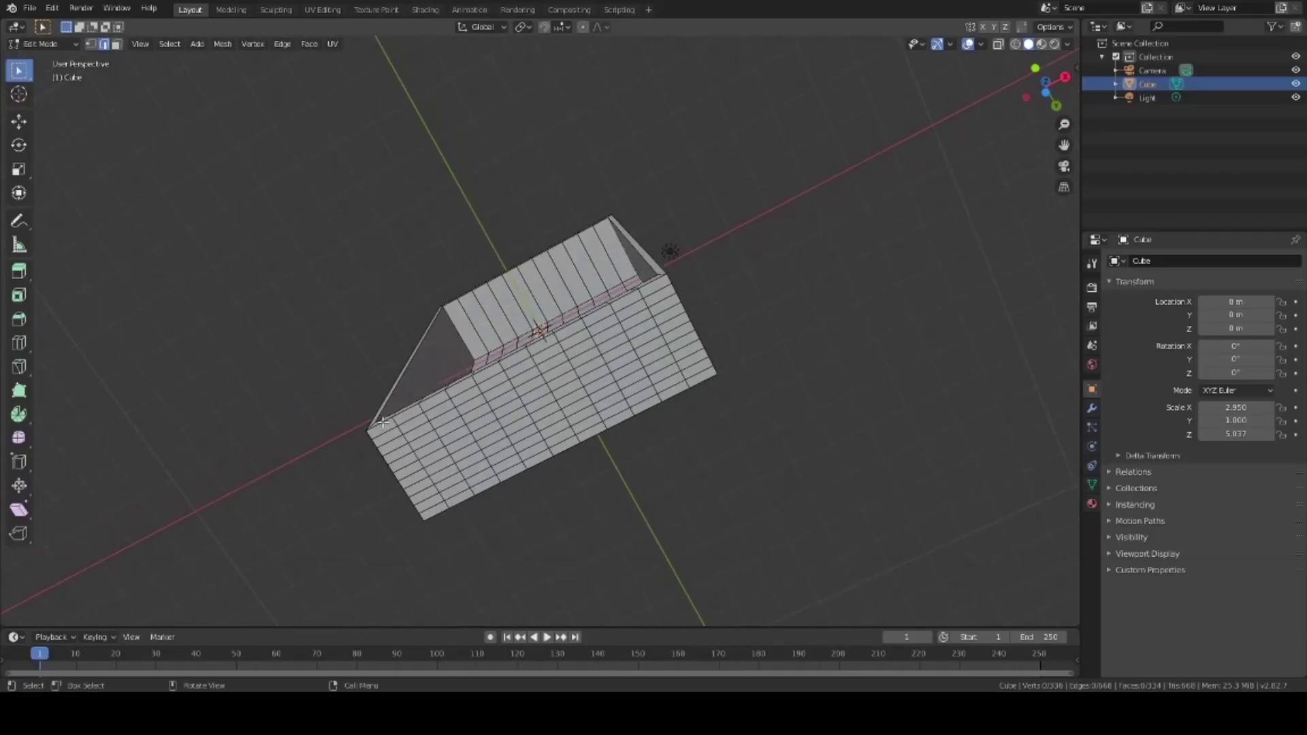
click(116, 44)
click(378, 432)
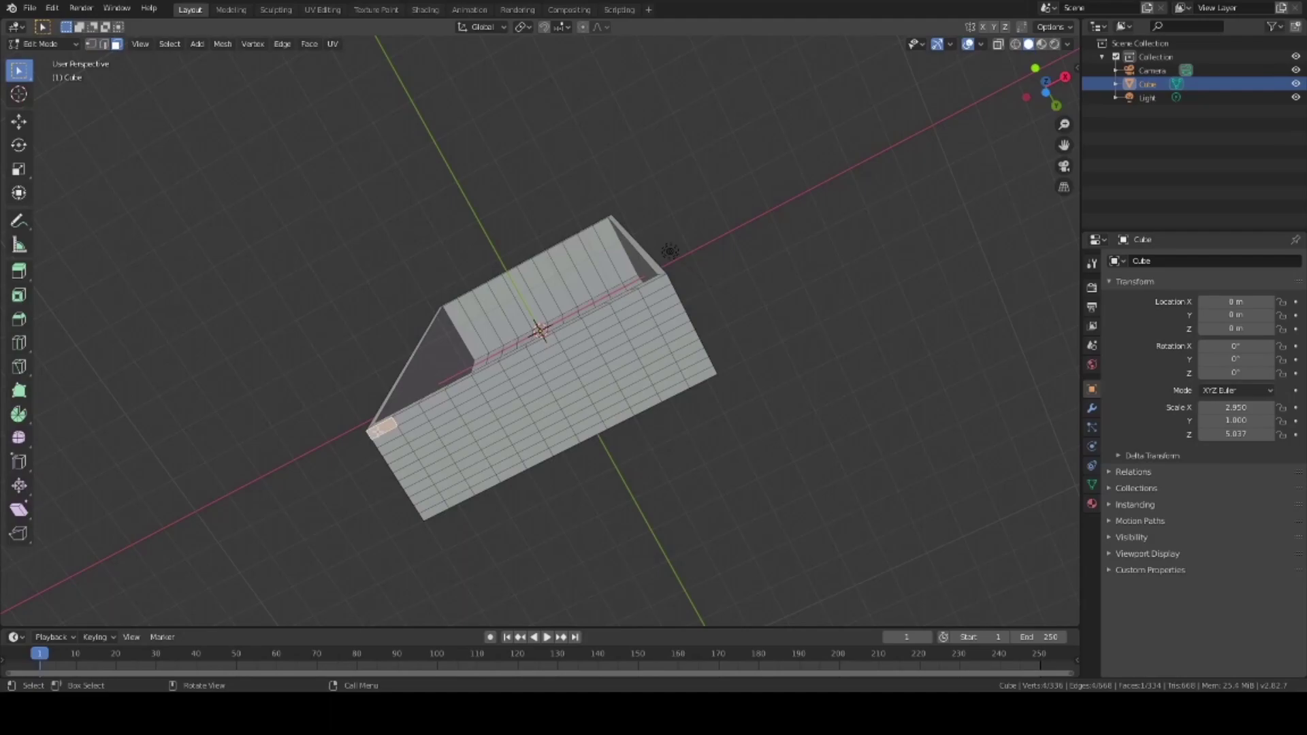
shift+click(394, 427)
shift+click(408, 420)
shift+click(407, 414)
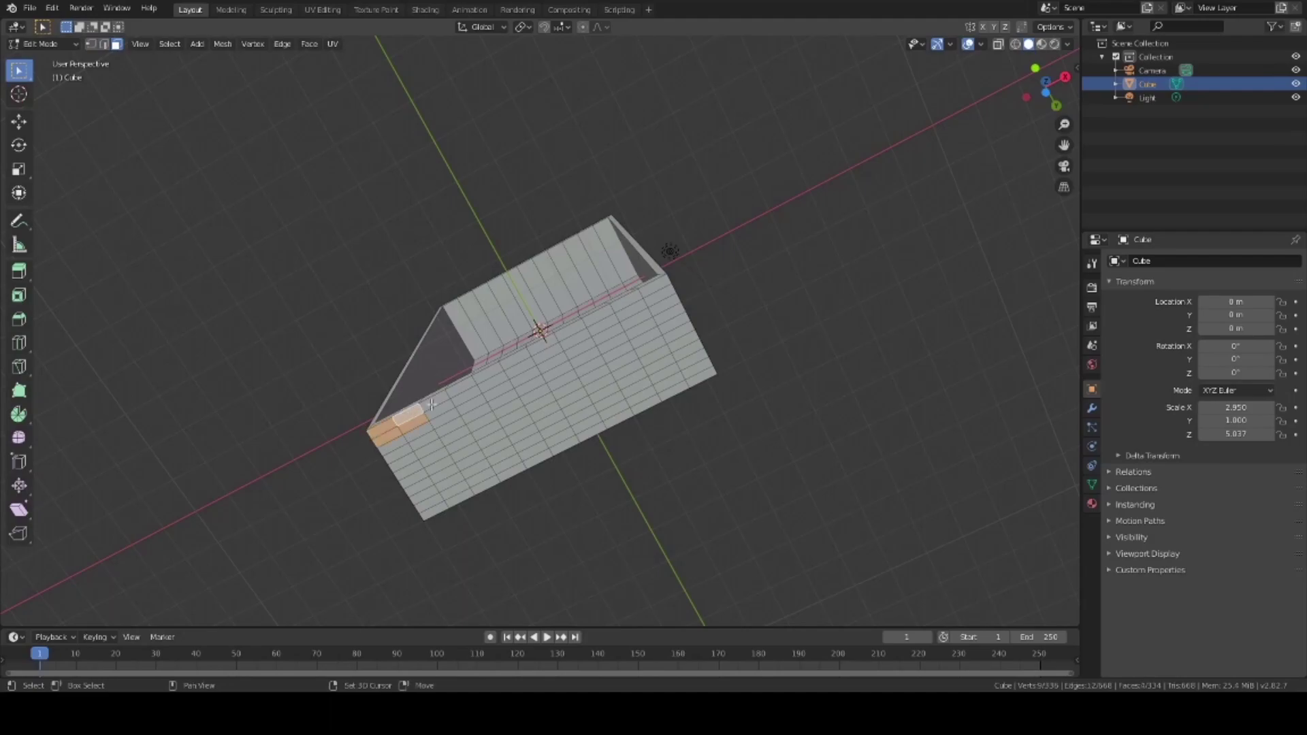
shift+click(662, 287)
shift+click(651, 293)
shift+click(637, 301)
shift+click(640, 313)
Add the face patches at the remaining two bottom corners to the selection.
shift+click(681, 387)
shift+click(702, 378)
shift+click(705, 367)
shift+click(673, 380)
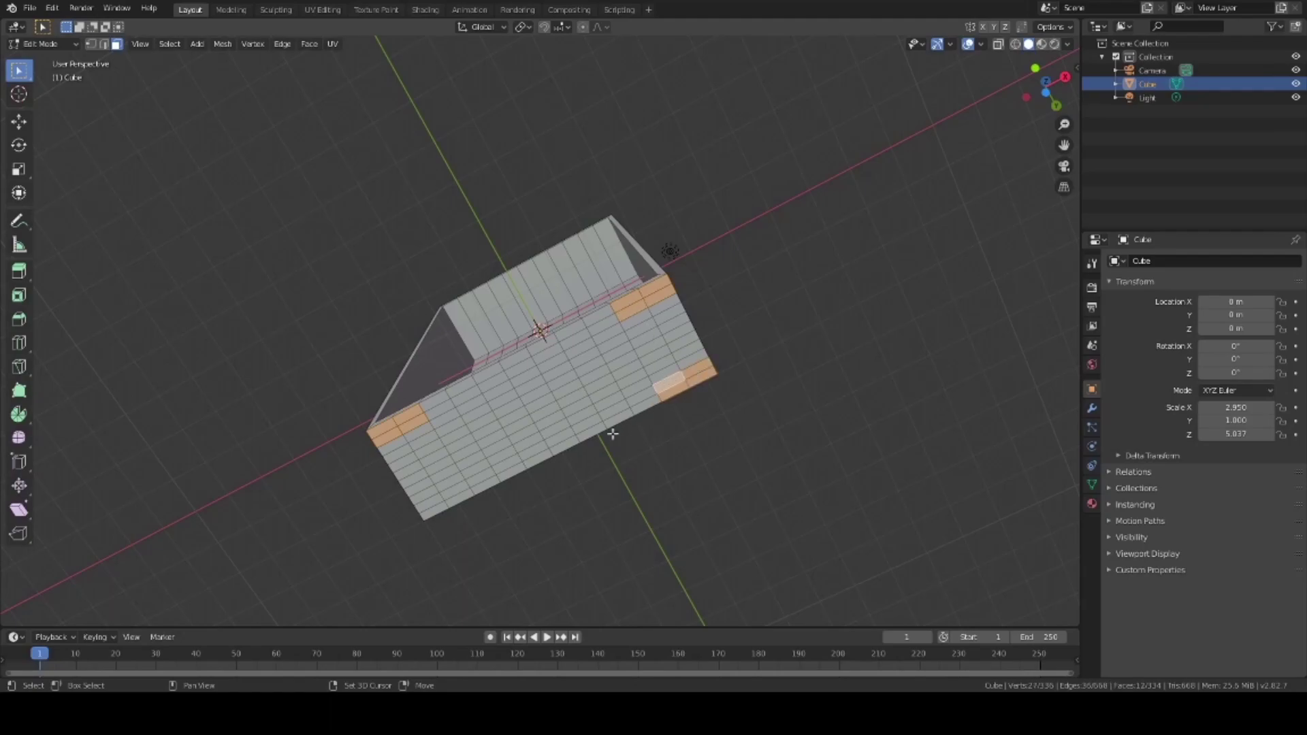
shift+click(431, 512)
shift+click(424, 507)
shift+click(446, 499)
shift+click(461, 495)
middle_drag(565, 480, 631, 582)
Extrude the four corner face patches about 0.474 m downward to form legs.
key(e)
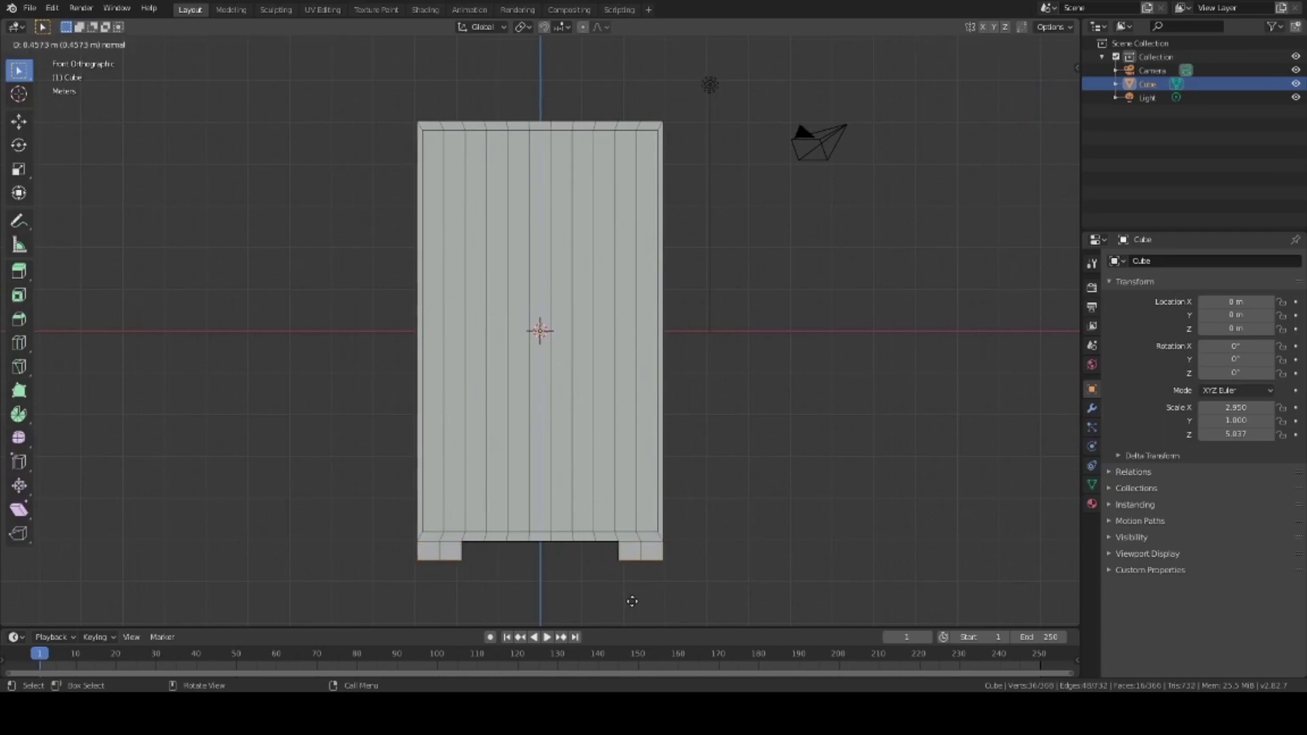
click(634, 602)
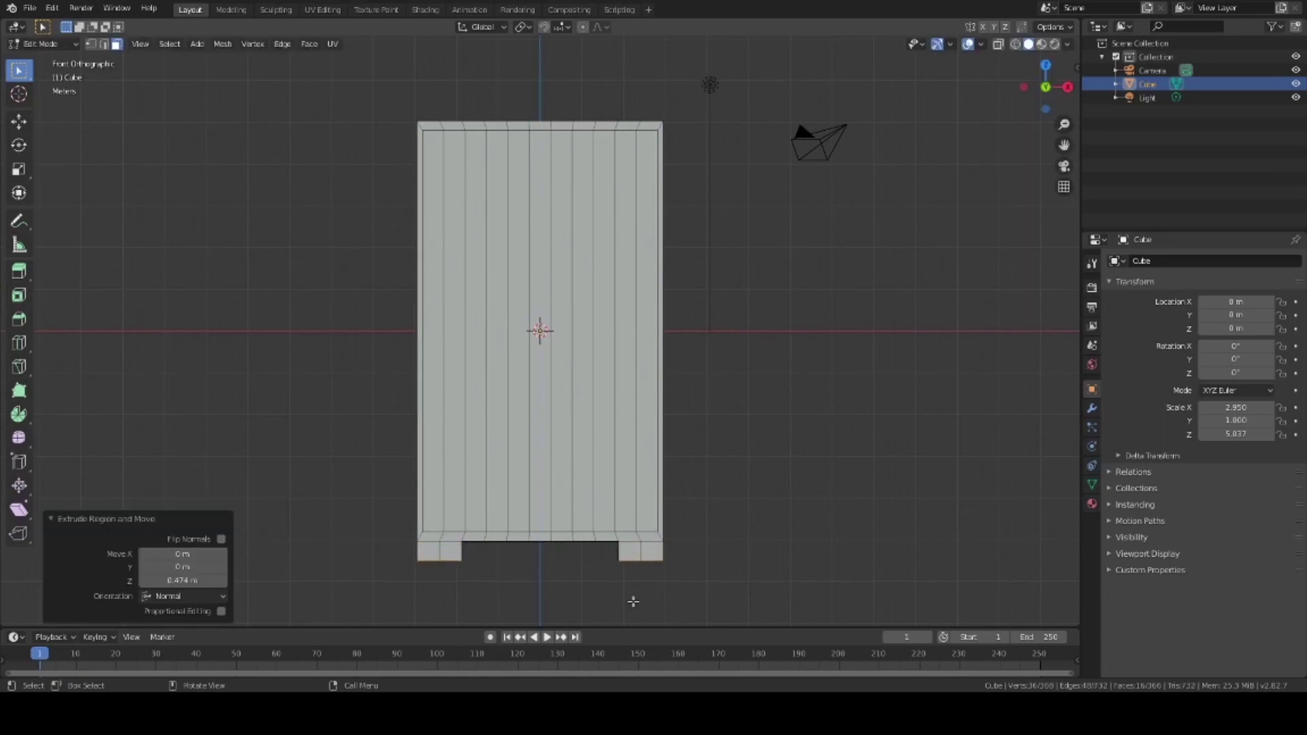
mouse_move(637, 596)
middle_down()
mouse_move(610, 584)
mouse_move(639, 581)
middle_up()
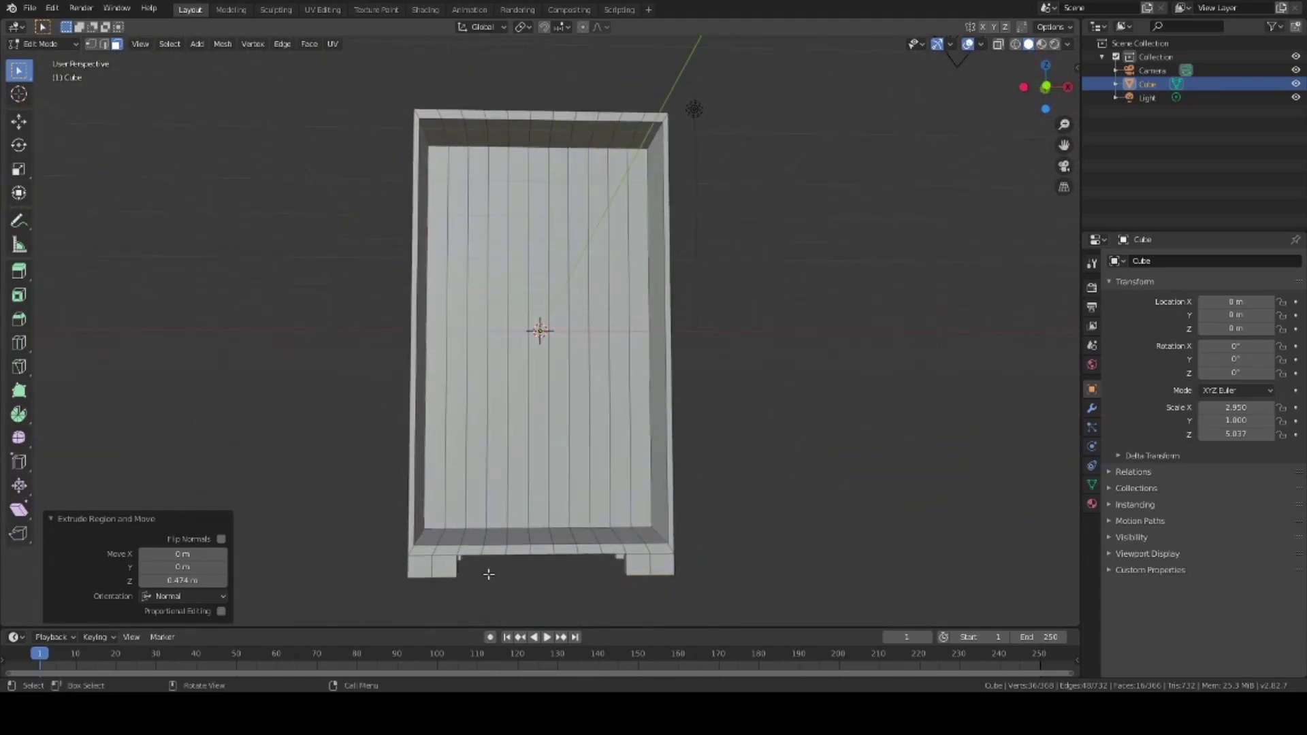
middle_drag(511, 574, 512, 591)
scroll(513, 585, down, 2)
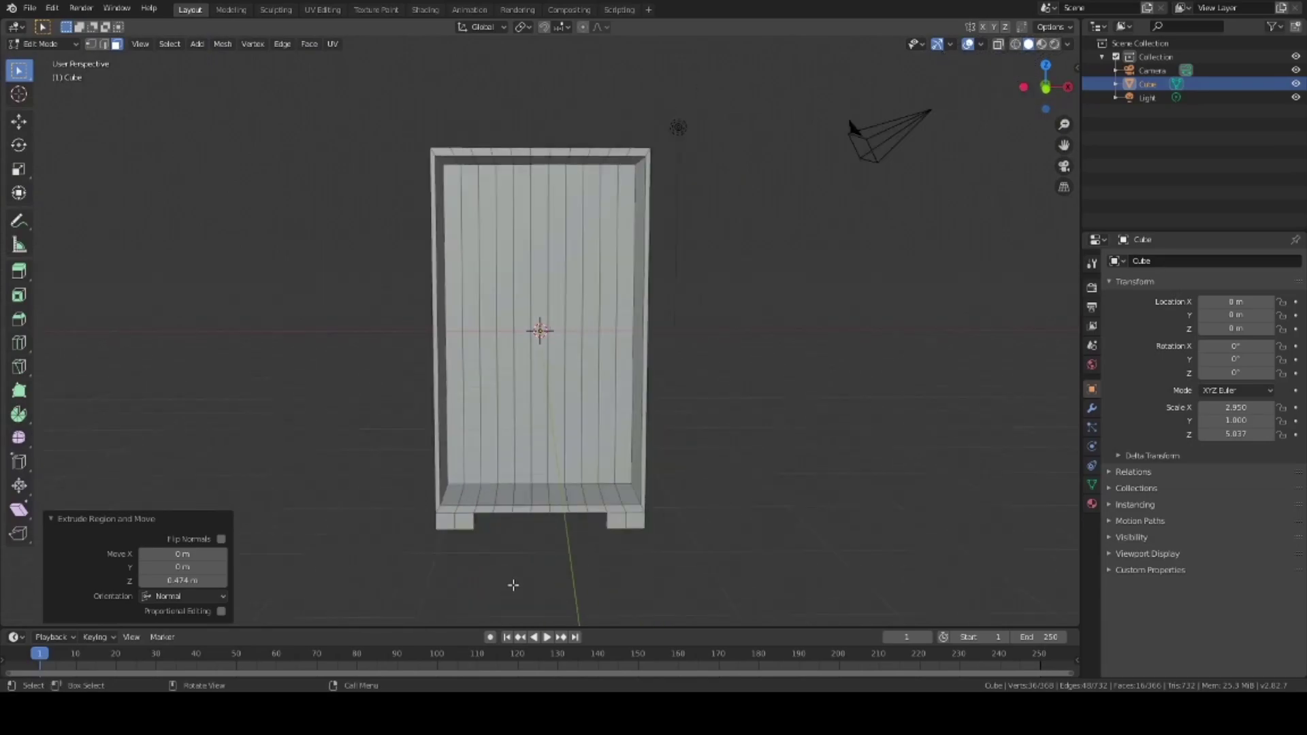
scroll(515, 576, up, 2)
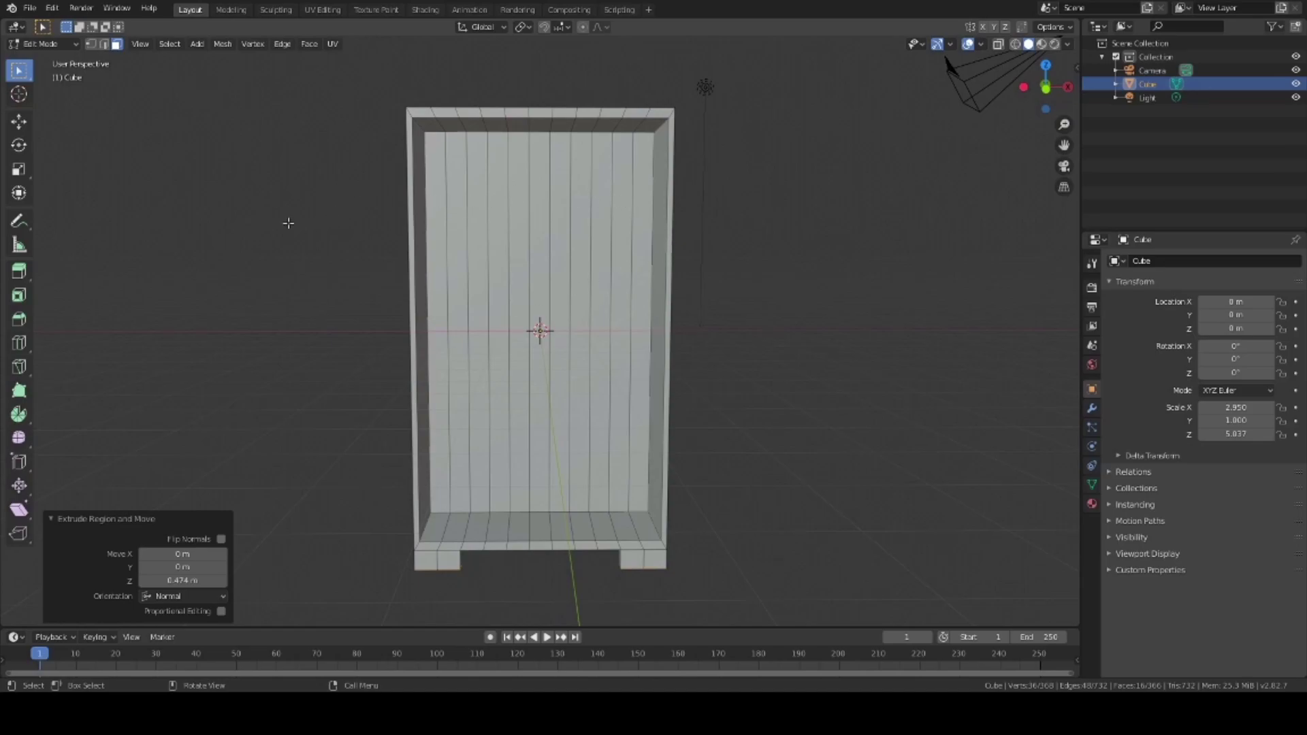
key(shift)
Add a plane in the wardrobe's right half and duplicate it 0.812 m lower.
key(shift+a)
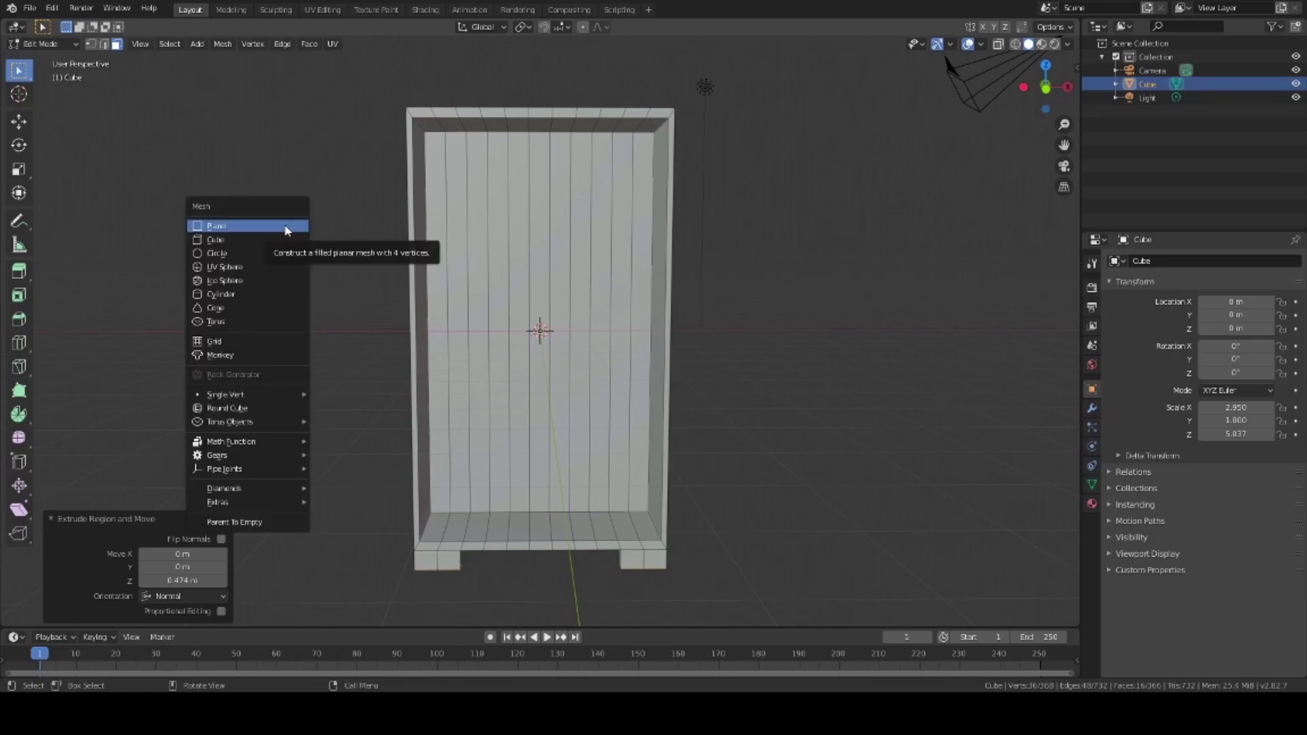
click(285, 228)
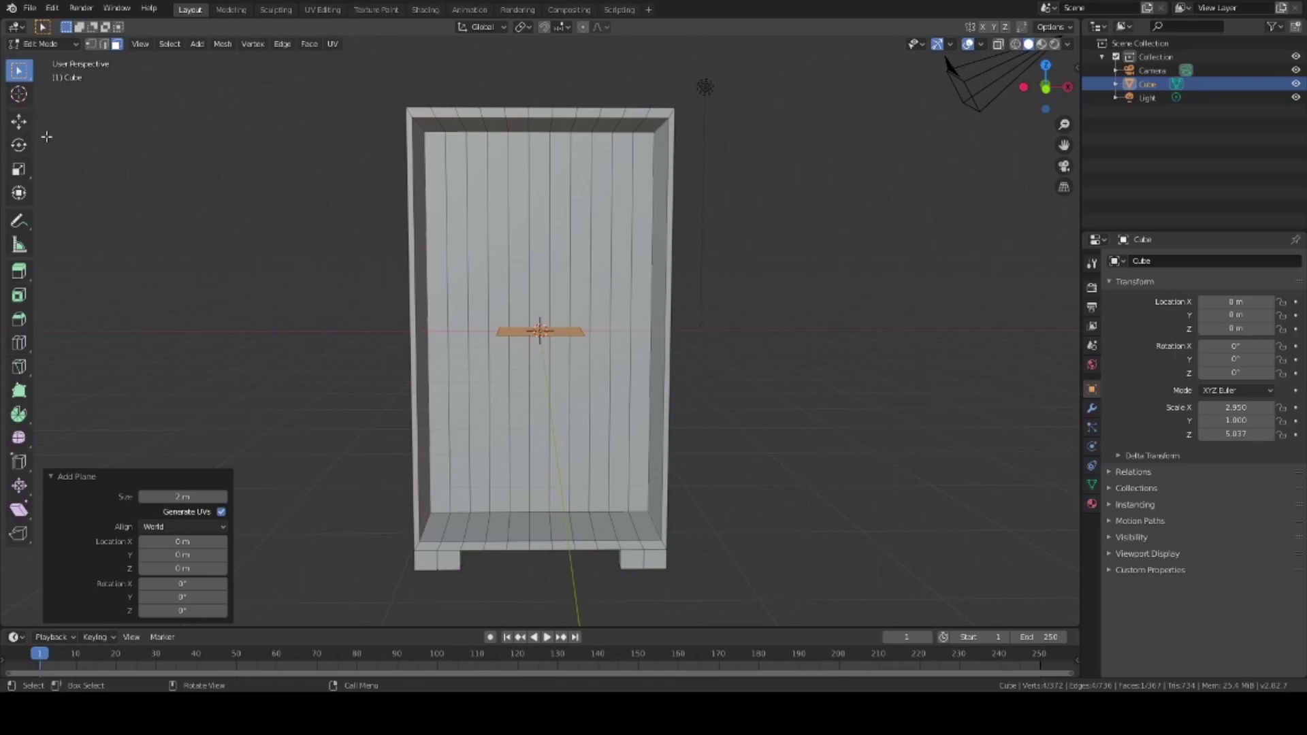
key(g)
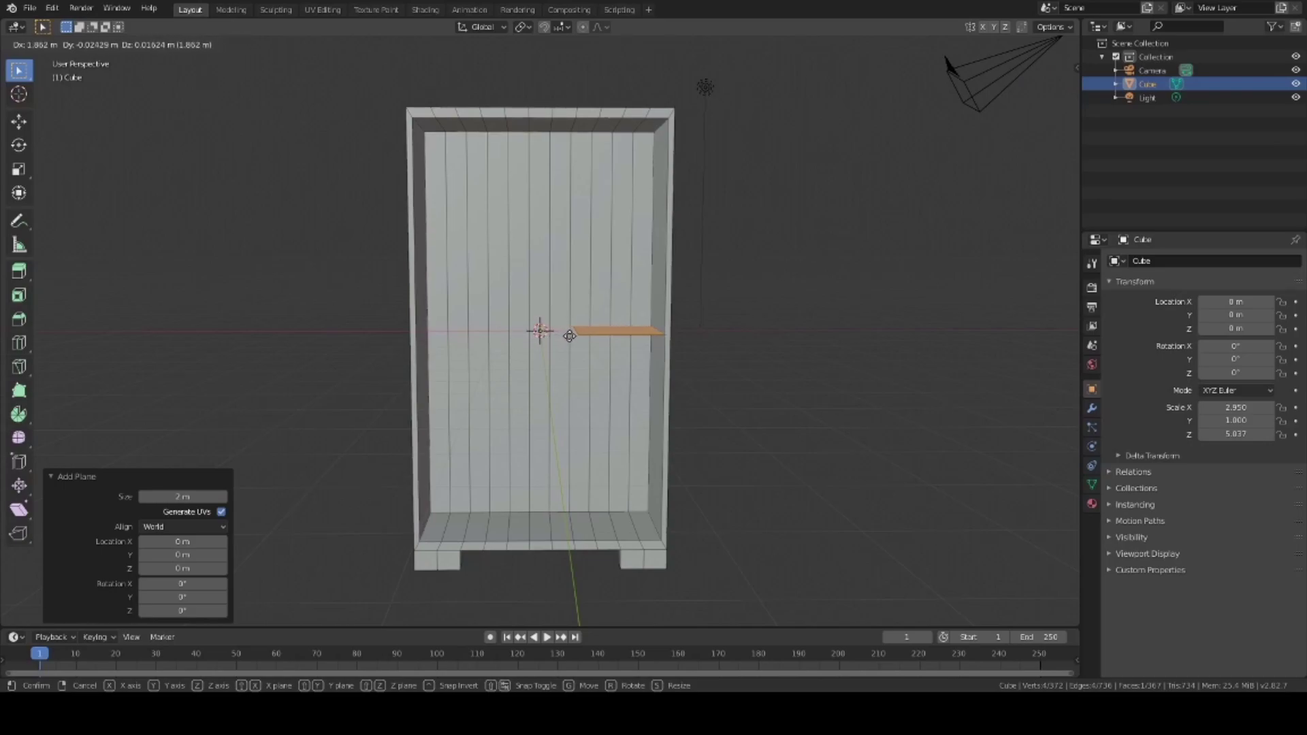
click(570, 335)
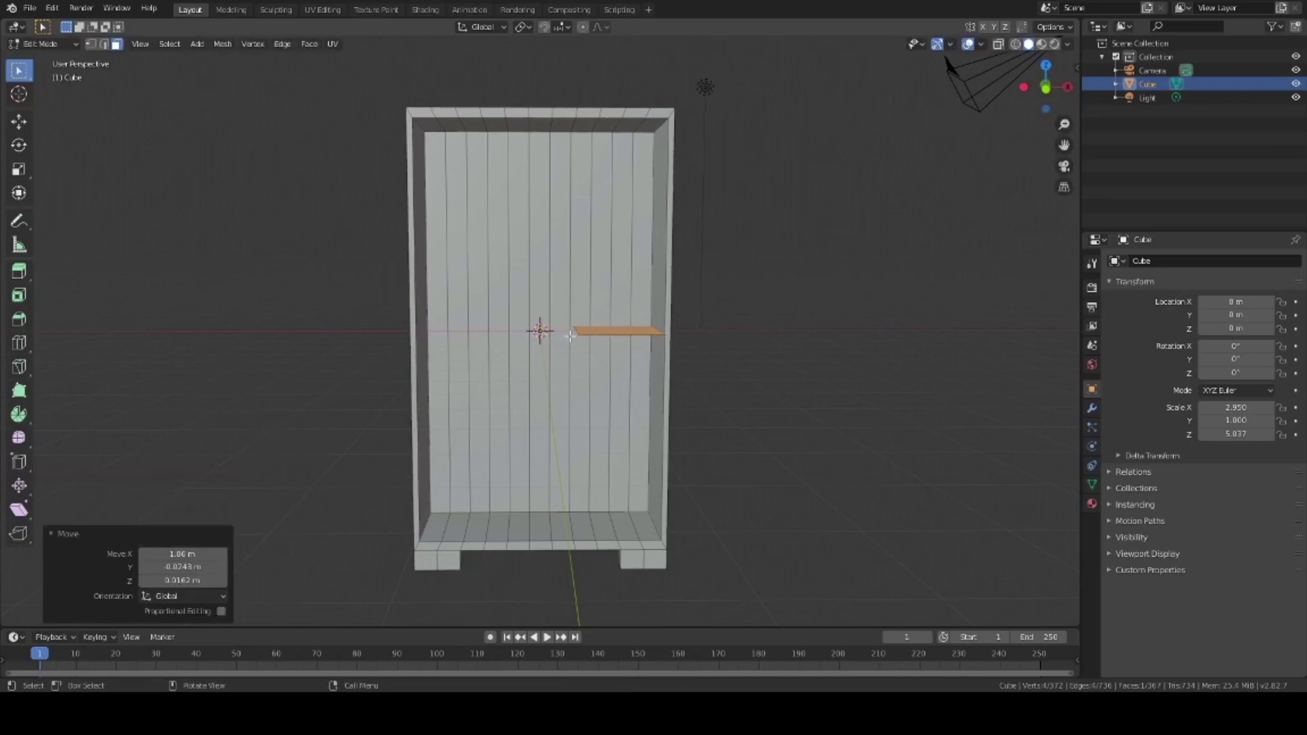
key(shift+d)
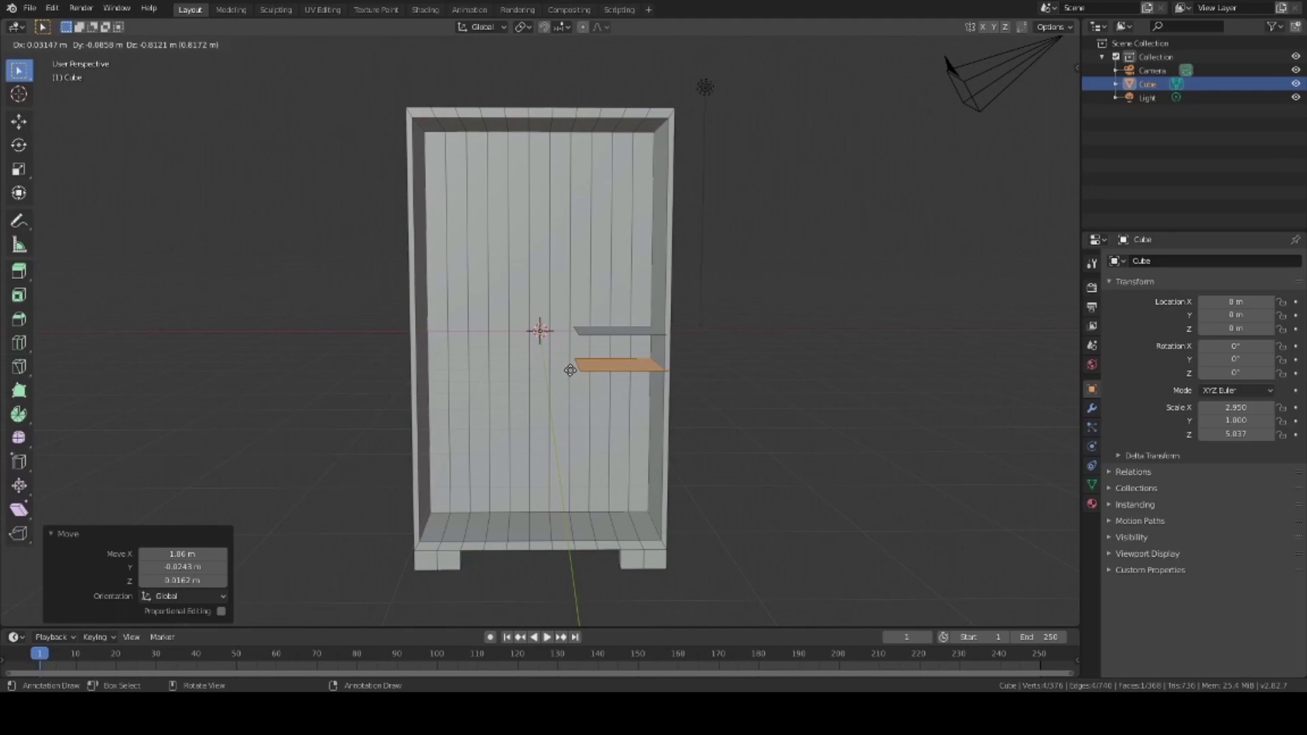
click(570, 370)
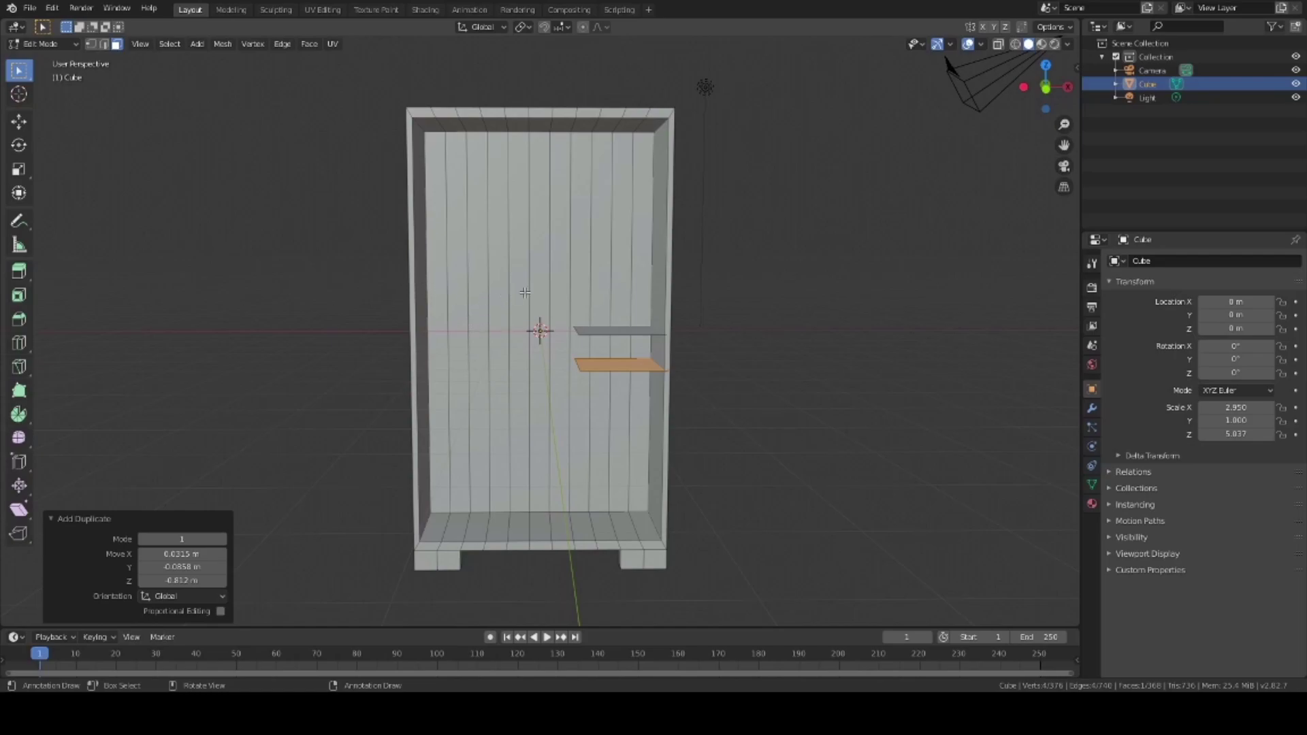
middle_drag(525, 292, 613, 321)
Extrude the upper and lower shelf faces into boards about 0.113 m and 0.136 m thick.
click(620, 322)
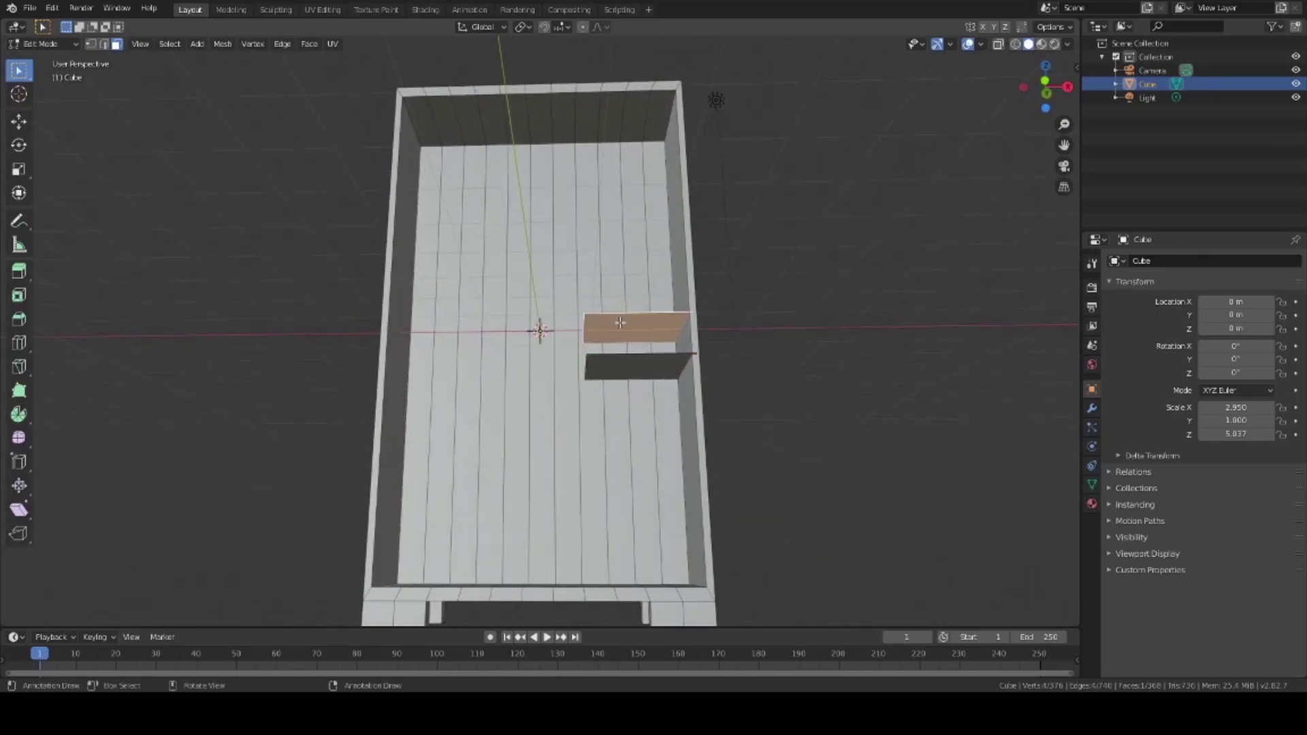
key(e)
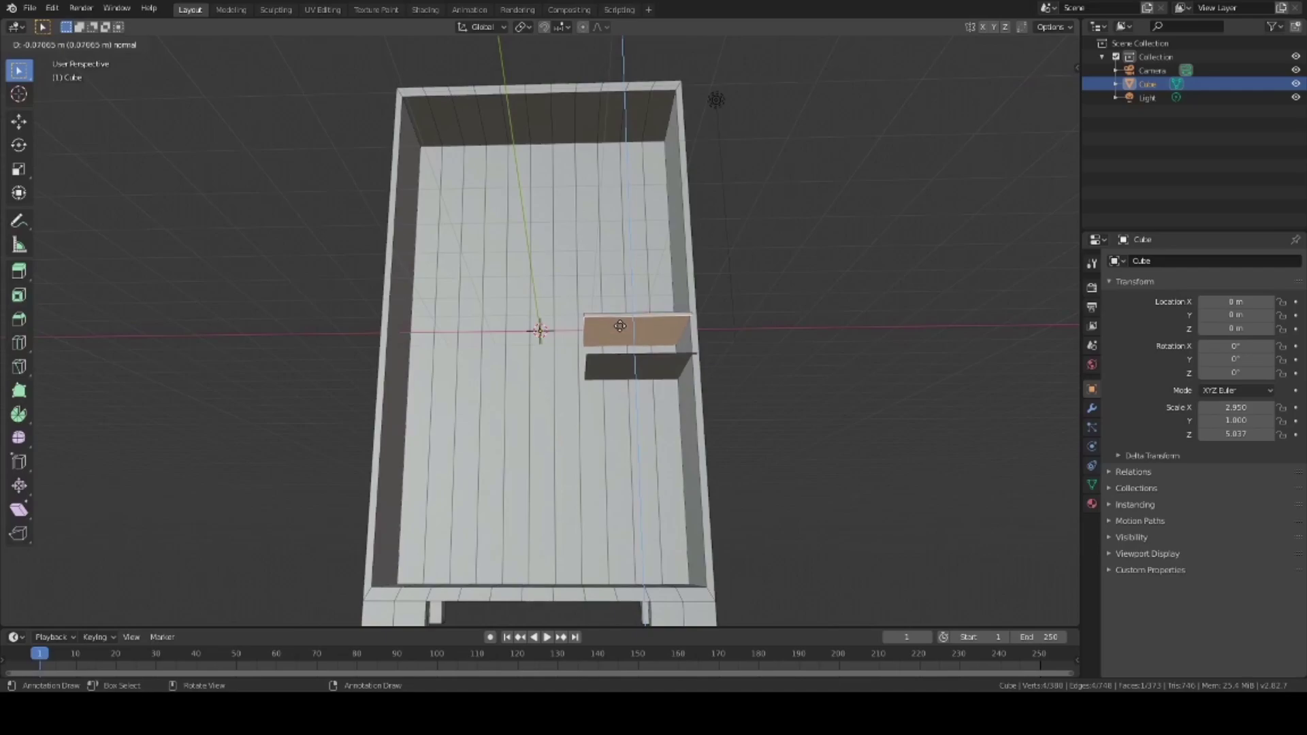
click(620, 328)
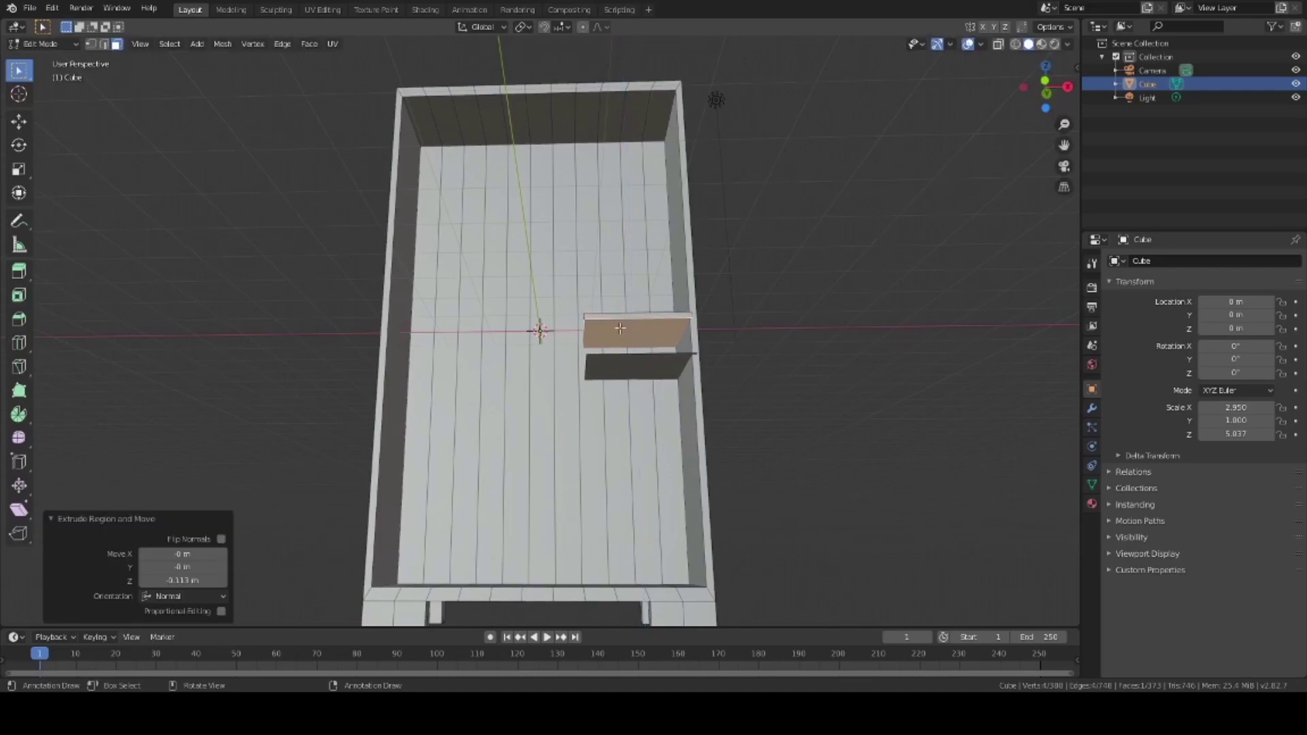
click(620, 362)
key(e)
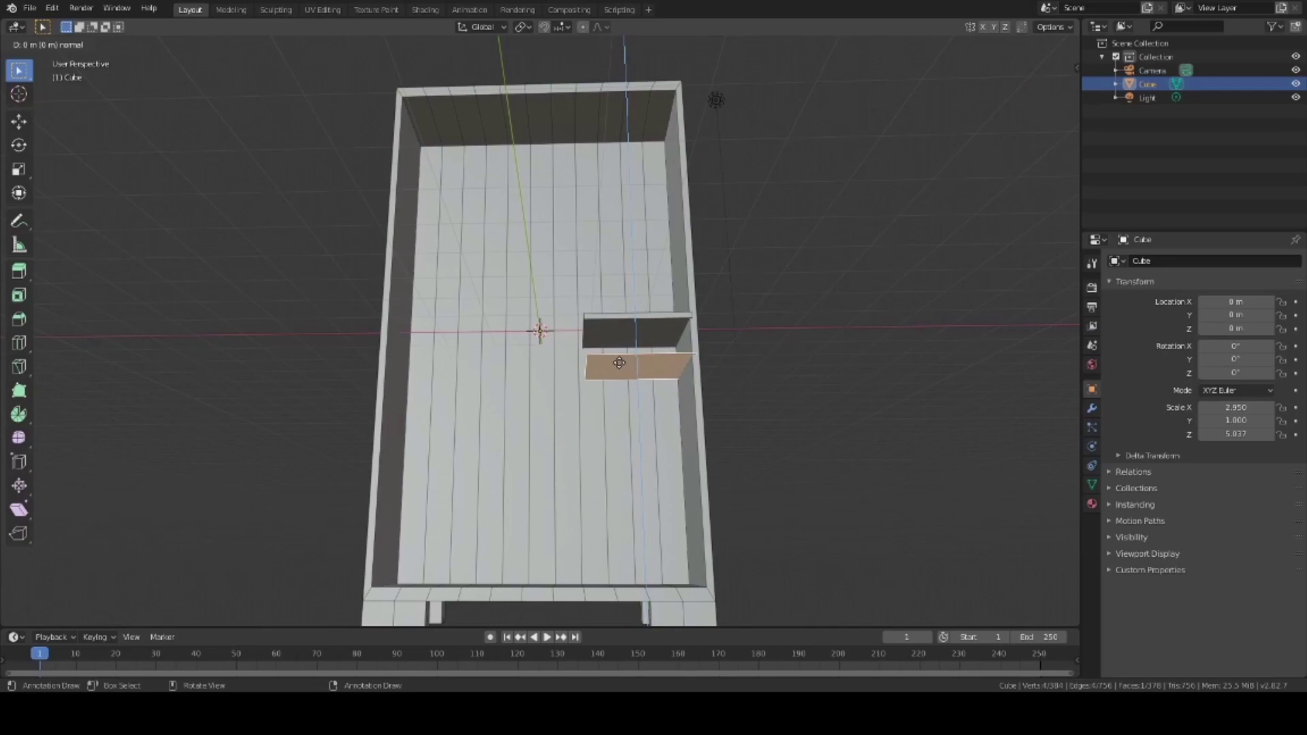
click(620, 369)
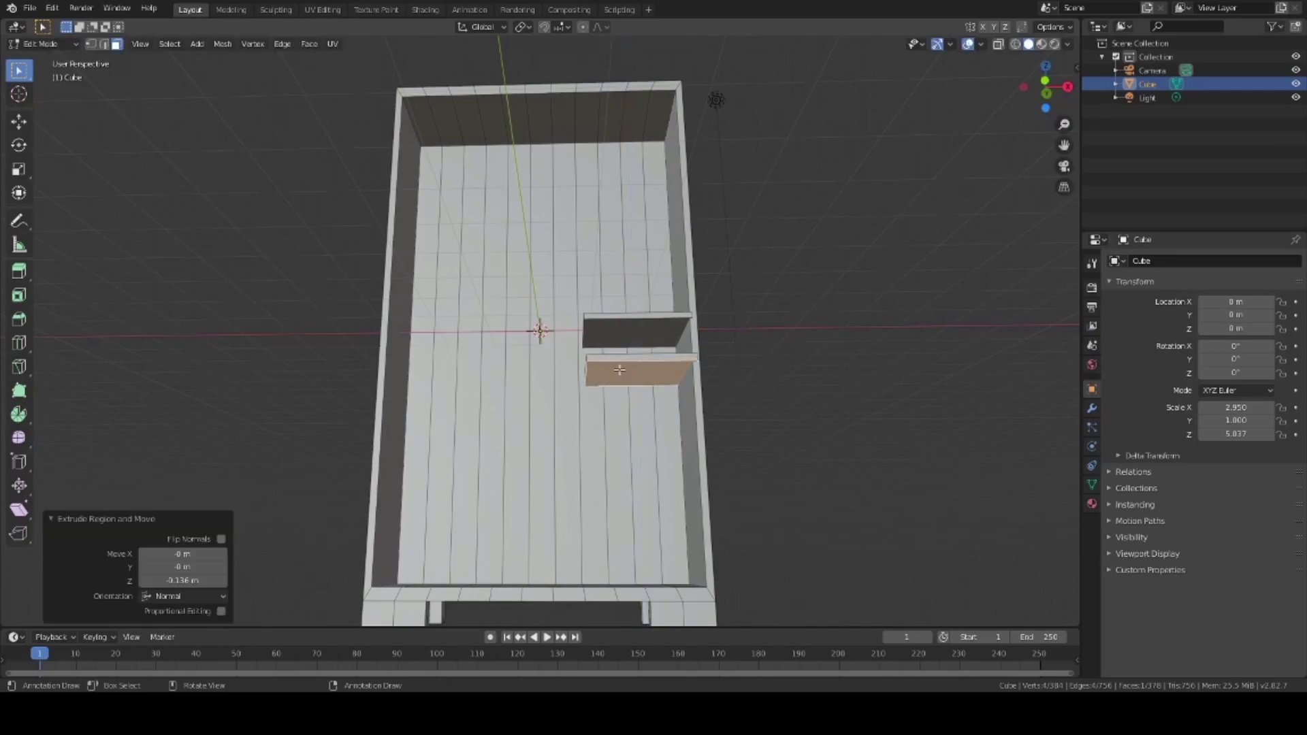
middle_drag(624, 365, 557, 333)
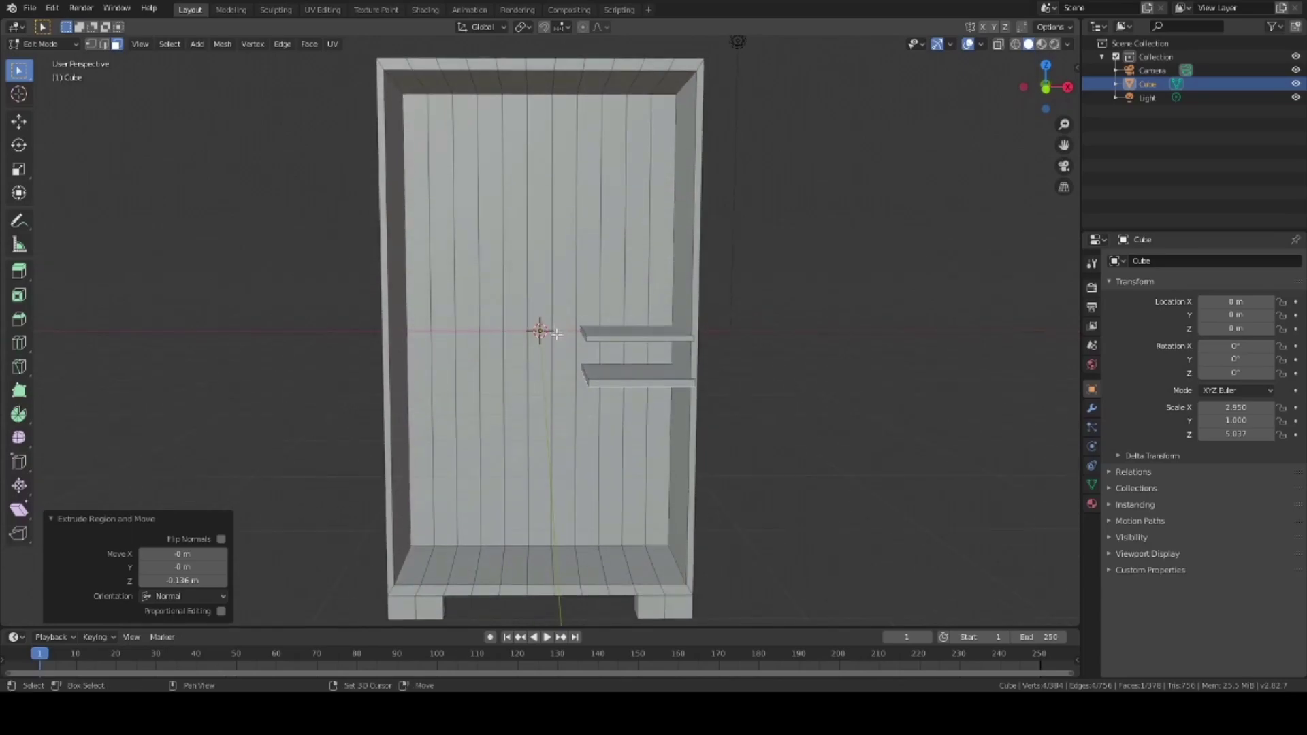
Add a cylinder and rotate it 90° about Z, then 90° about Y.
key(shift+a)
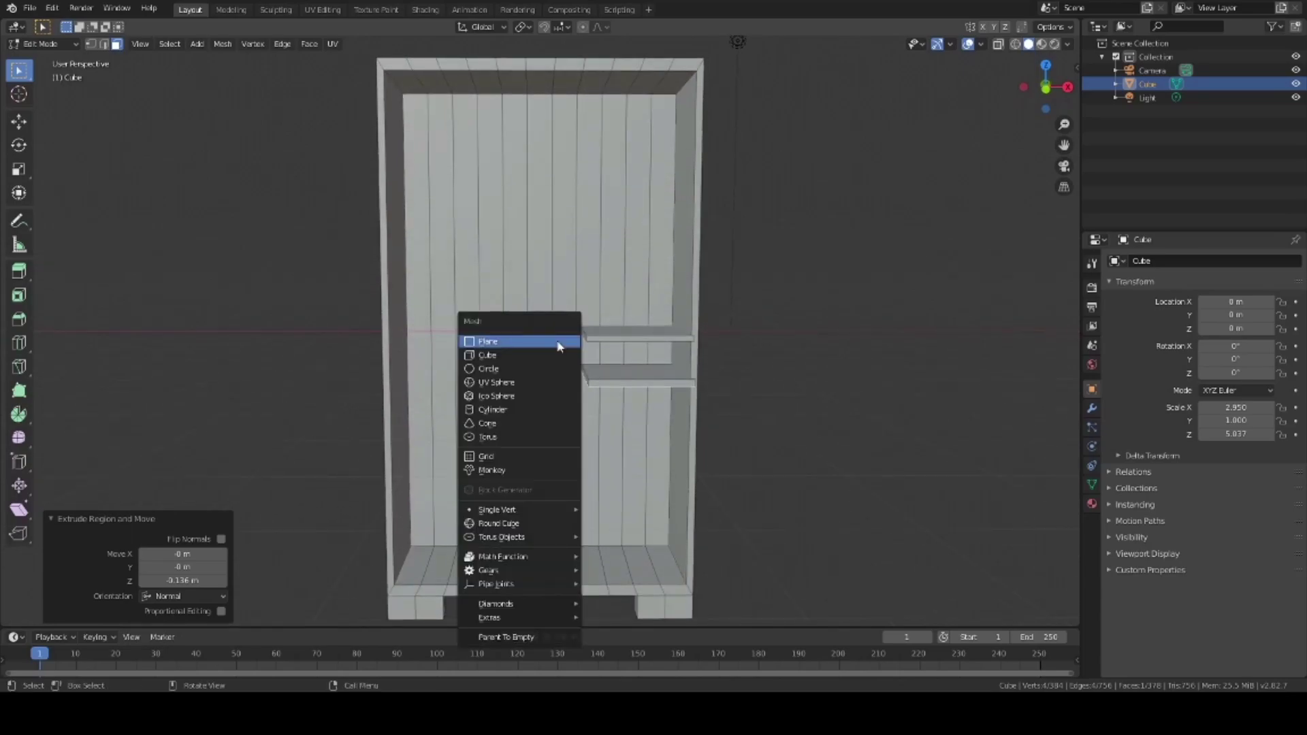
click(545, 409)
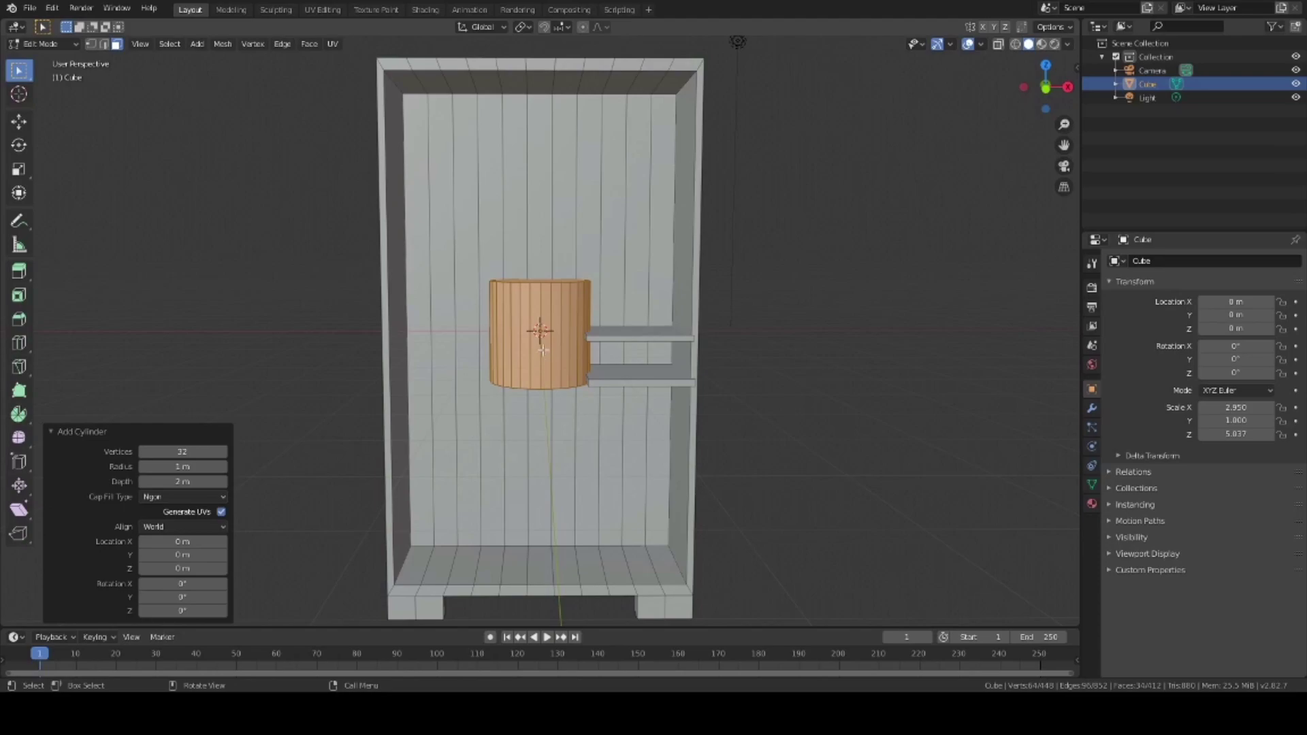
key(r)
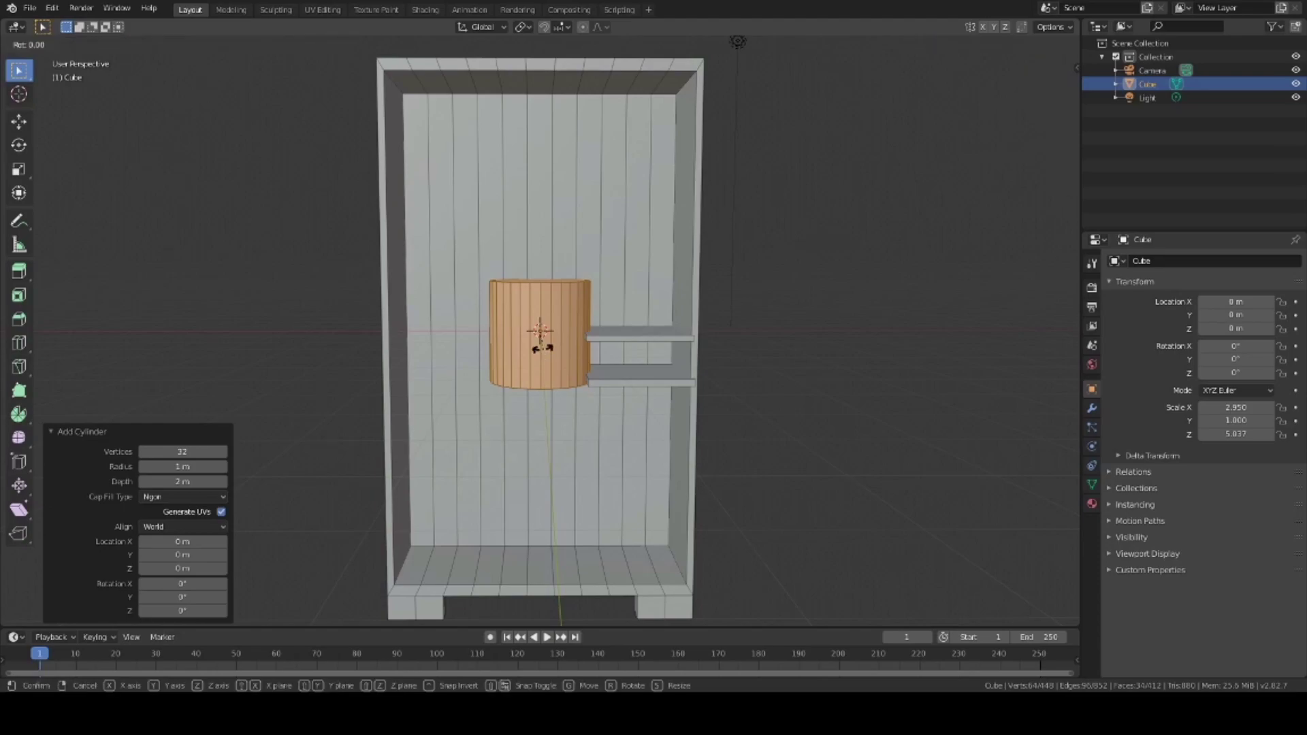
text(z90)
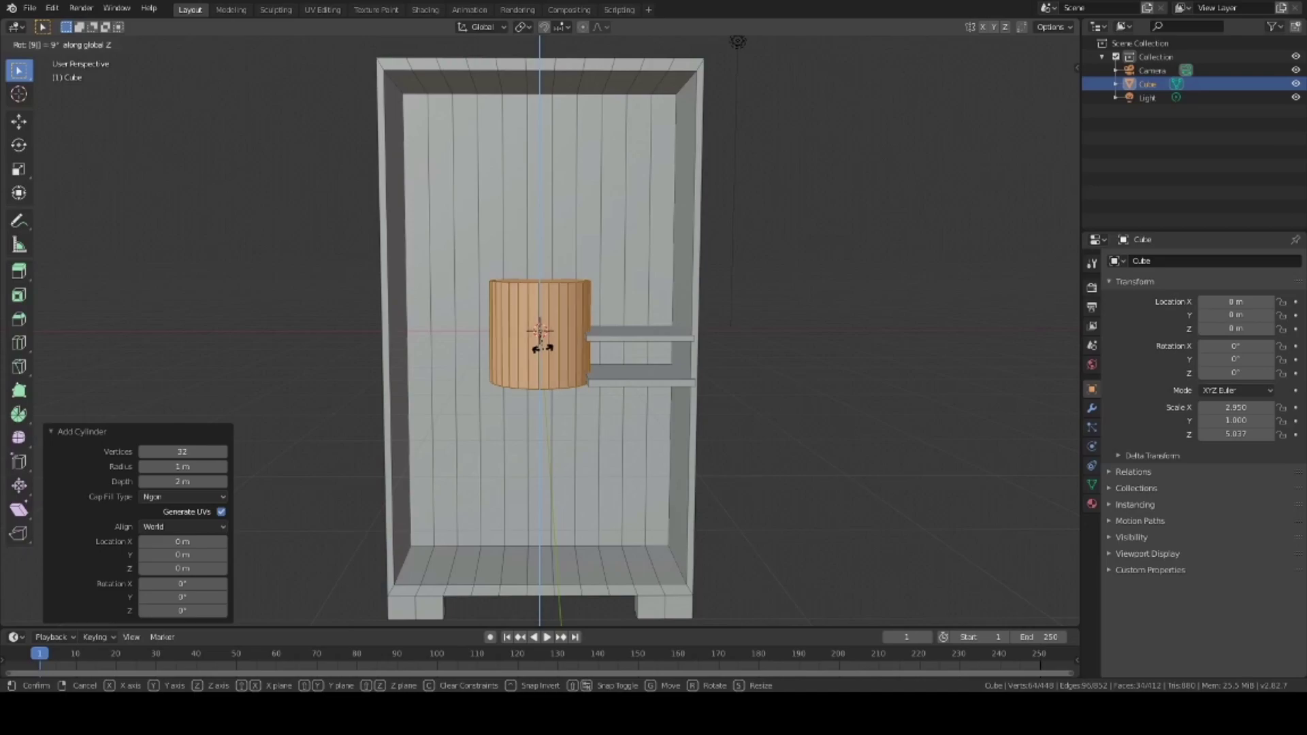
key(Return)
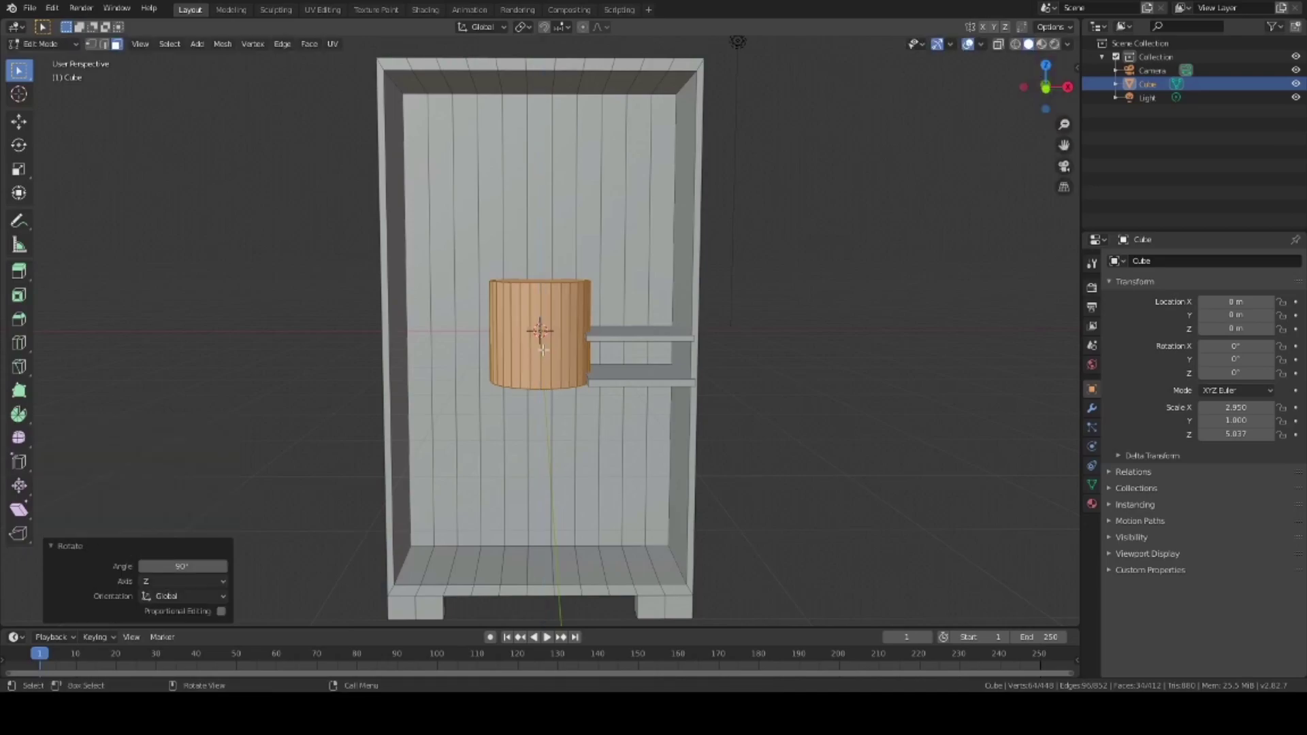
key(r)
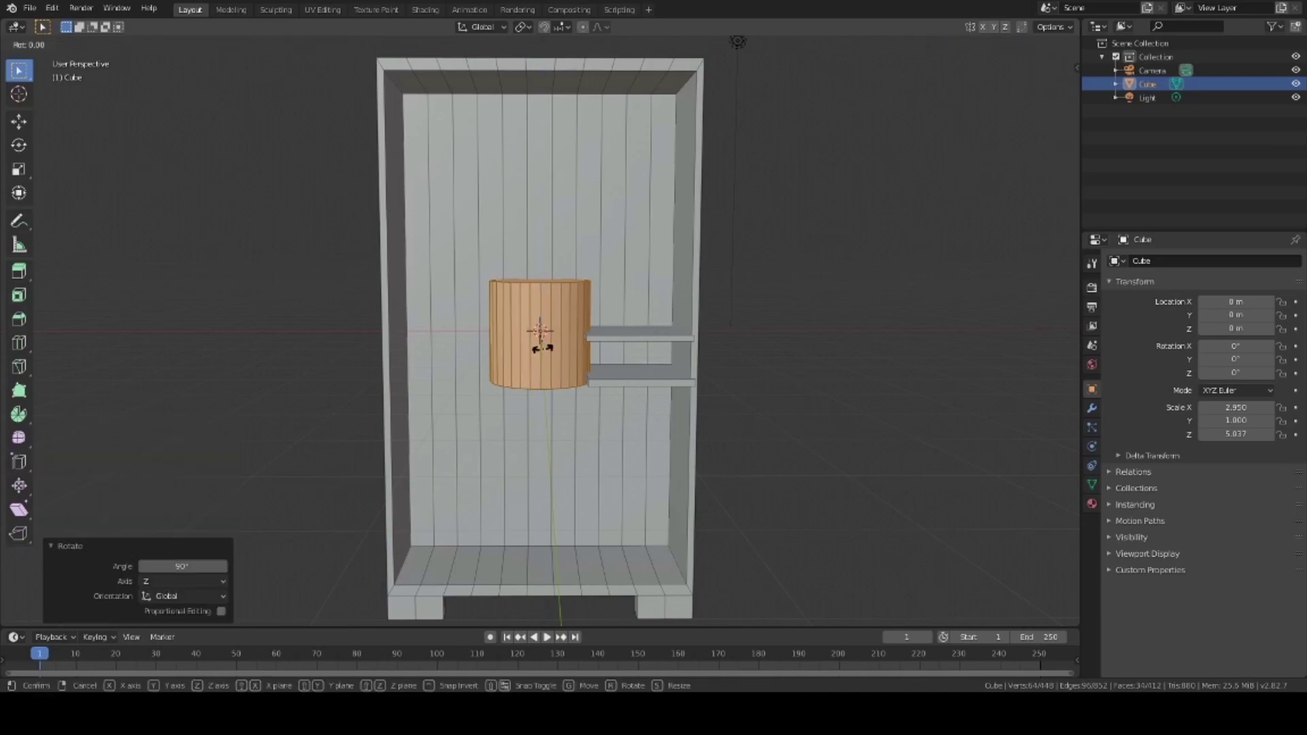
text(y90)
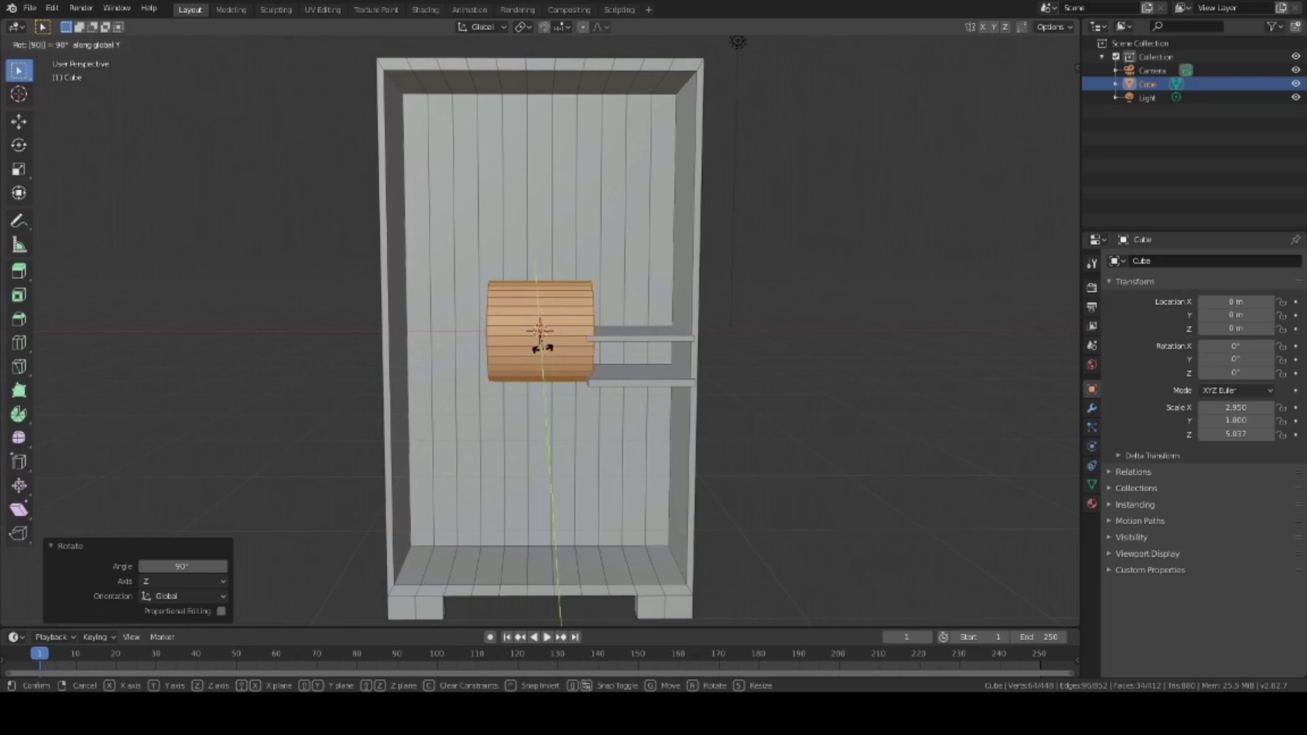
key(Return)
Move the cylinder outside the cabinet's left side and begin scaling it down.
middle_drag(564, 344, 462, 352)
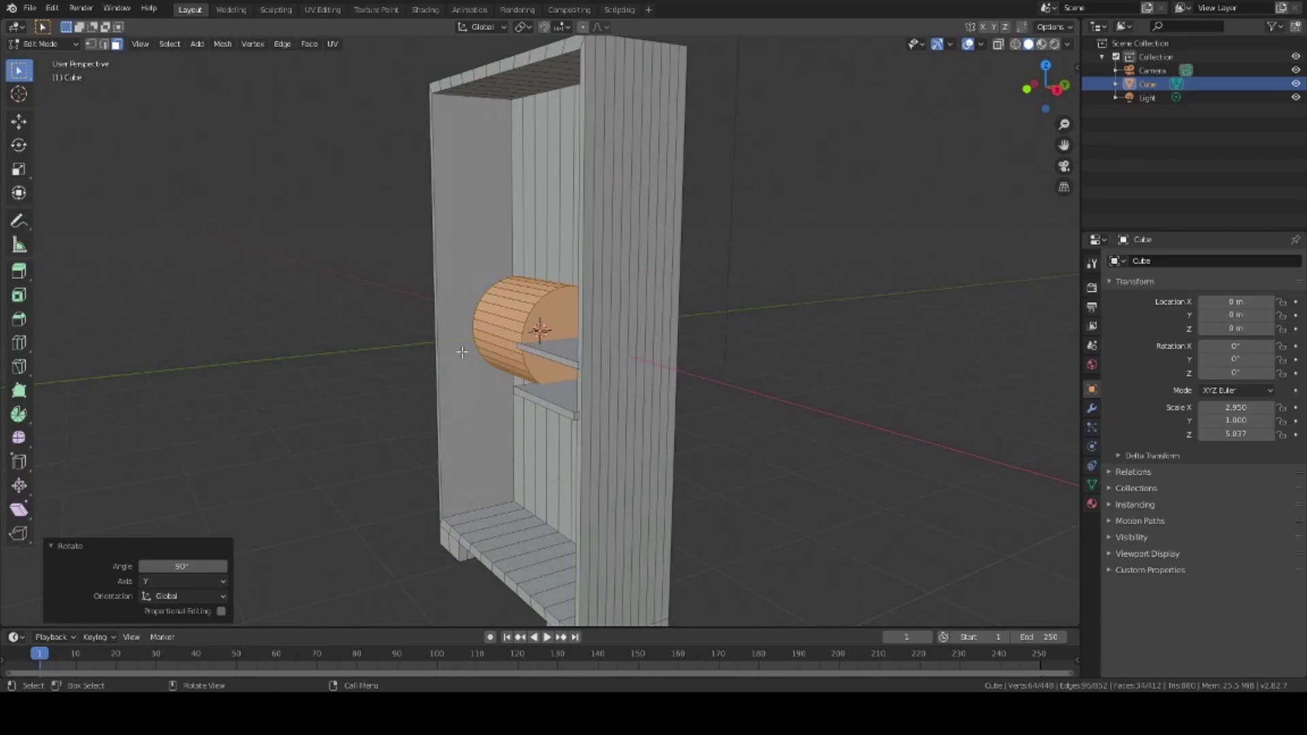
key(g)
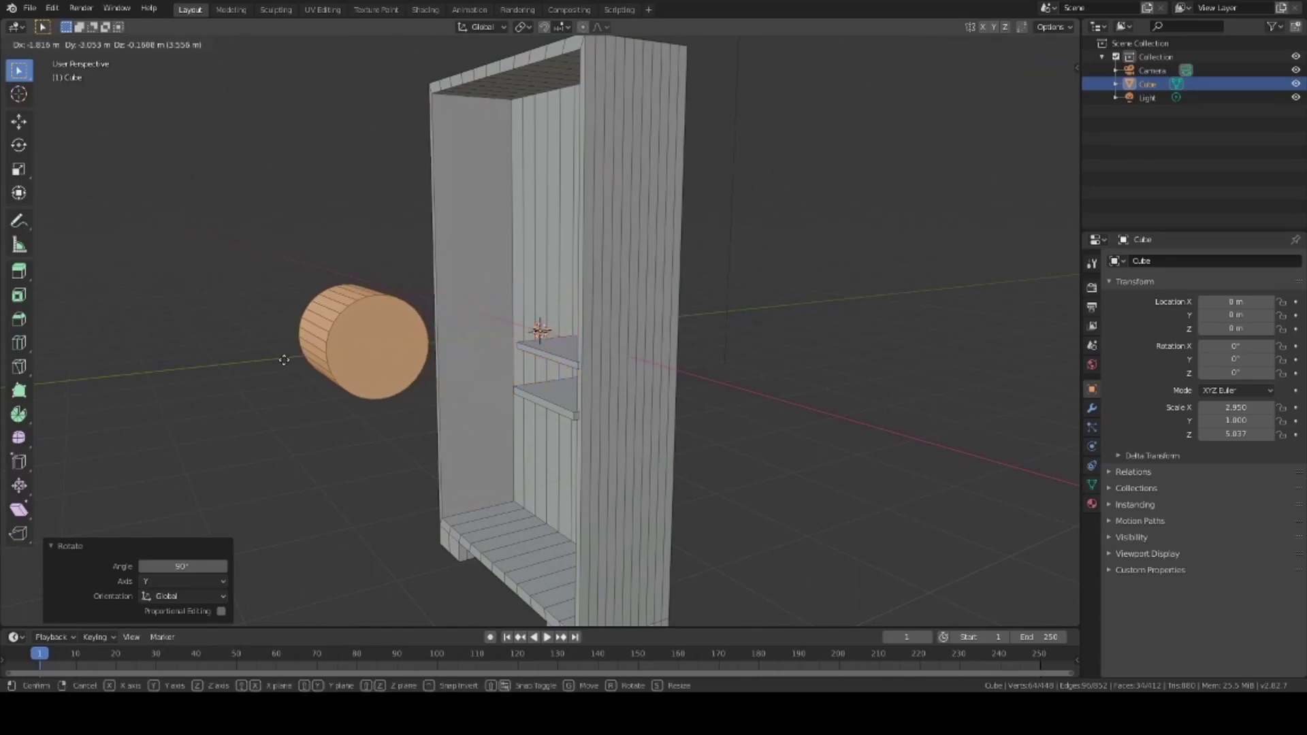
click(284, 360)
key(s)
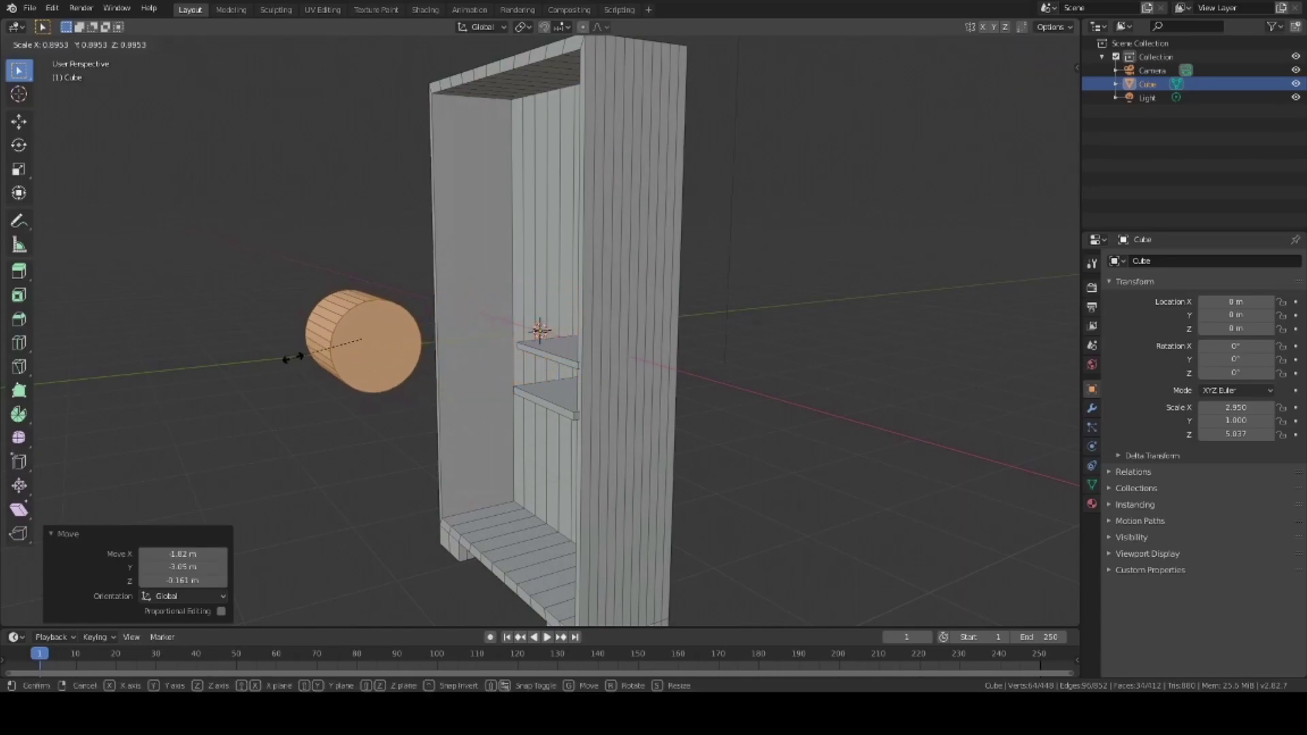
Shrink the cylinder to 0.284 and place it inside the cabinet's upper section near the top.
click(344, 329)
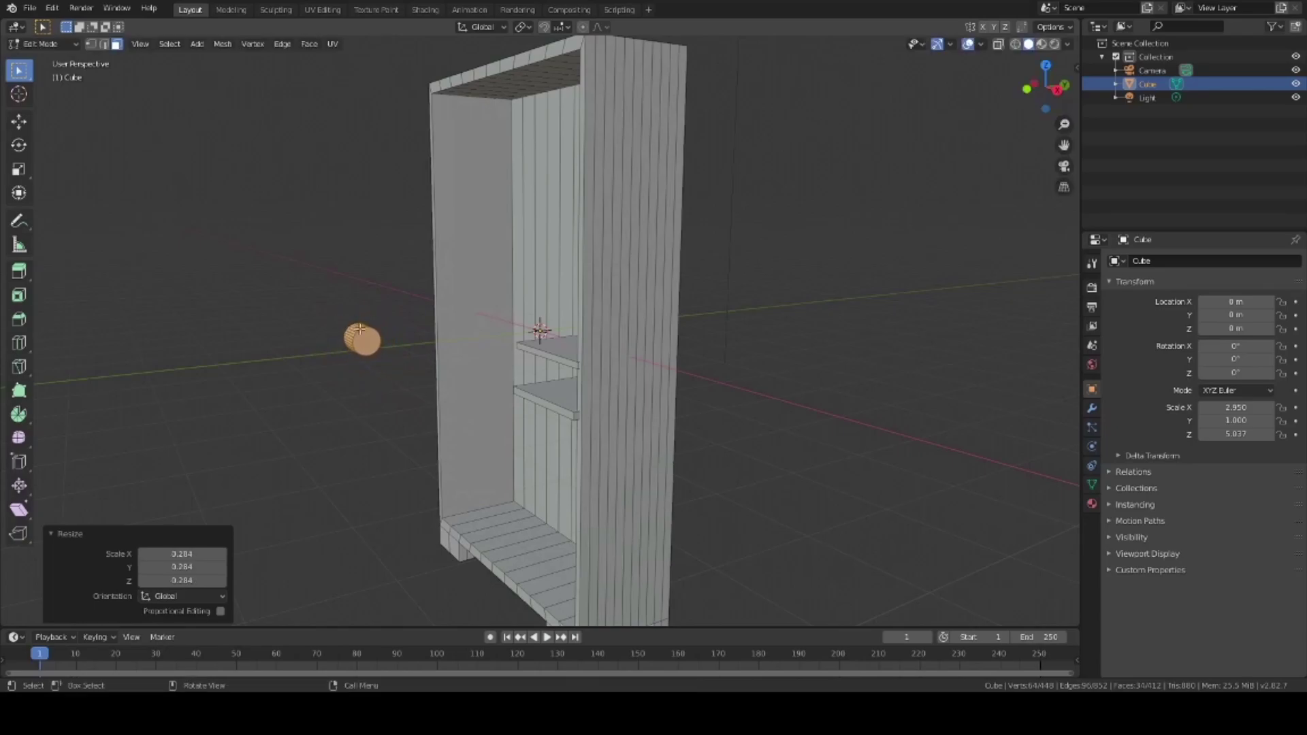
middle_drag(357, 330, 484, 372)
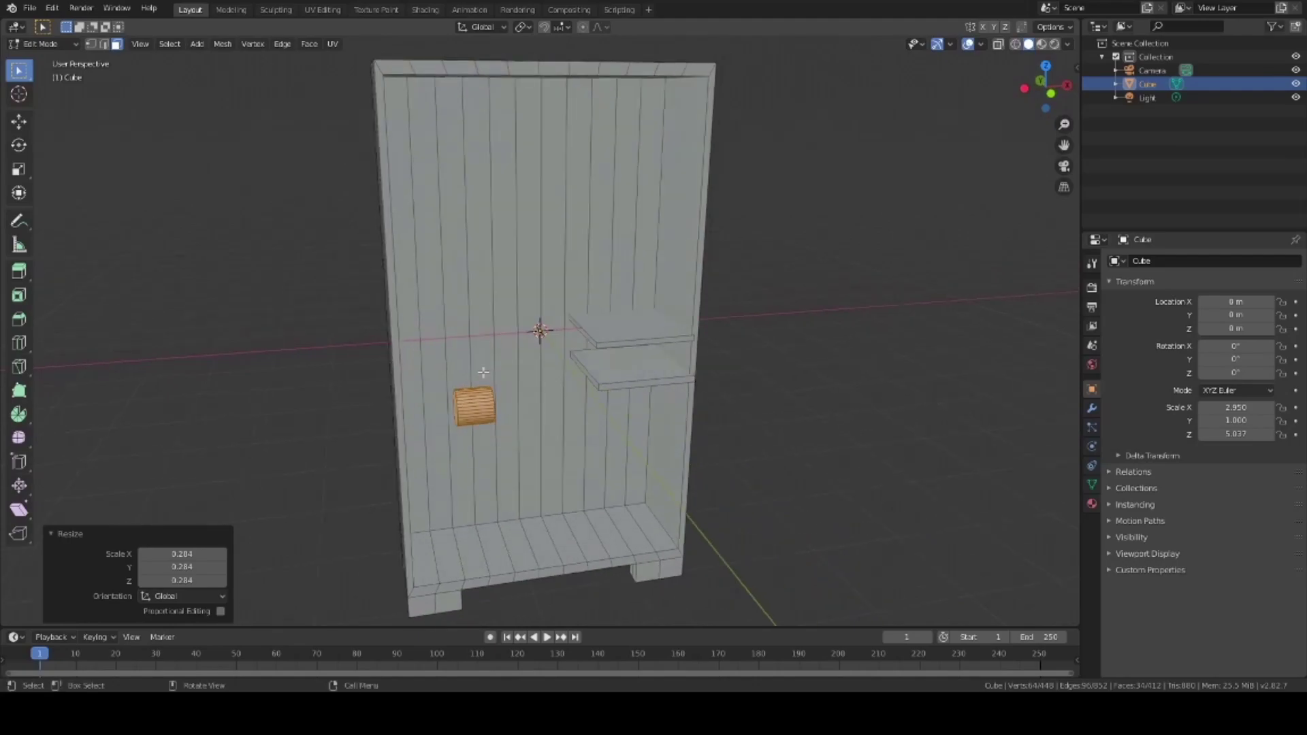
key(g)
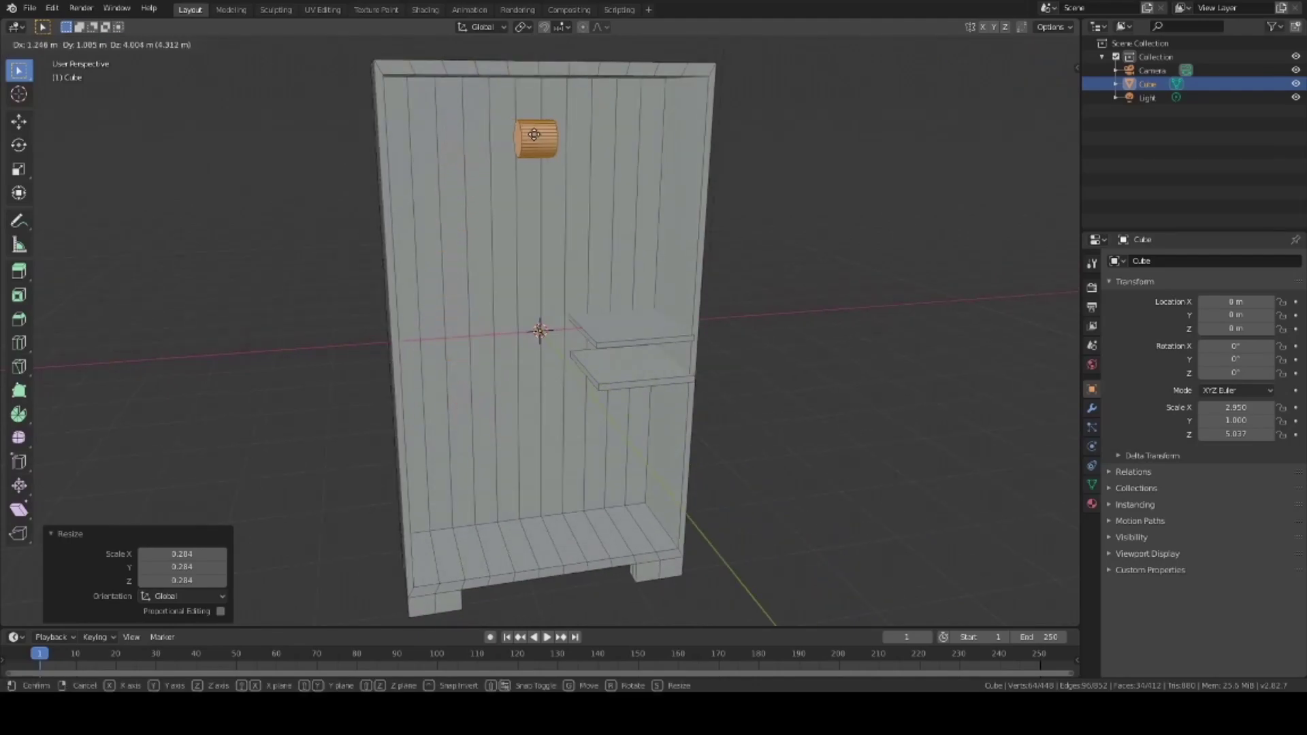
click(528, 141)
middle_drag(638, 200, 466, 216)
key(g)
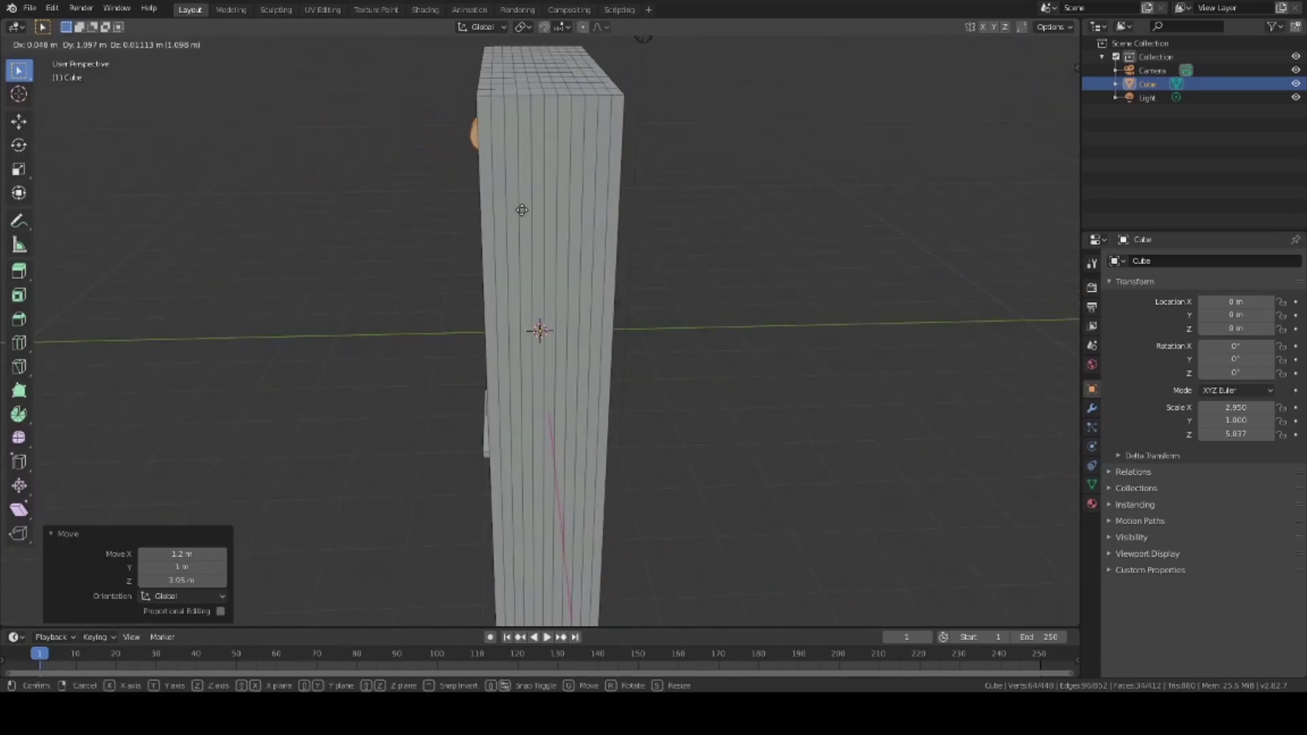
click(567, 211)
middle_drag(567, 211, 738, 169)
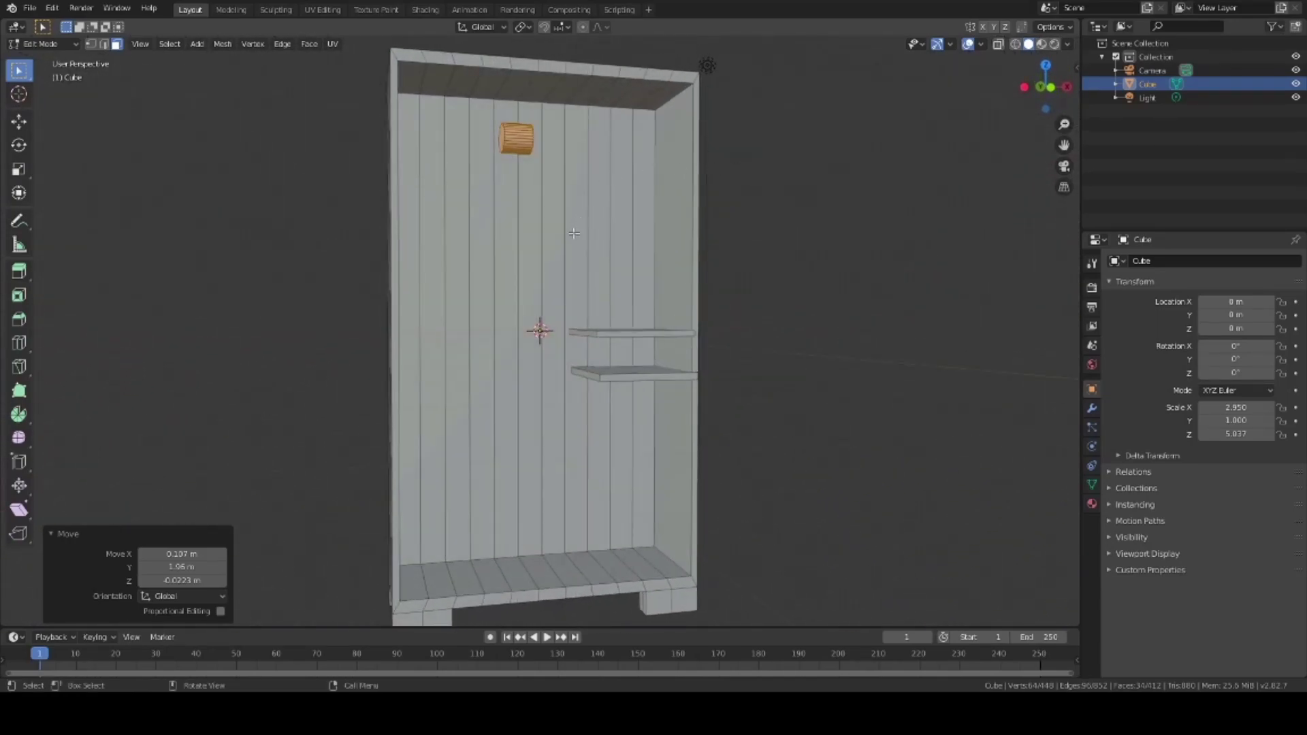
middle_drag(557, 256, 535, 289)
Stretch the cylinder along X into a rail and move it into place.
key(s)
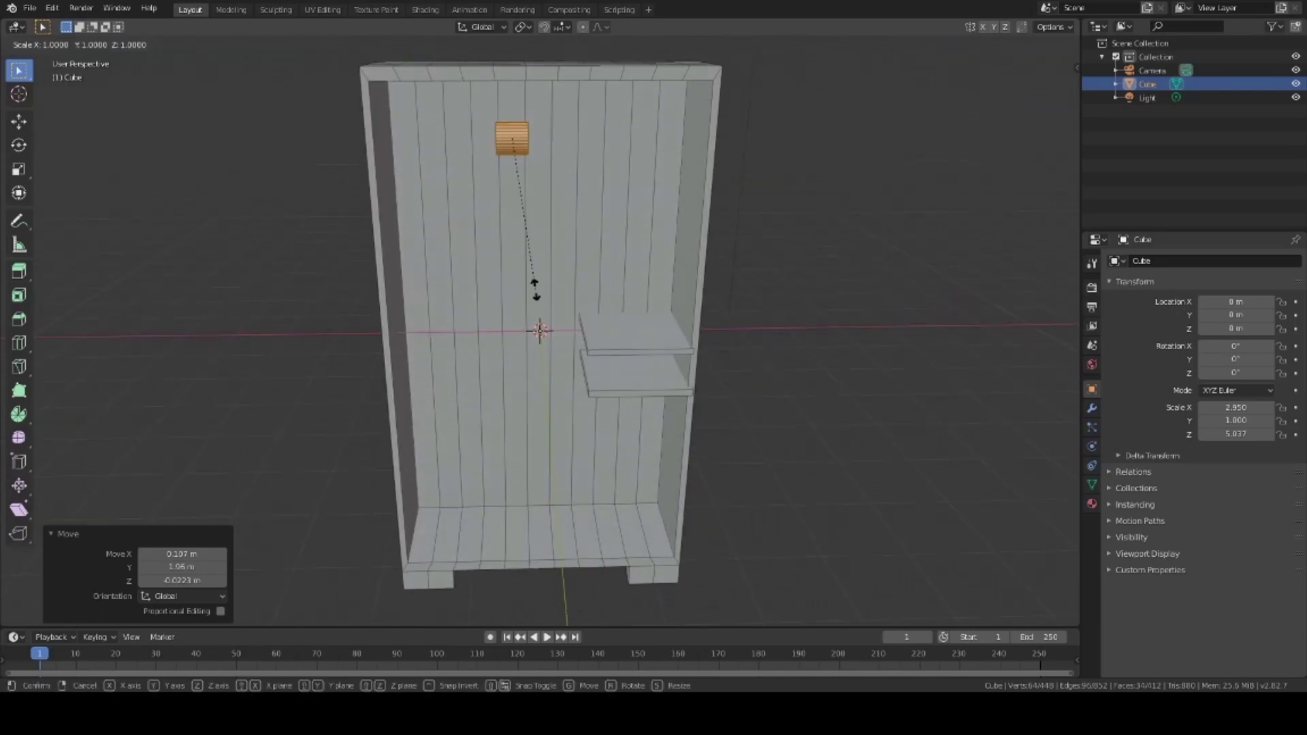
key(x)
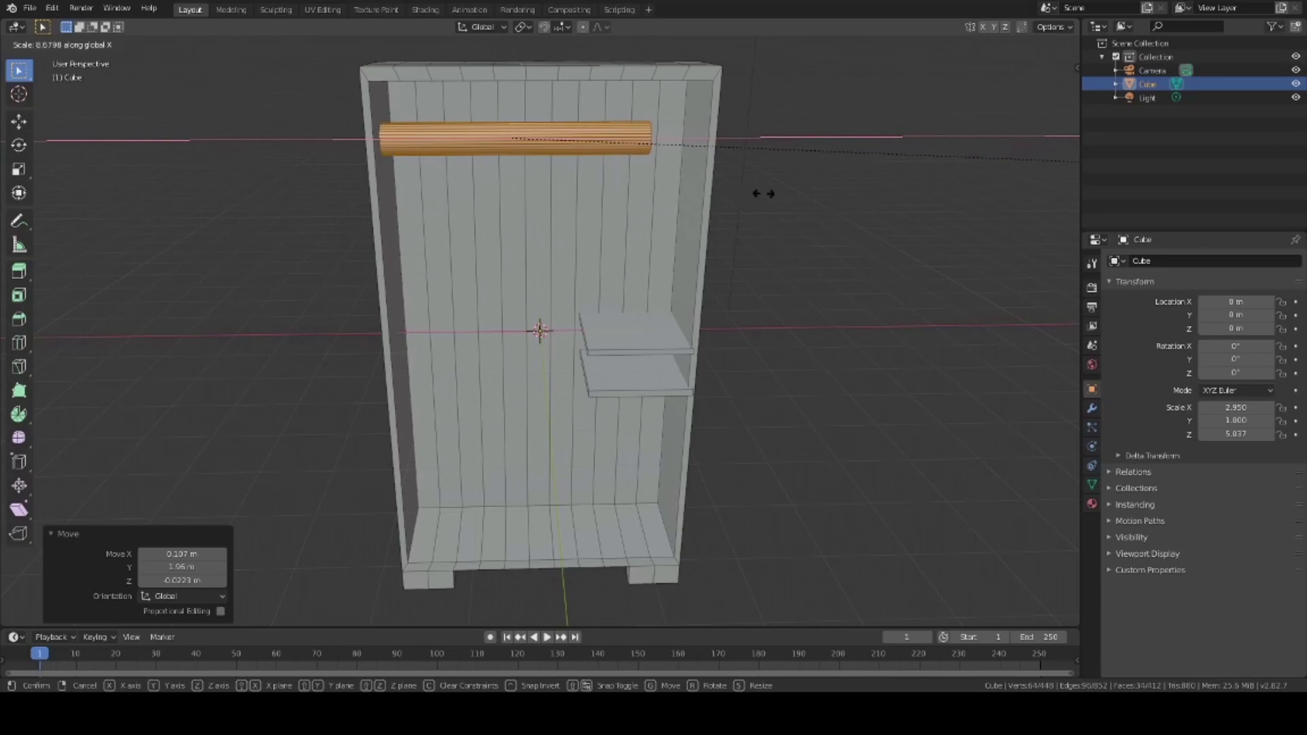
click(803, 199)
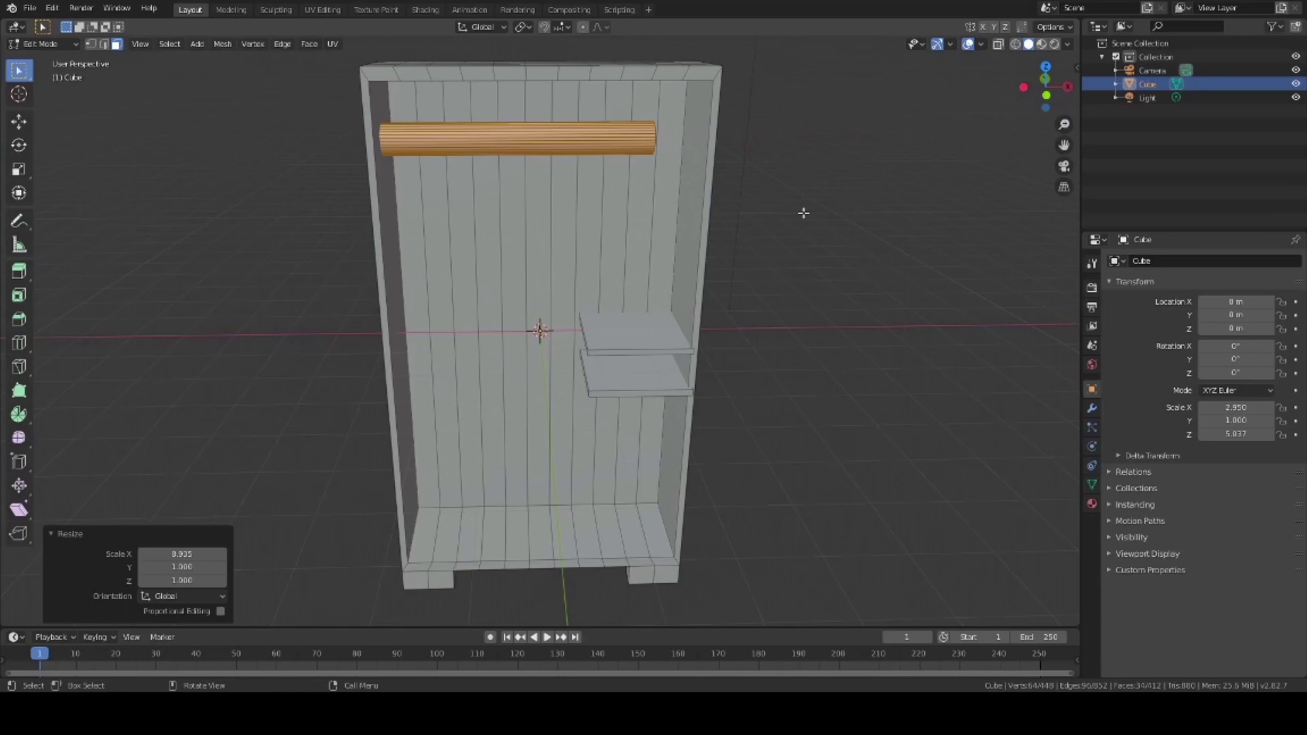
key(g)
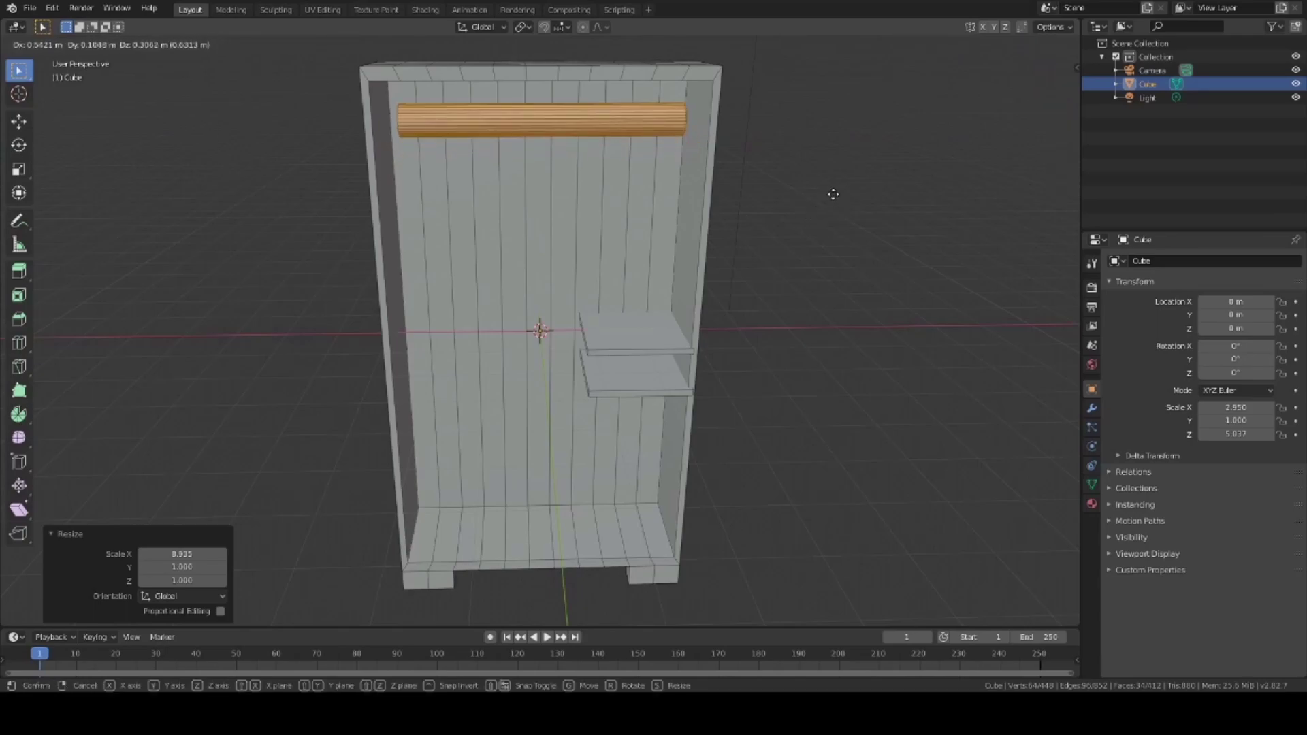
click(833, 195)
Lengthen the rail further so it spans the wardrobe's inner width.
key(s)
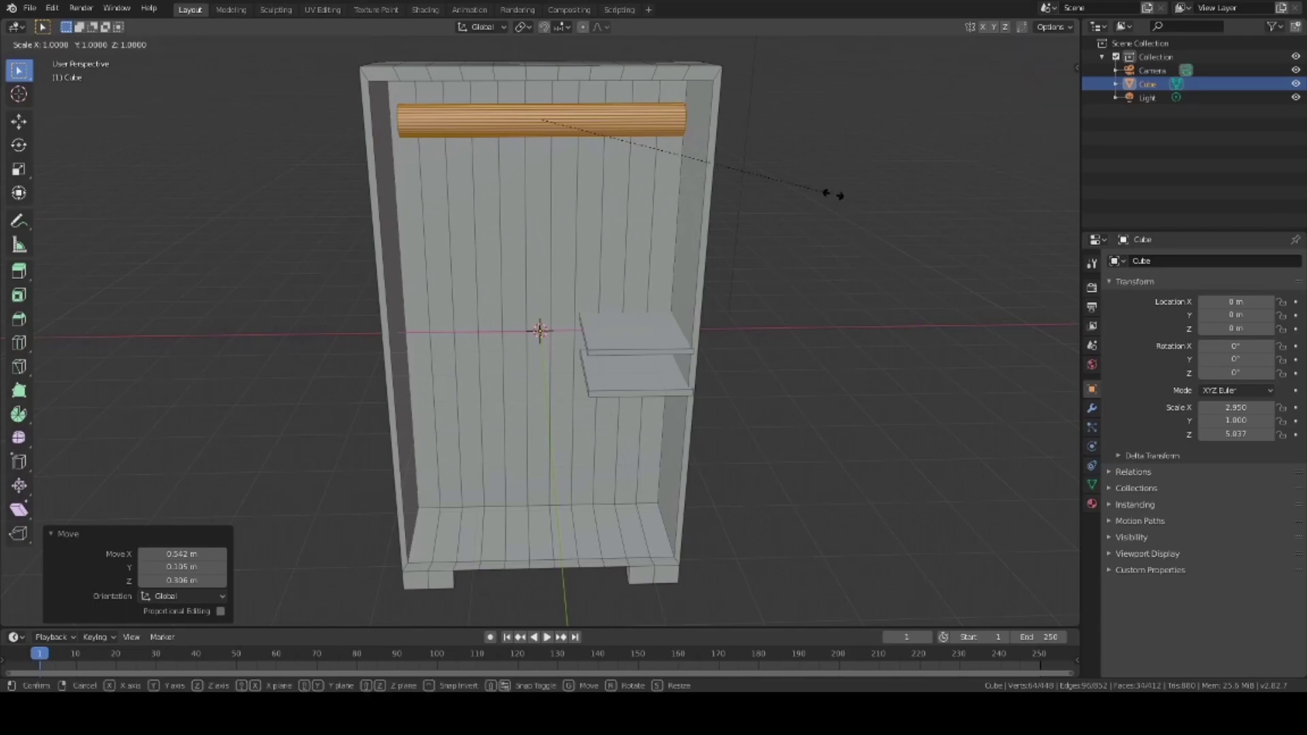
key(x)
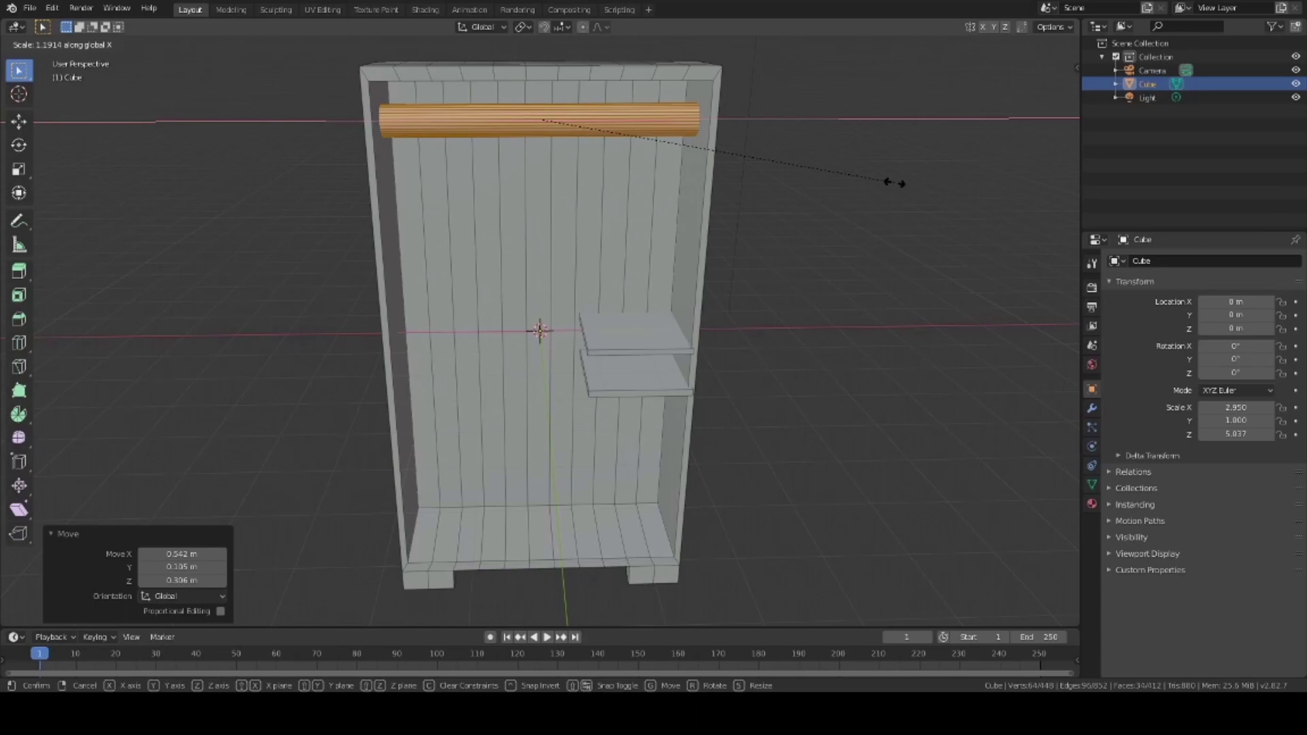
click(890, 182)
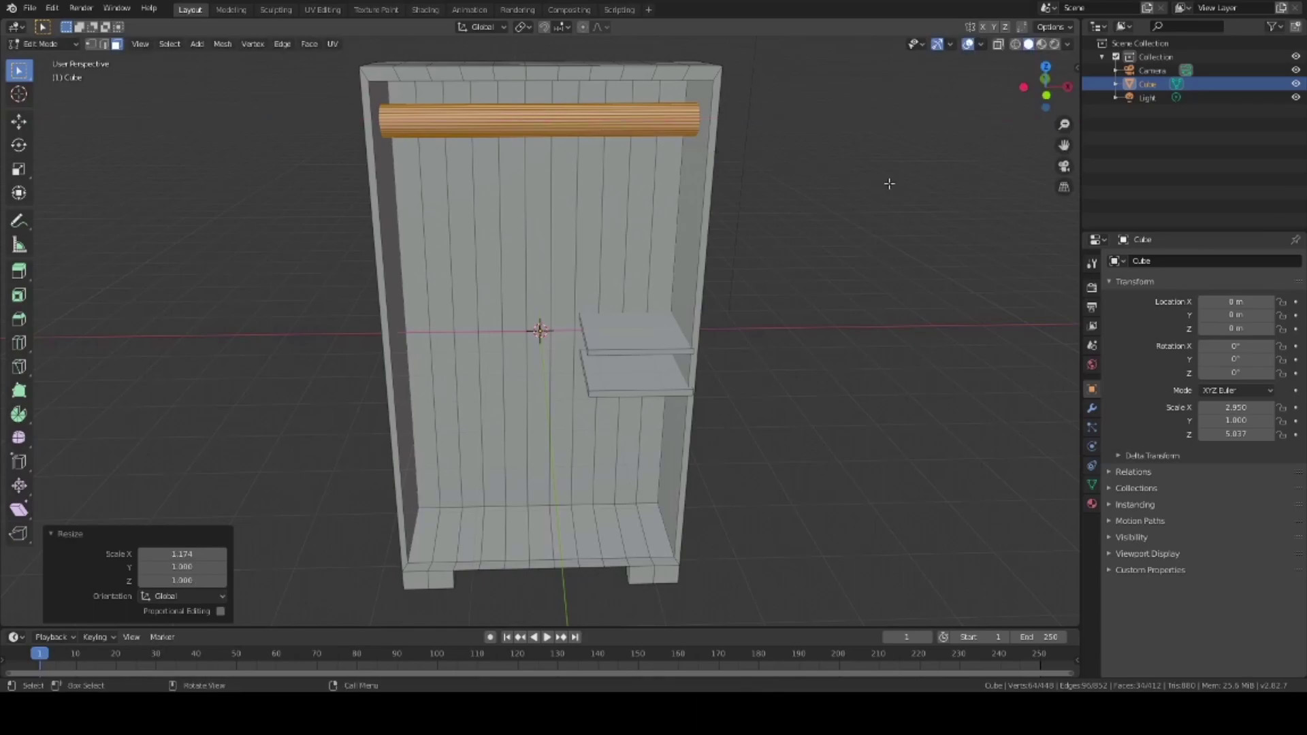
middle_drag(890, 182, 773, 196)
key(s)
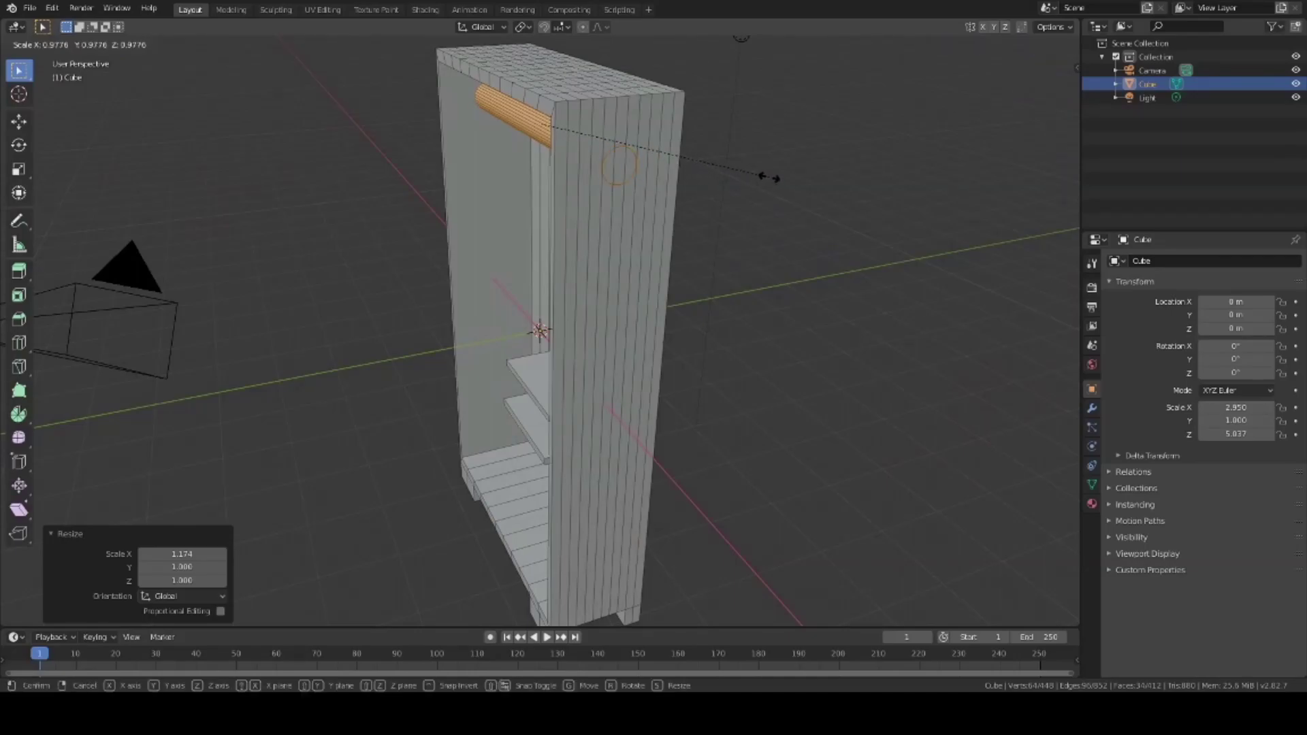
click(768, 177)
Lower the rail slightly so it sits just below the top.
middle_drag(729, 181, 847, 161)
key(g)
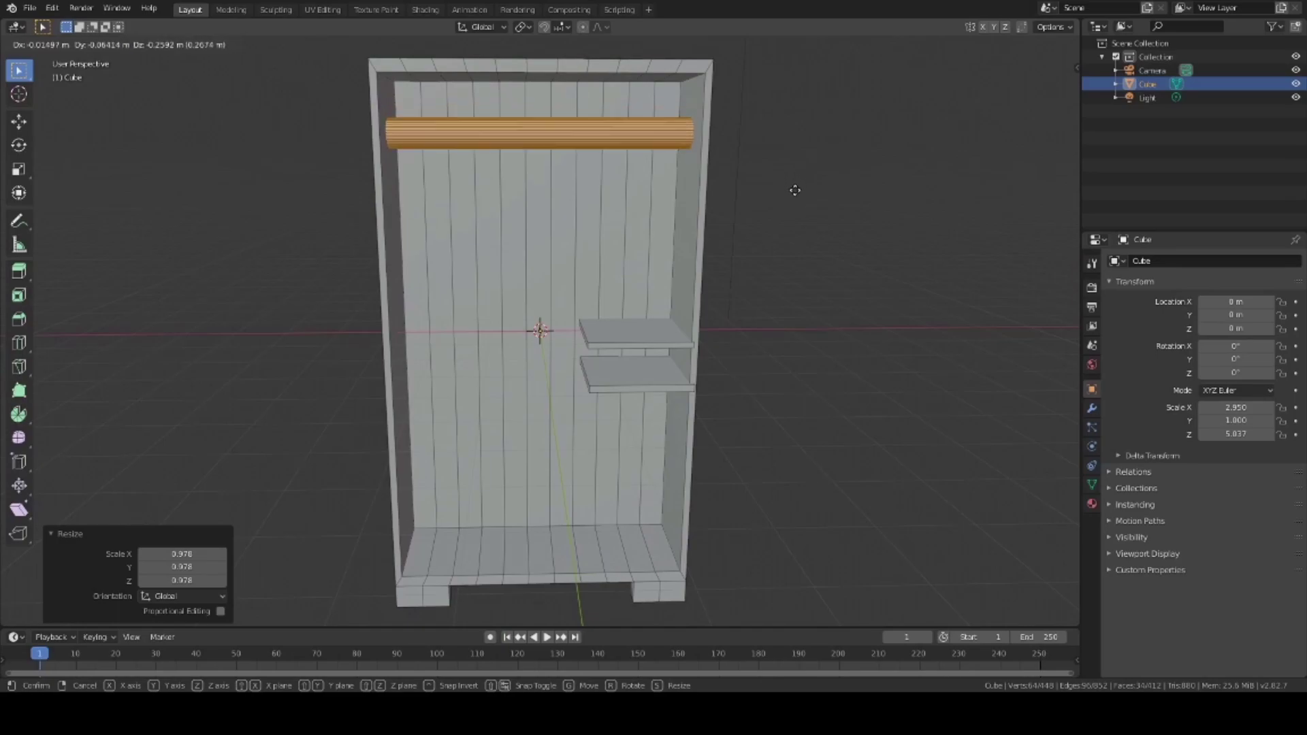
click(794, 194)
mouse_move(832, 213)
middle_down()
mouse_move(820, 239)
mouse_move(826, 170)
mouse_move(829, 217)
middle_up()
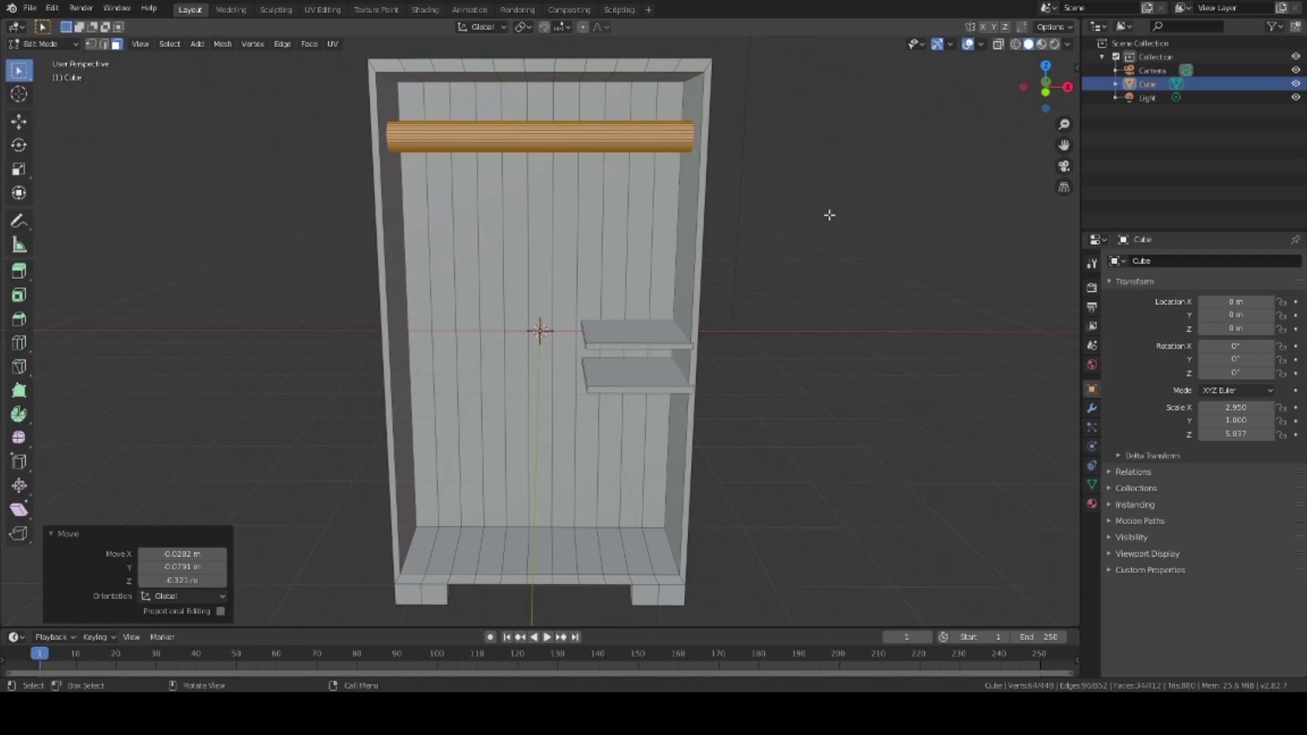
In front orthographic view, add a plane at the wardrobe's centre.
key(KP_1)
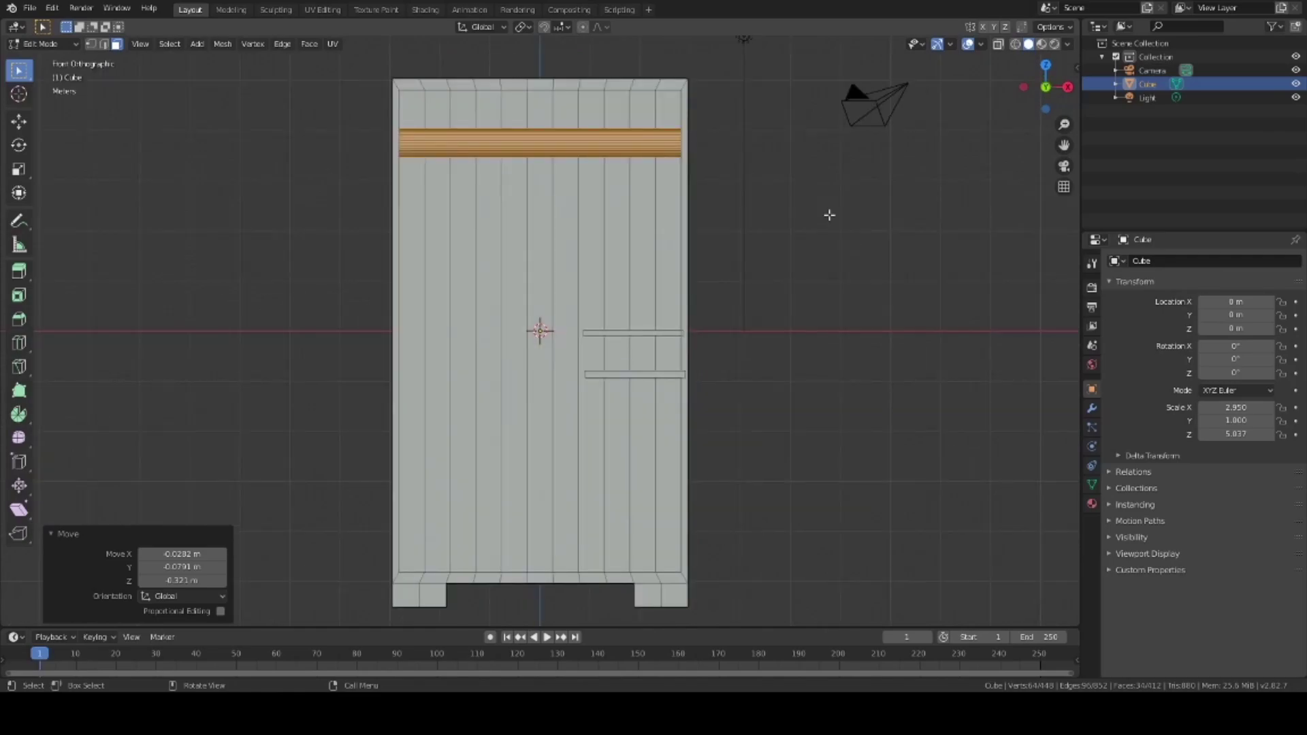
key(shift+a)
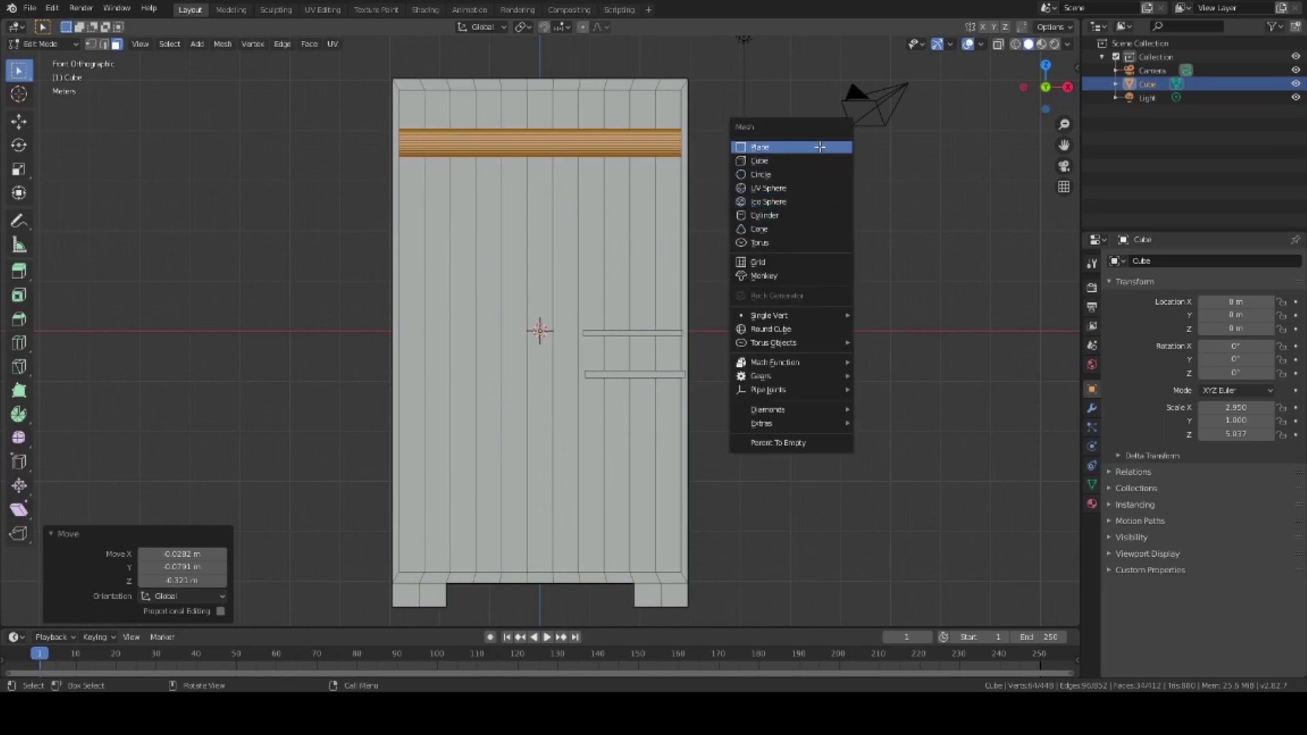
click(820, 148)
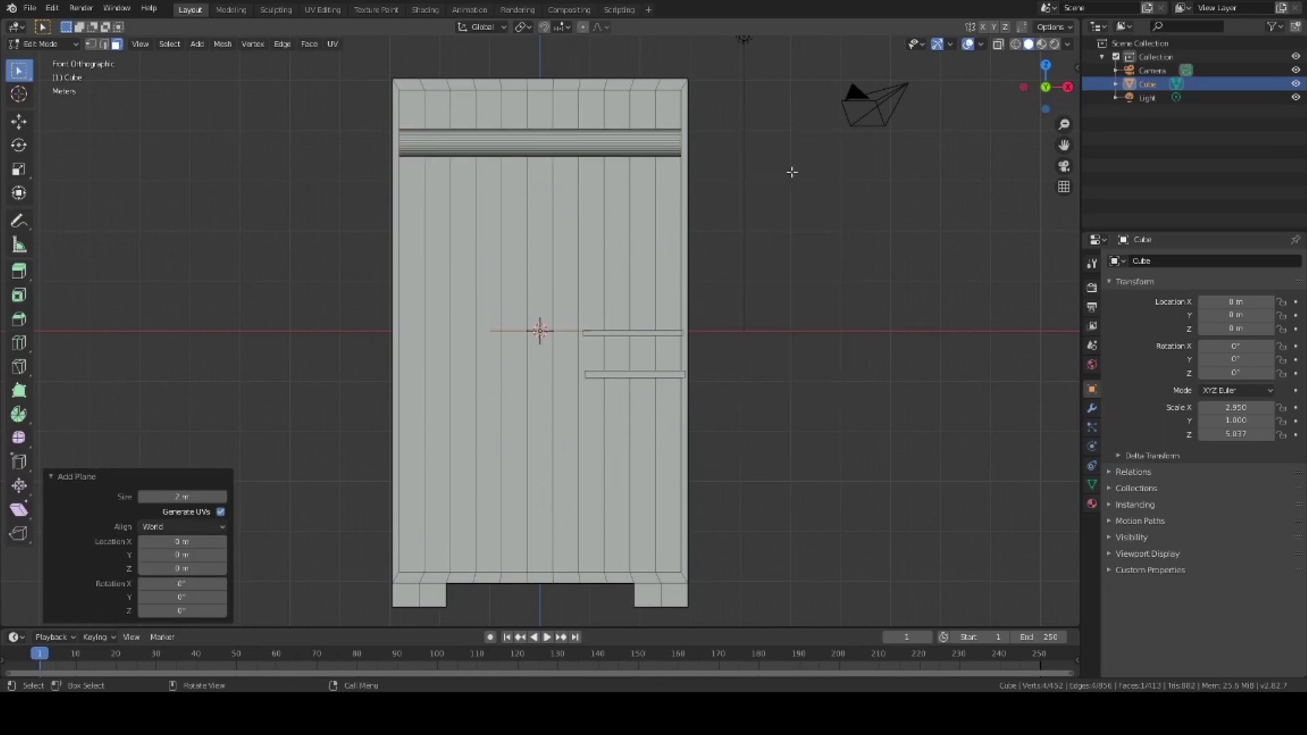
Rotate the plane 90° about Z, then 90° about Y to stand it upright.
key(r)
text(z)
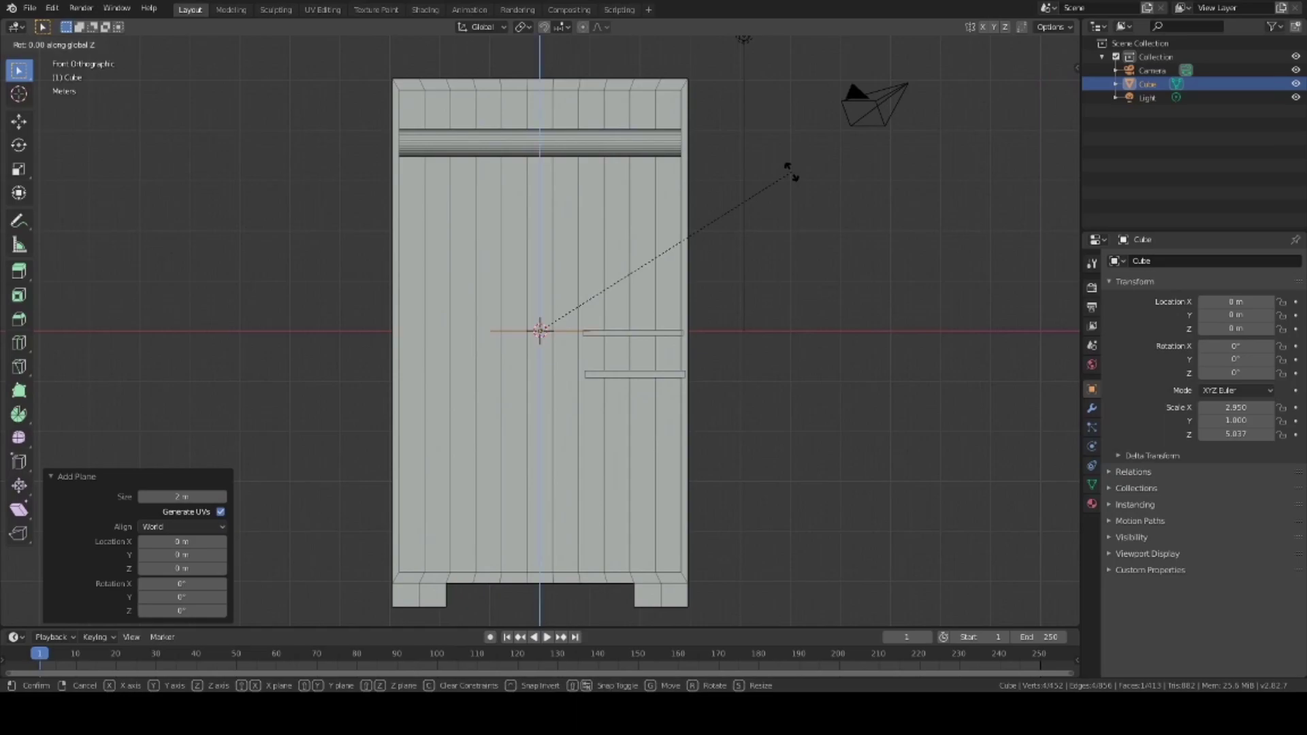
text(90)
key(Return)
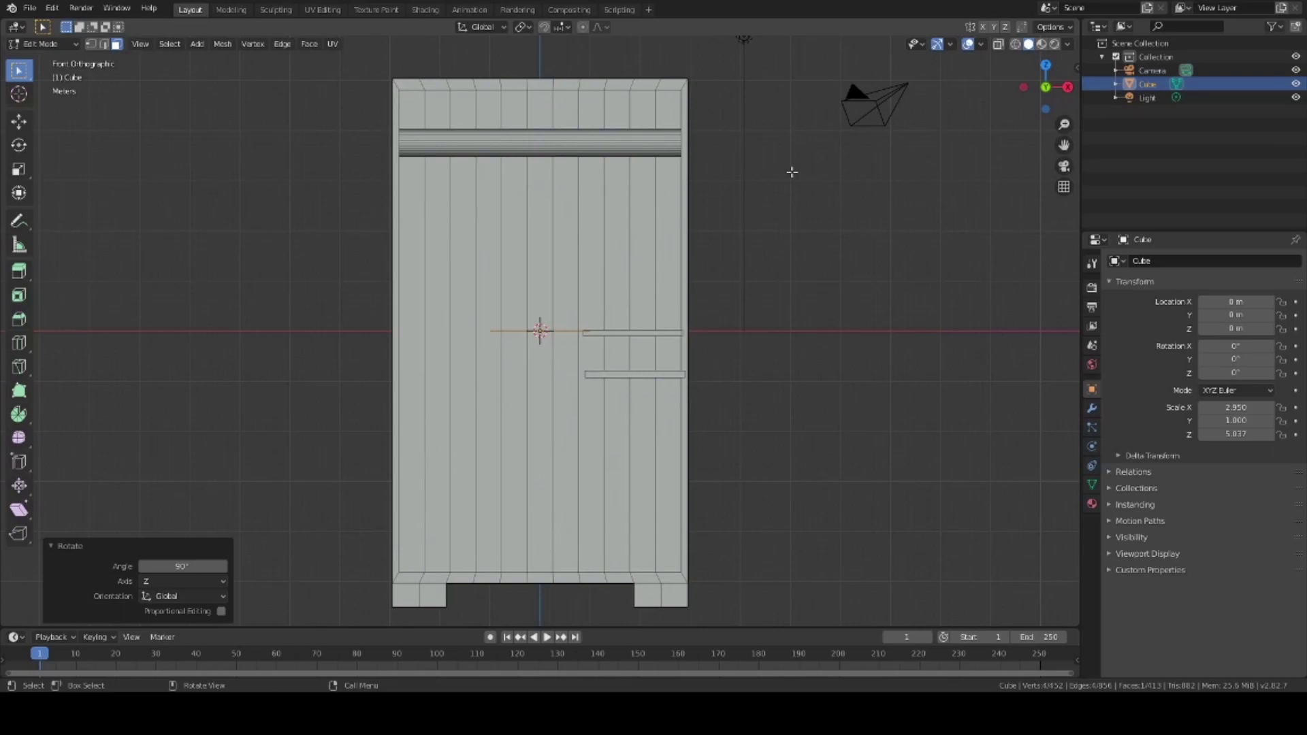
key(r)
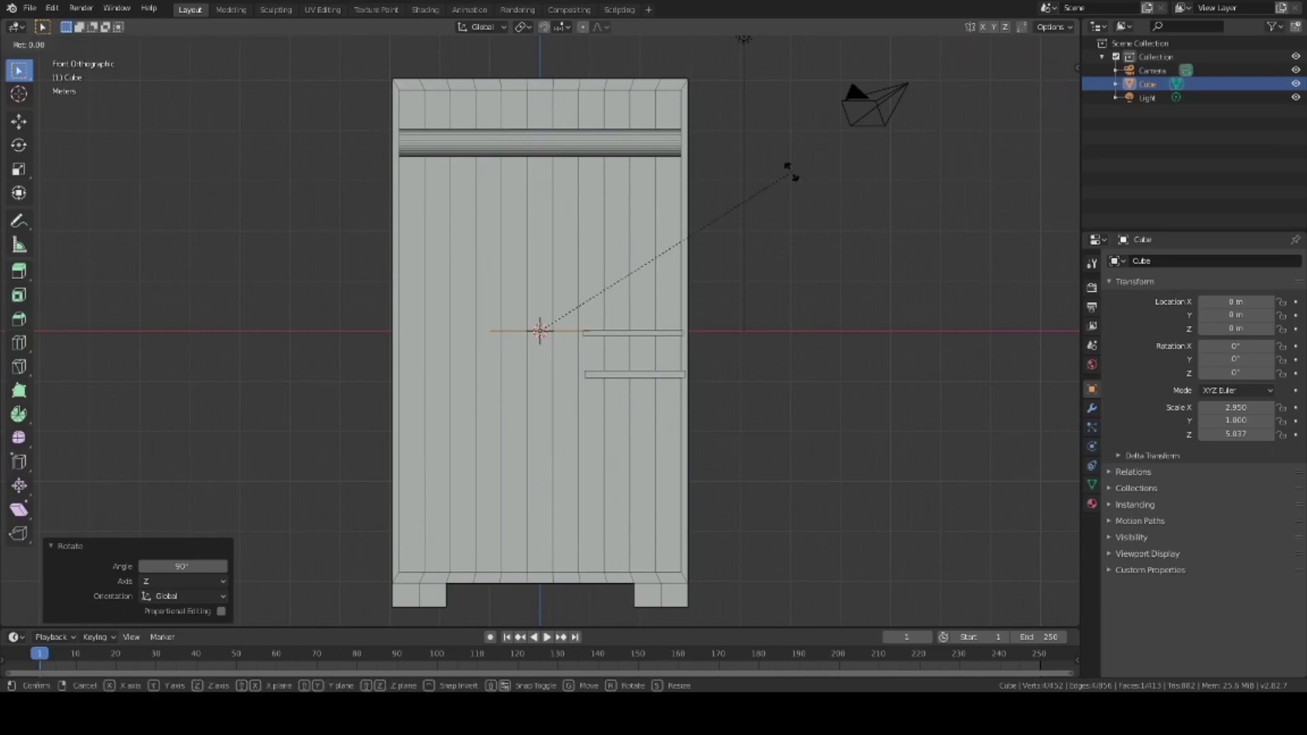
text(y9)
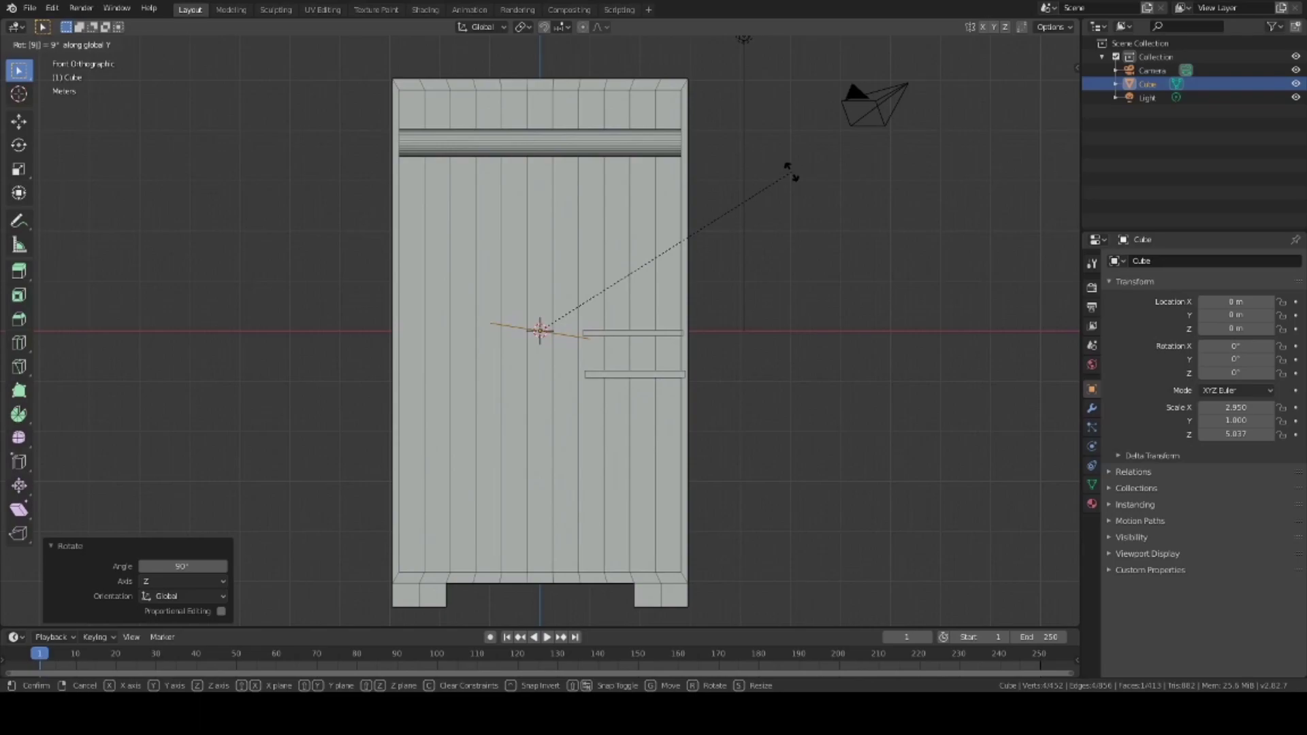
text(0)
text(r)
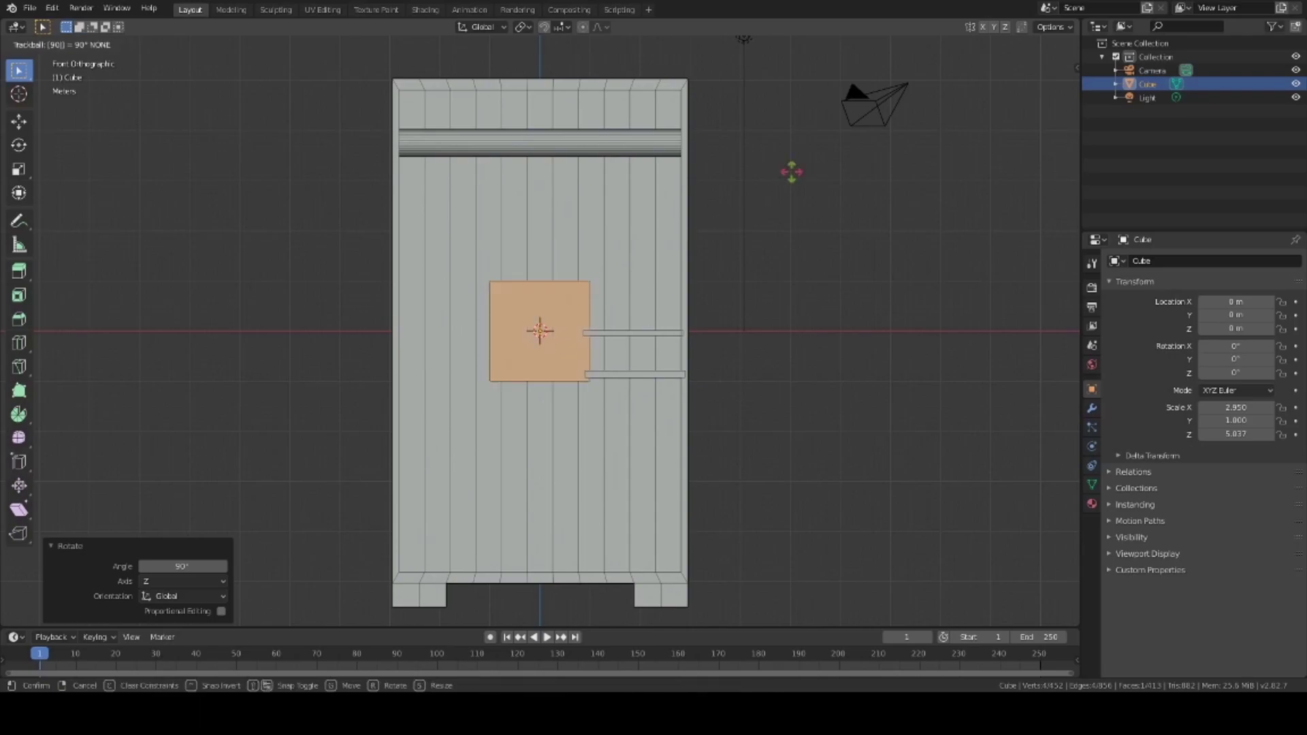
text(90)
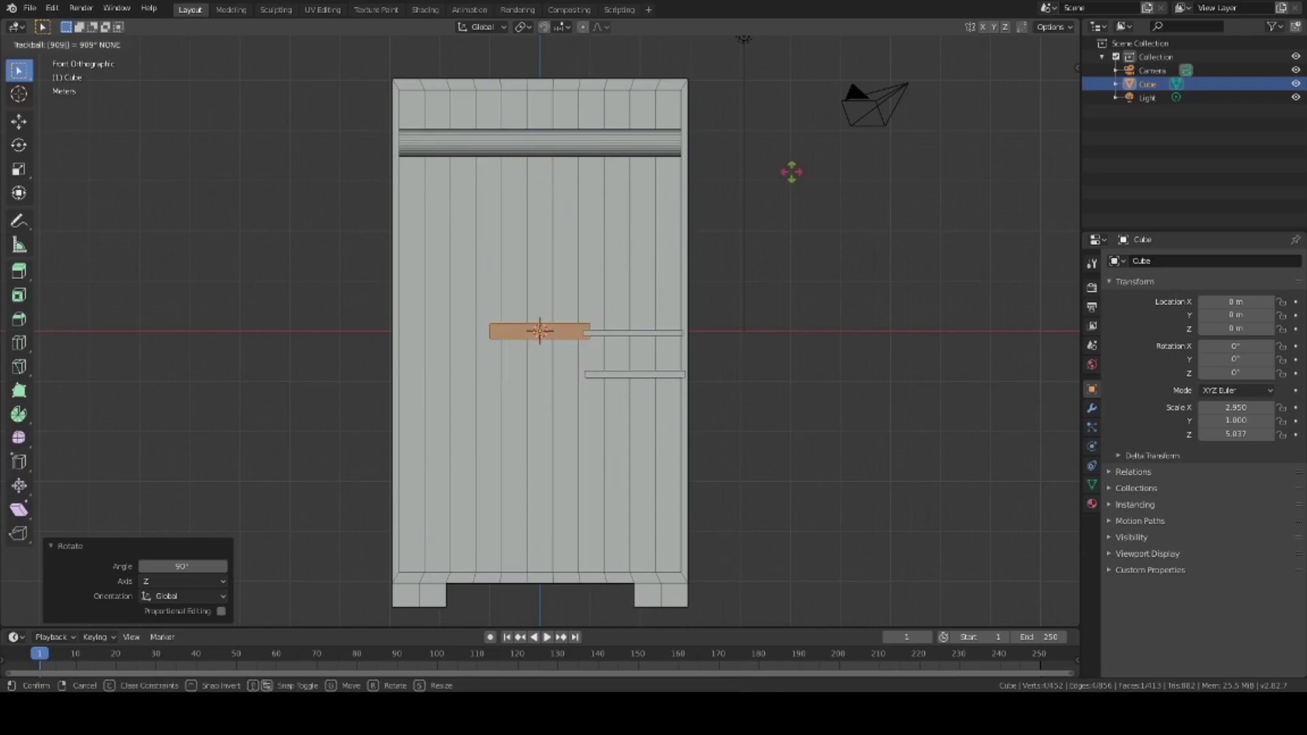
Confirm the upright plane and move it toward the wardrobe's left side.
key(Return)
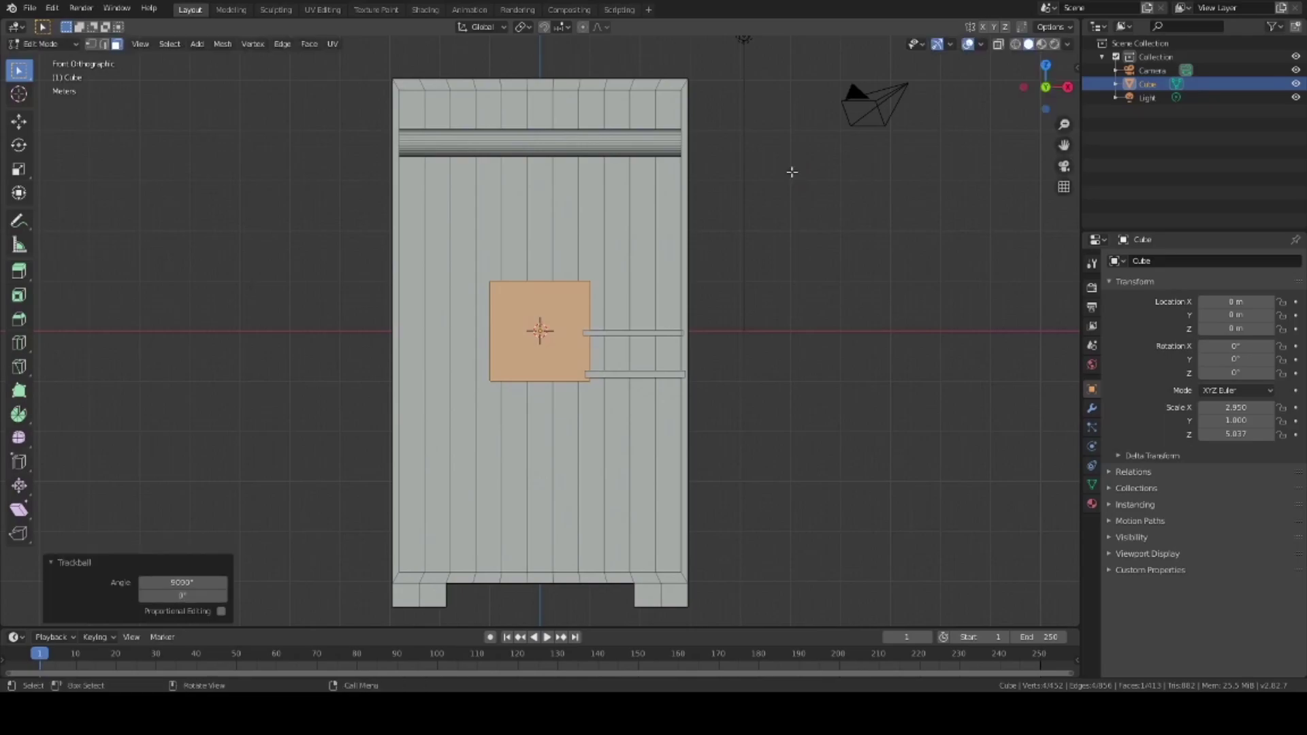
key(g)
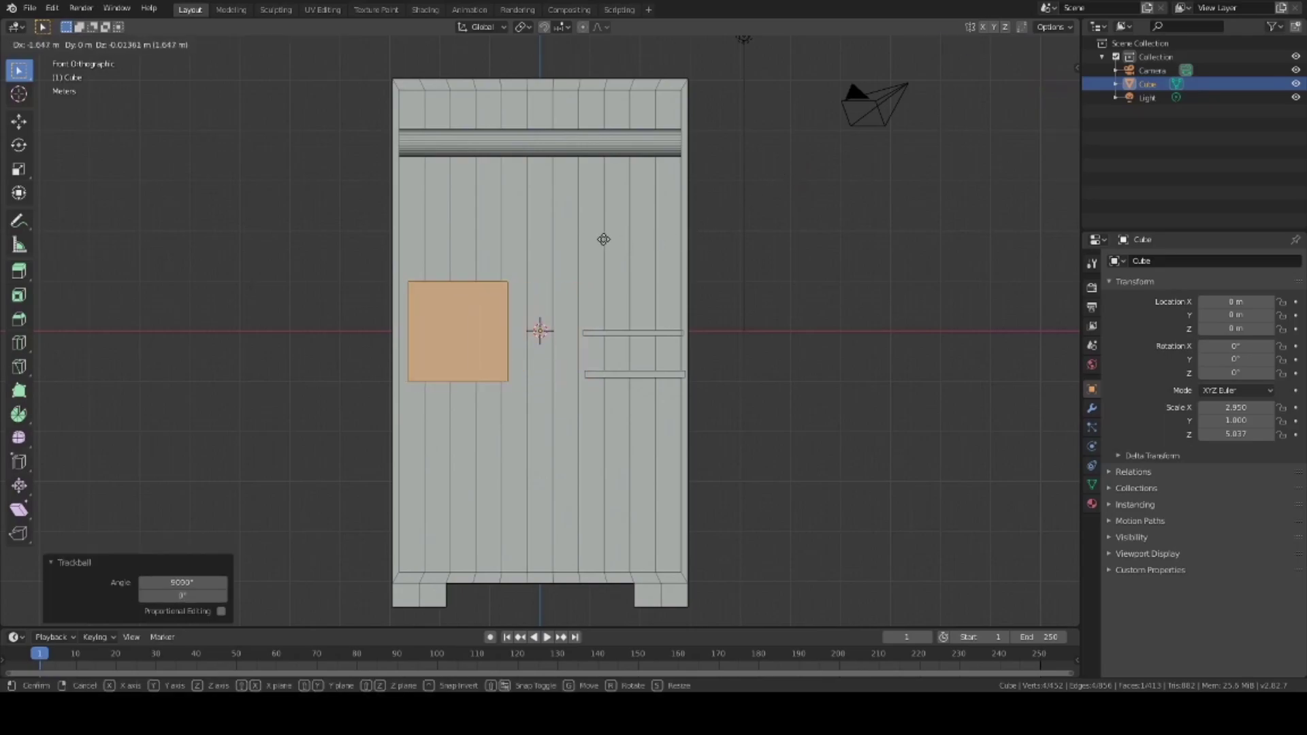
click(595, 240)
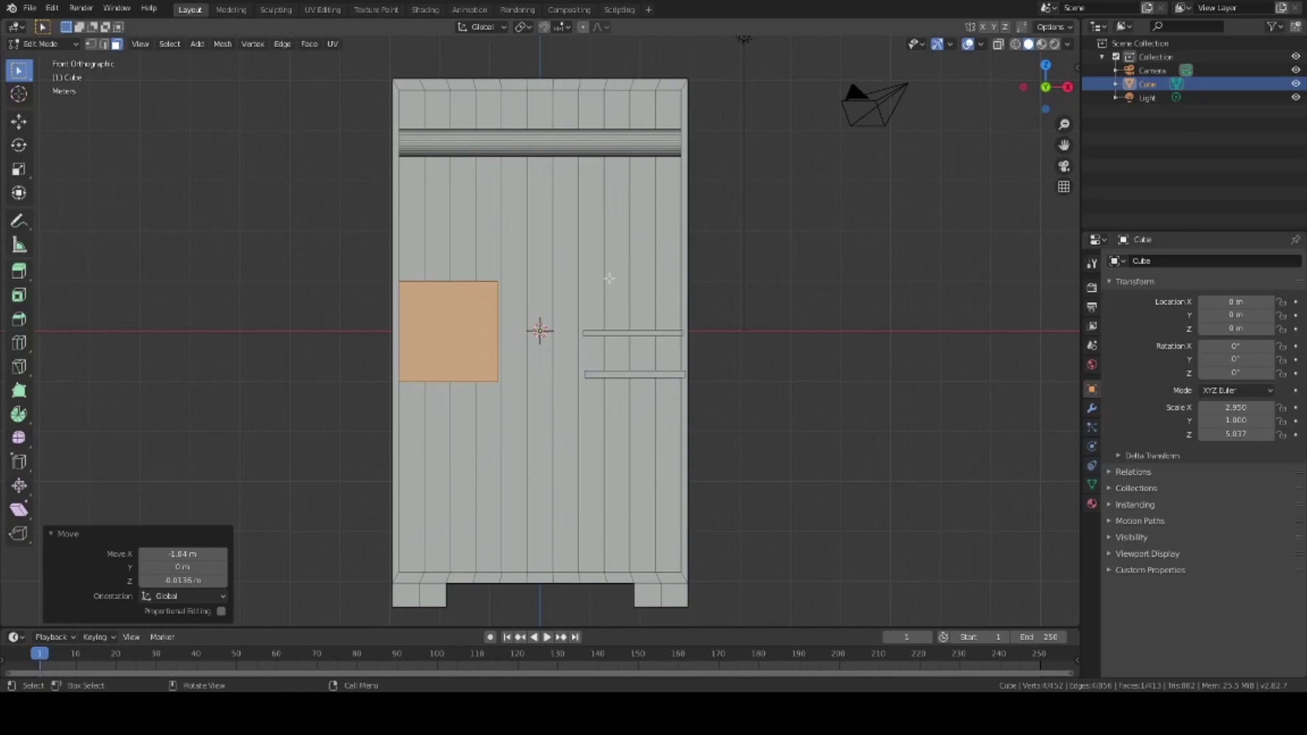
middle_drag(581, 266, 544, 314)
key(g)
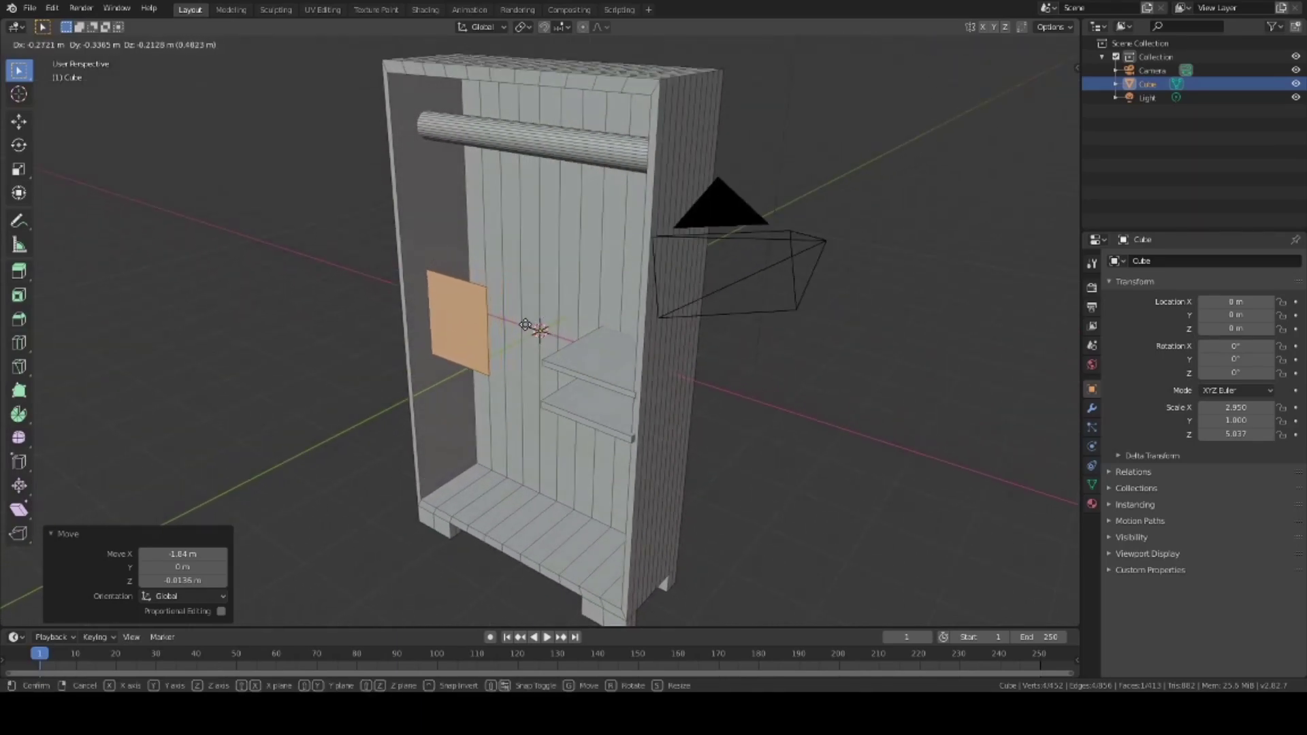
click(552, 314)
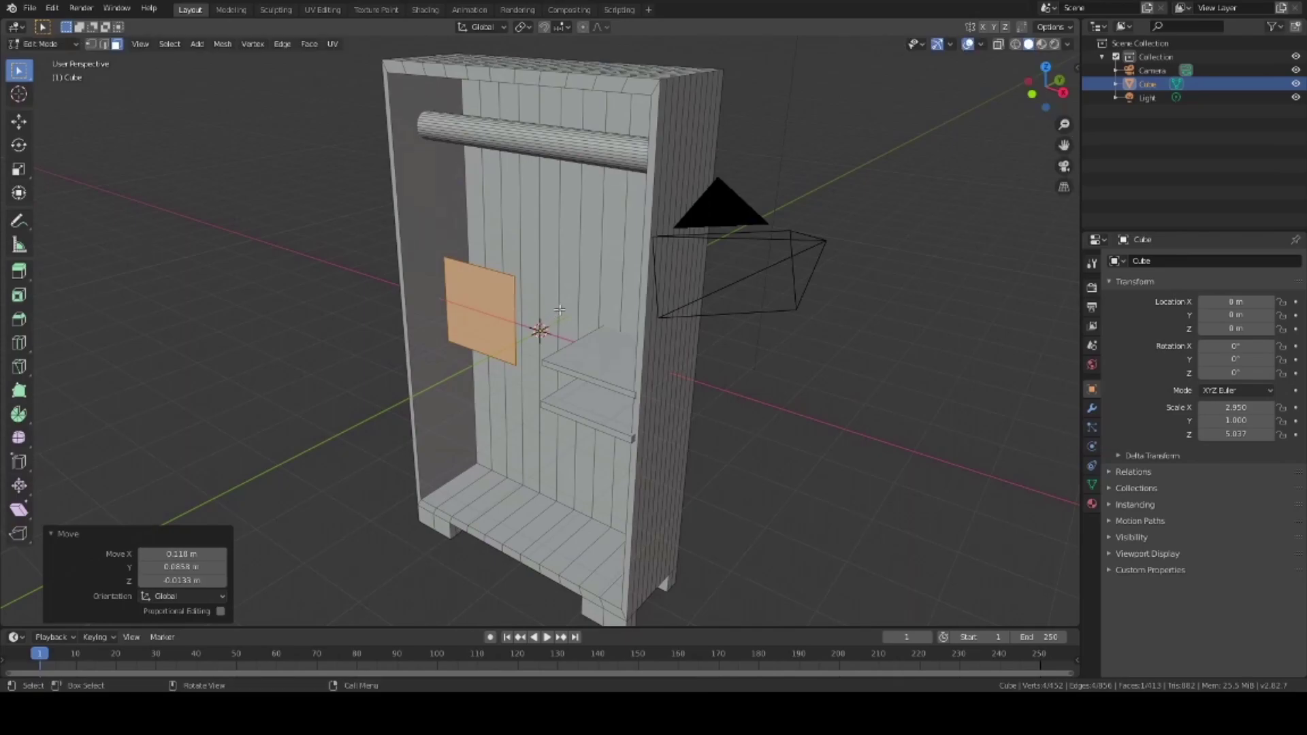
Slide the plane along Y toward the front and nudge it along X into the left opening.
middle_drag(553, 311, 517, 306)
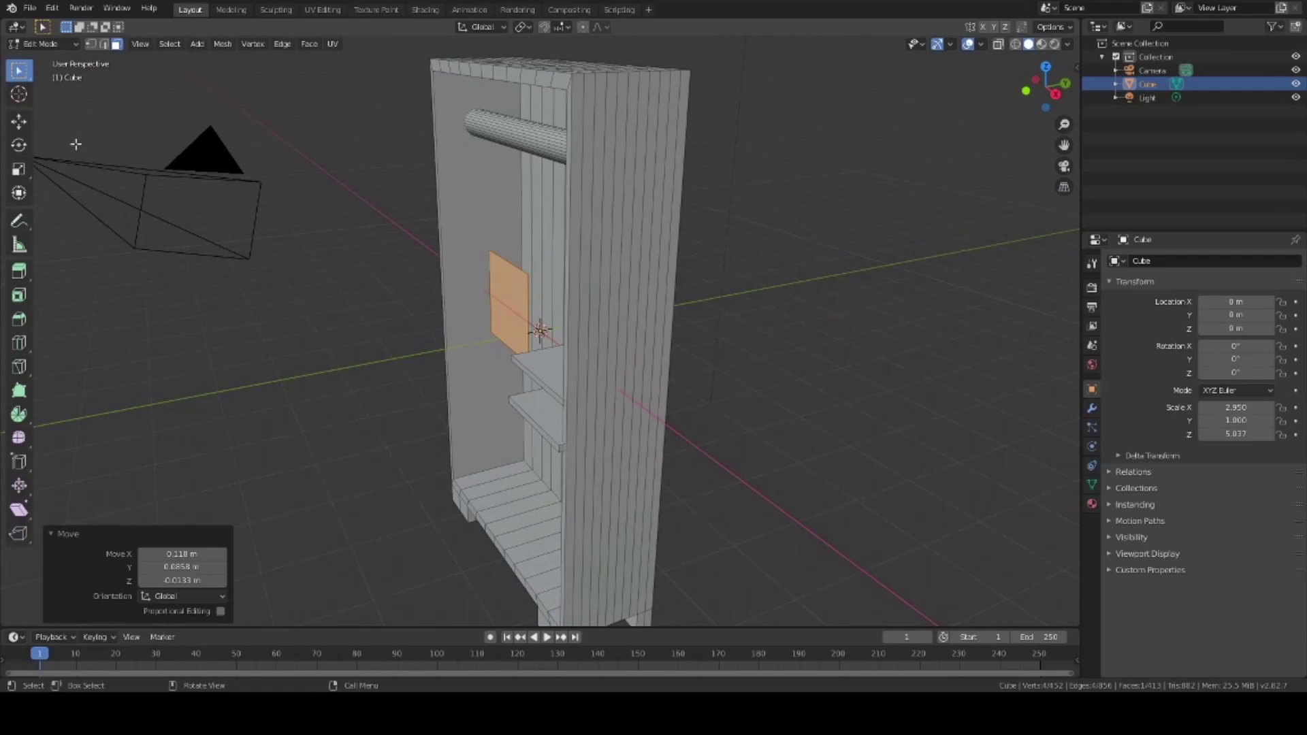
click(18, 121)
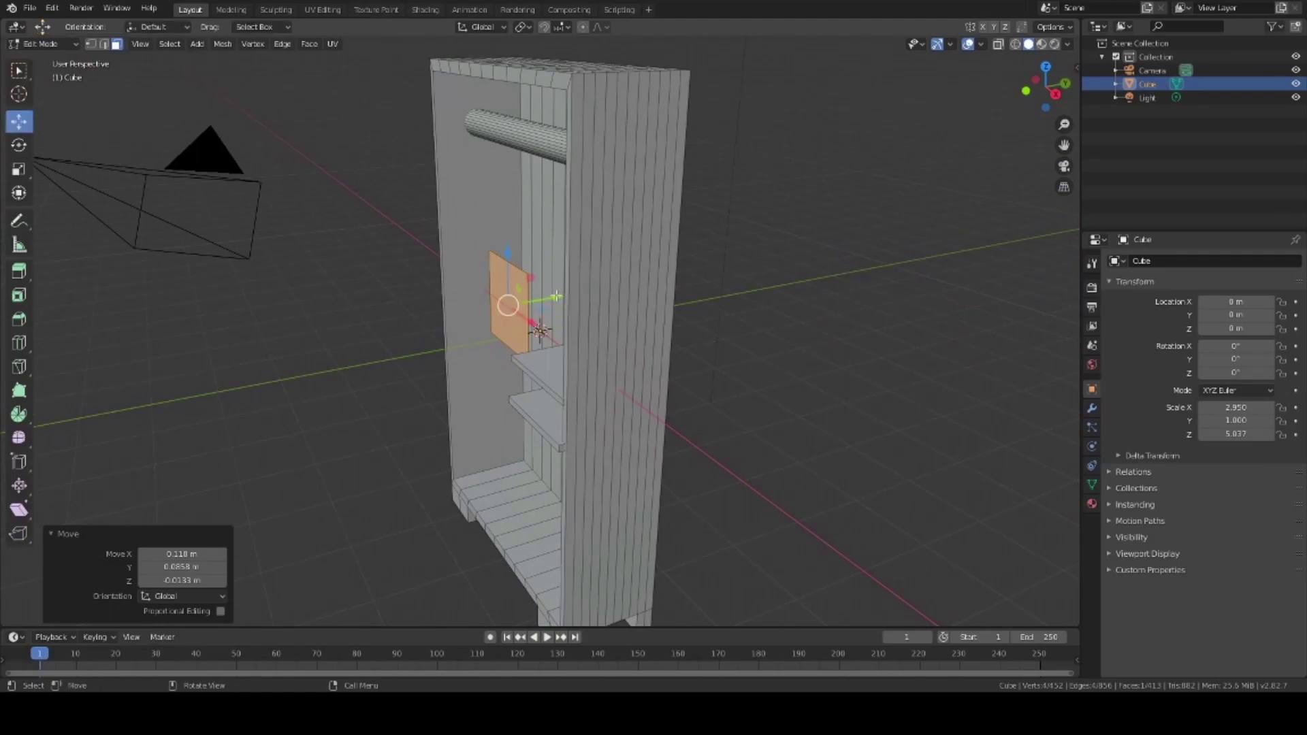
drag(554, 299, 506, 311)
middle_drag(505, 310, 538, 337)
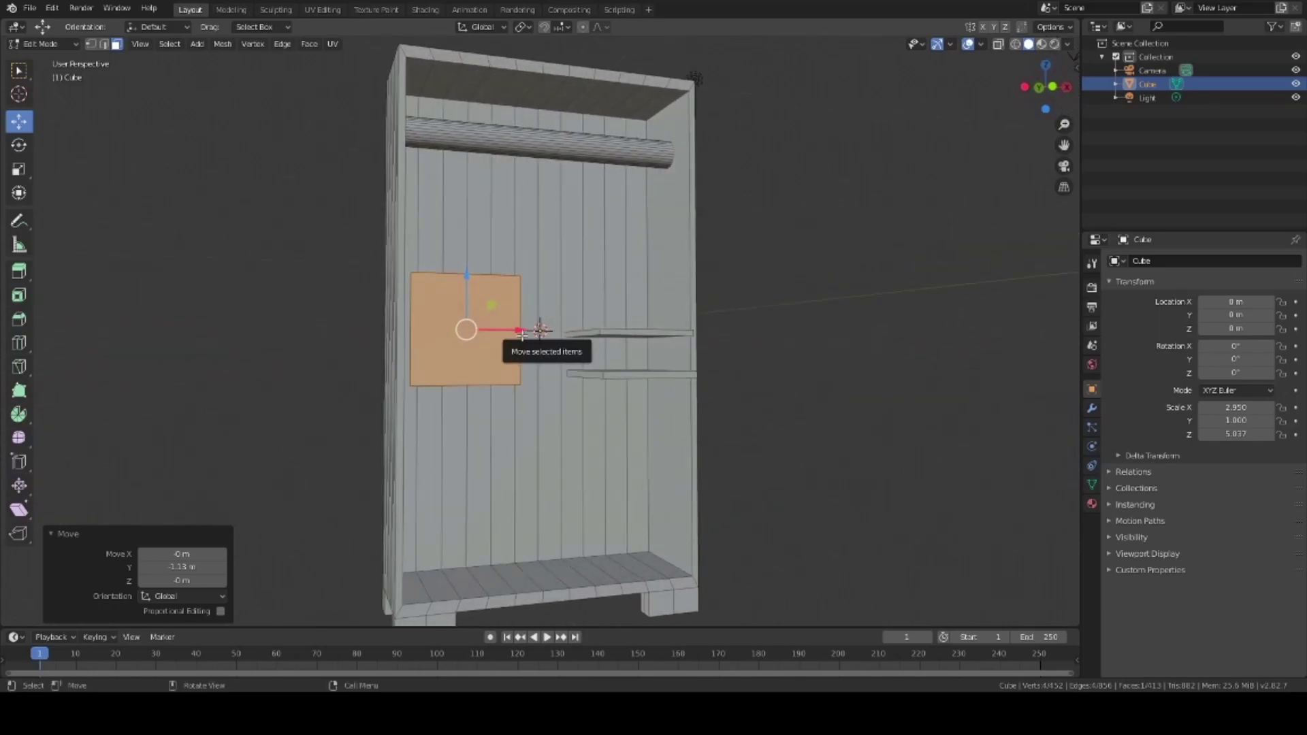
drag(522, 330, 516, 331)
middle_drag(516, 331, 521, 382)
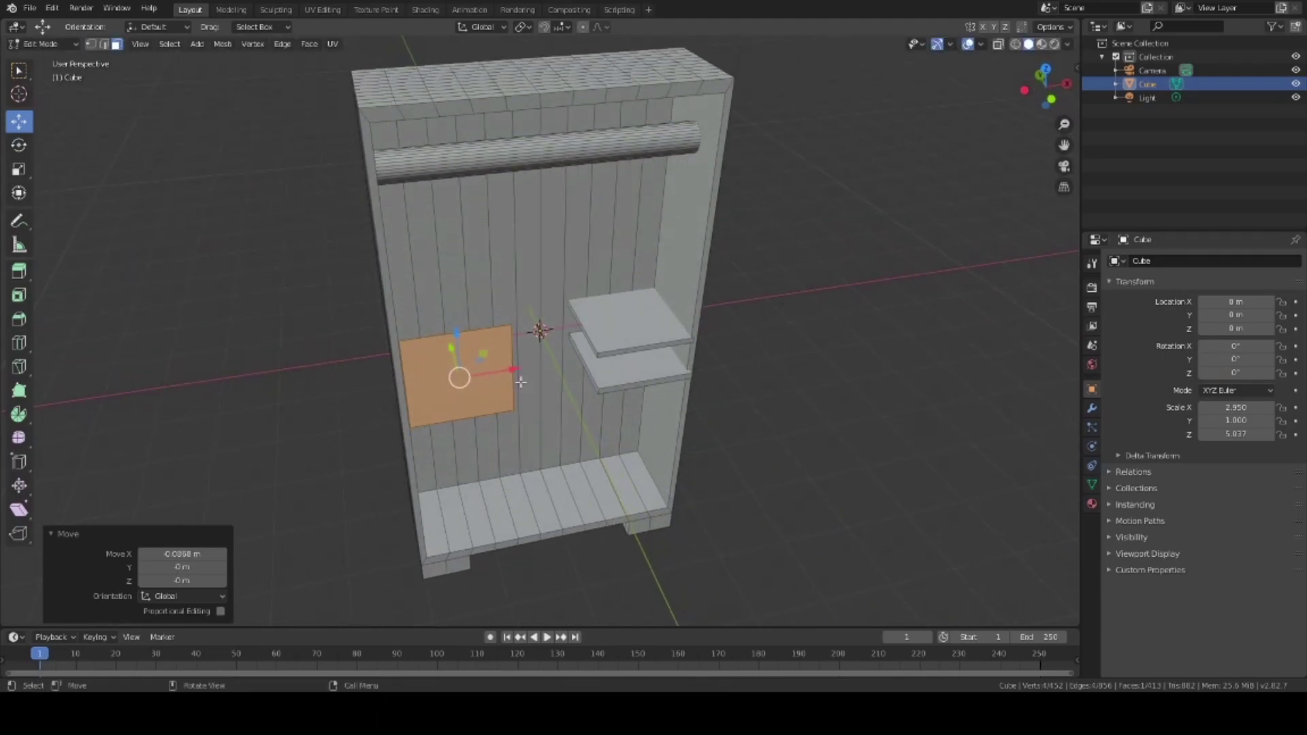
Stretch the plane along Z to full door height, 4.854.
key(KP_1)
key(s)
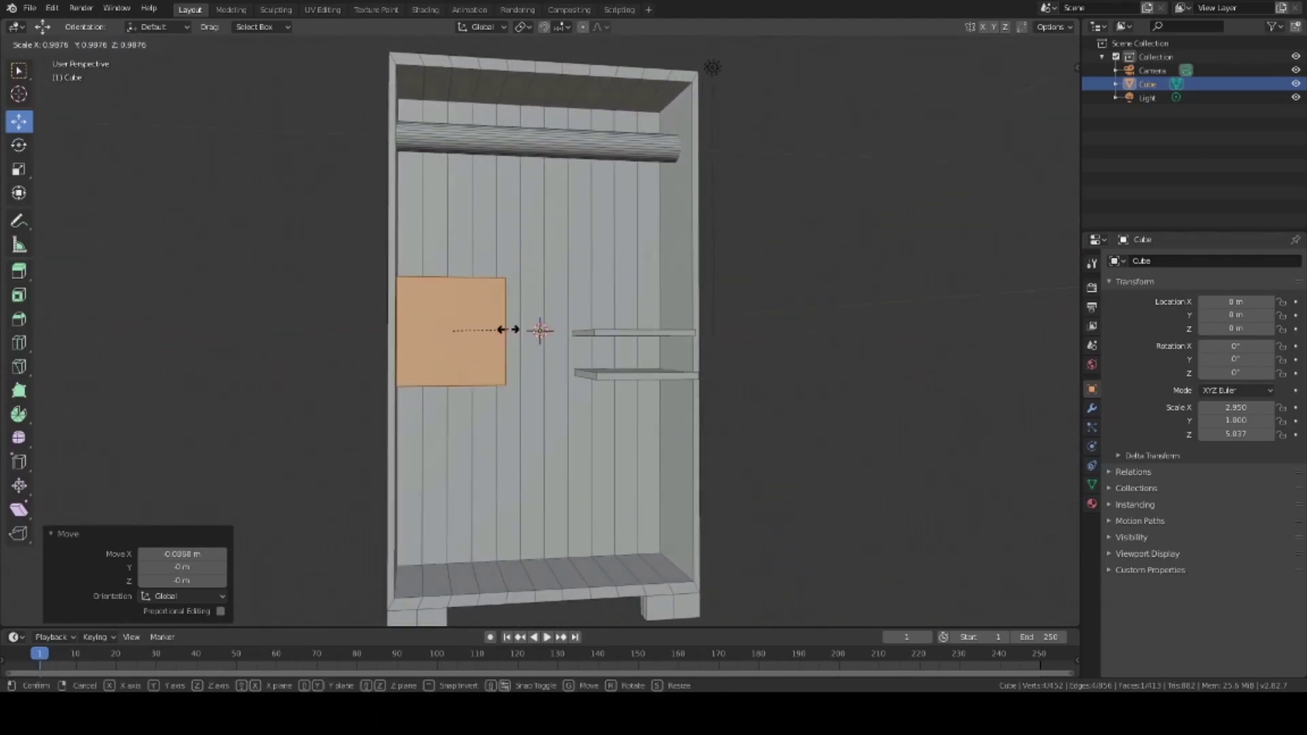
click(500, 300)
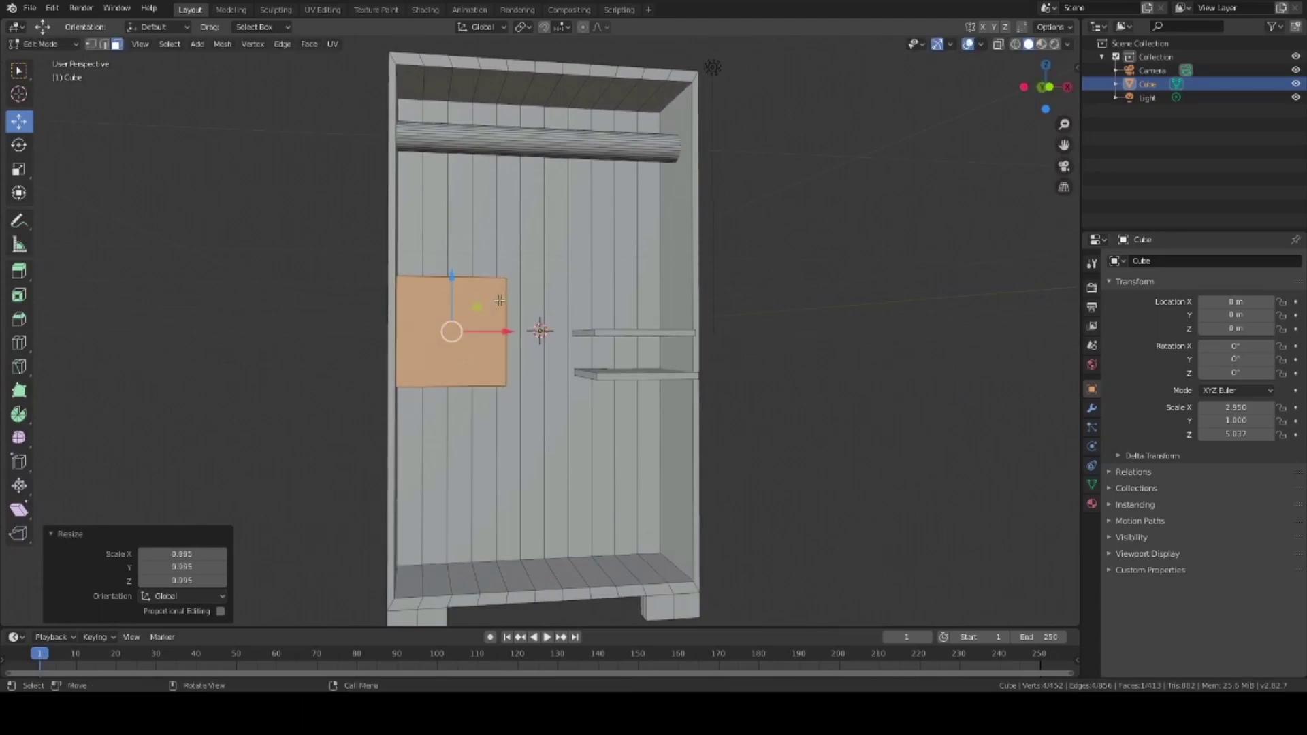
click(500, 301)
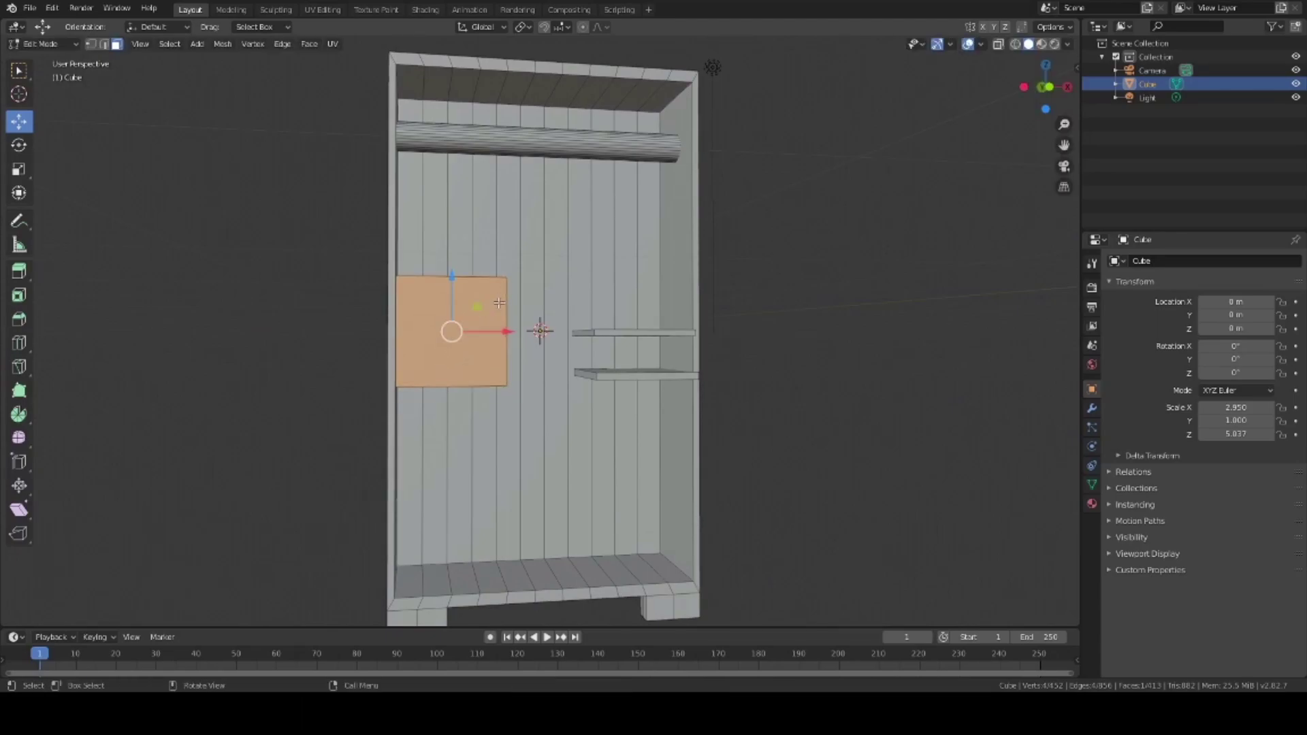
key(s)
key(z)
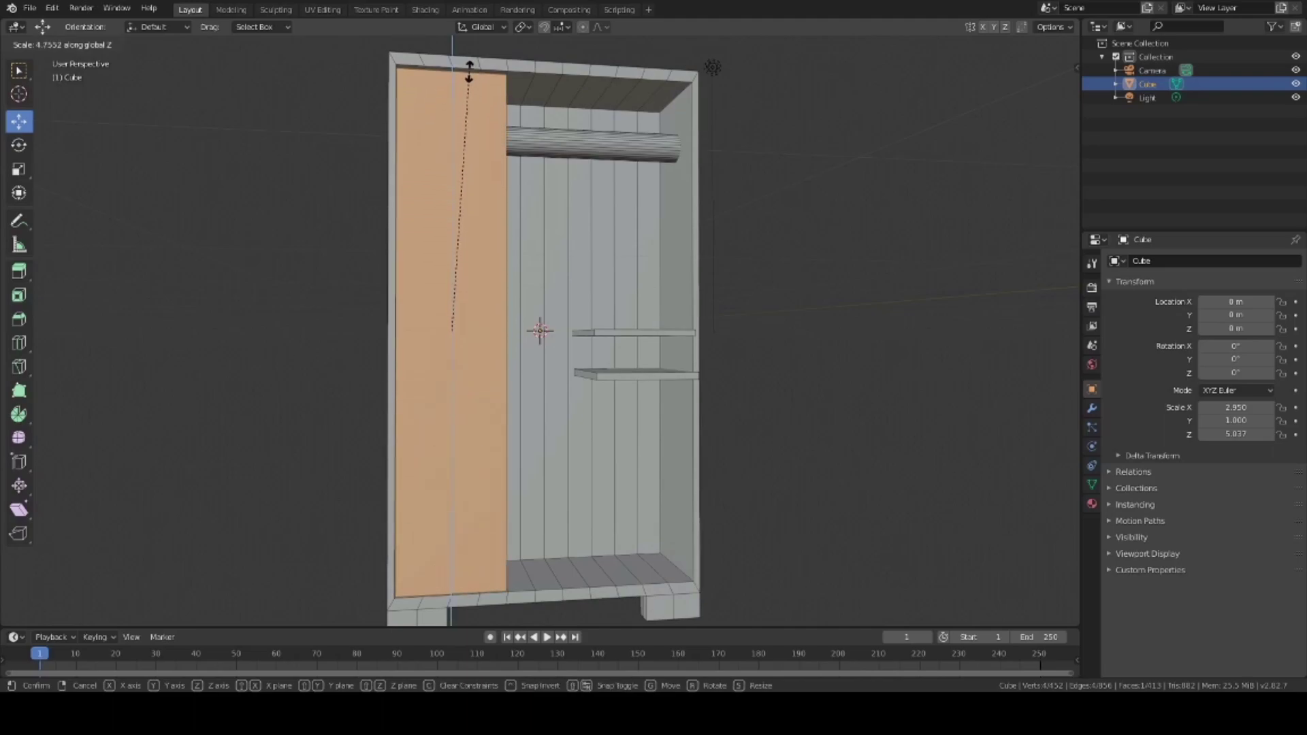
click(468, 66)
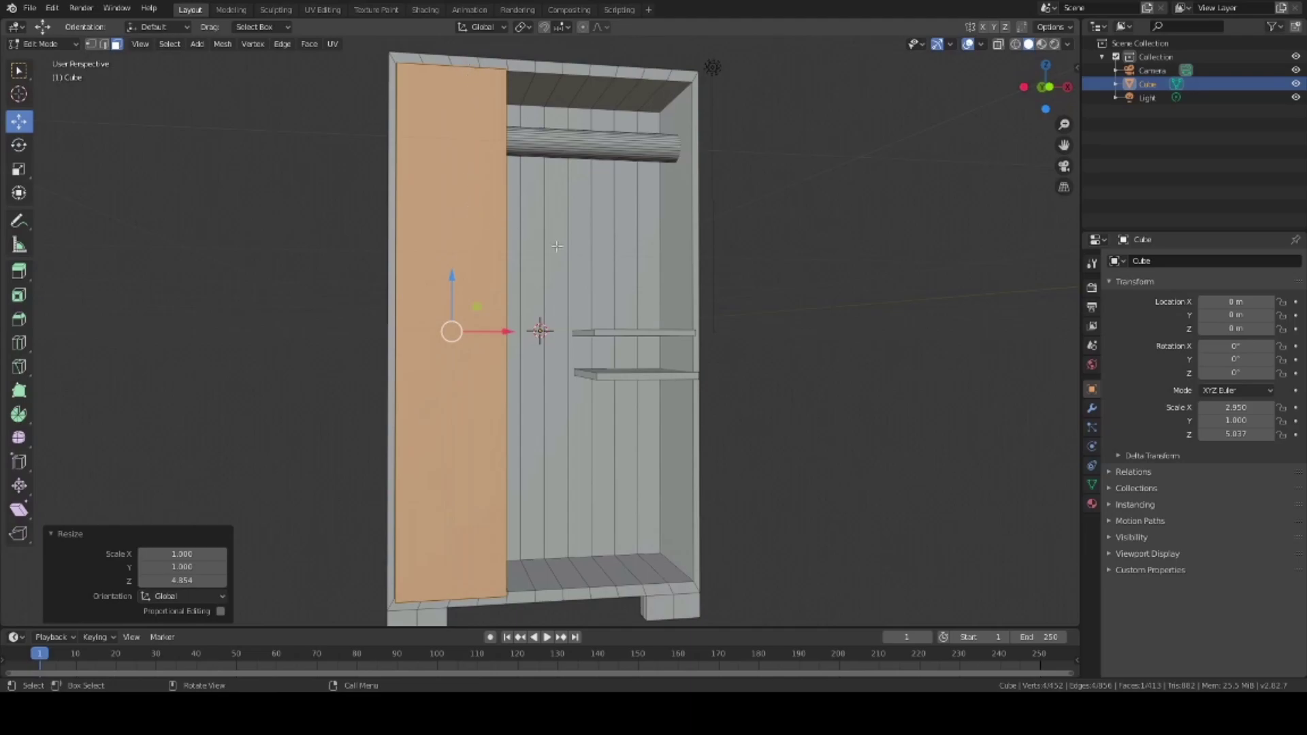
mouse_move(562, 249)
middle_down()
mouse_move(514, 295)
mouse_move(572, 278)
mouse_move(569, 253)
middle_up()
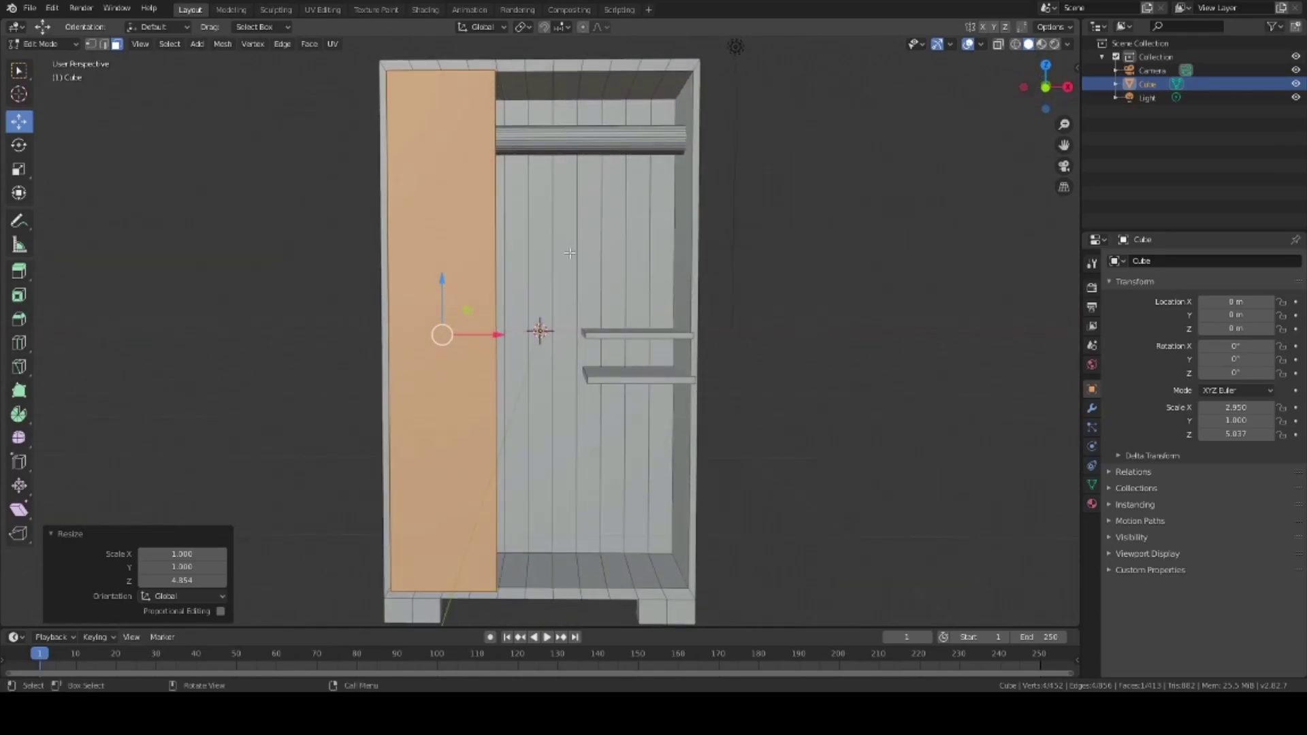
Widen the panel to 1.395 along X and shift it 0.388 m right.
key(s)
key(x)
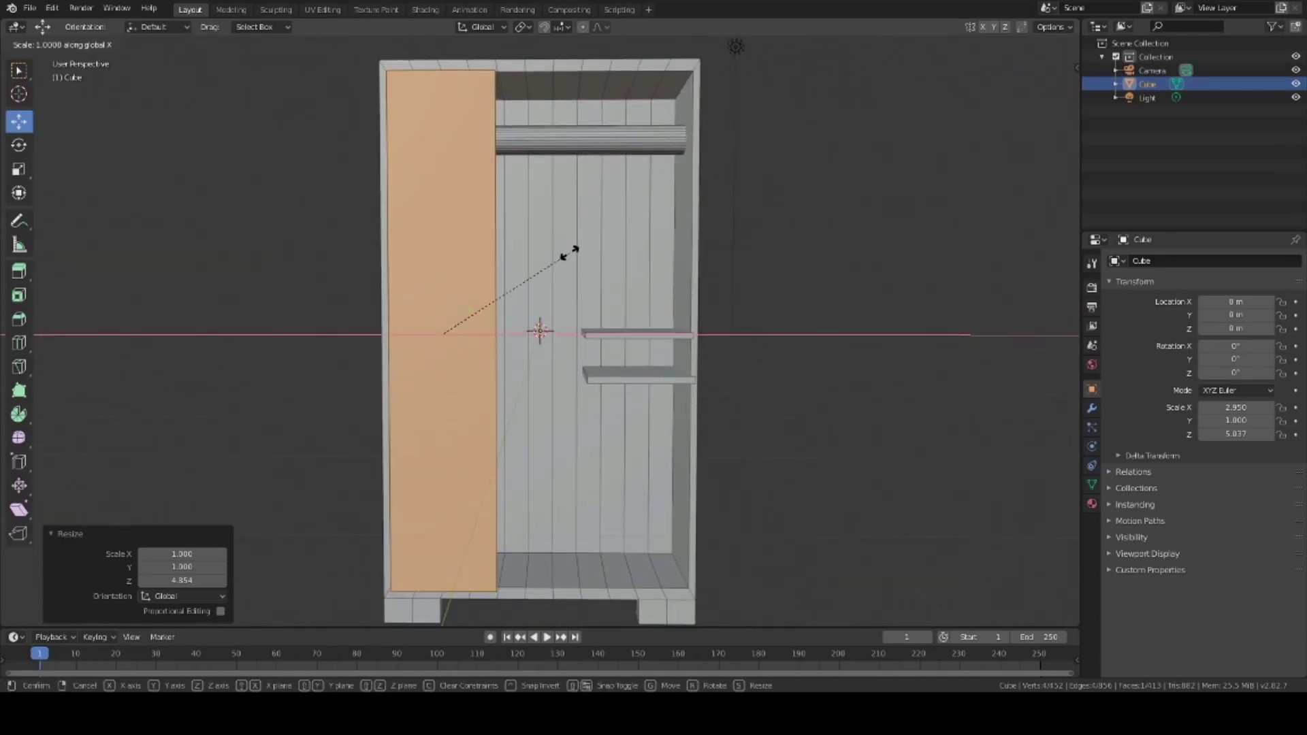
click(639, 259)
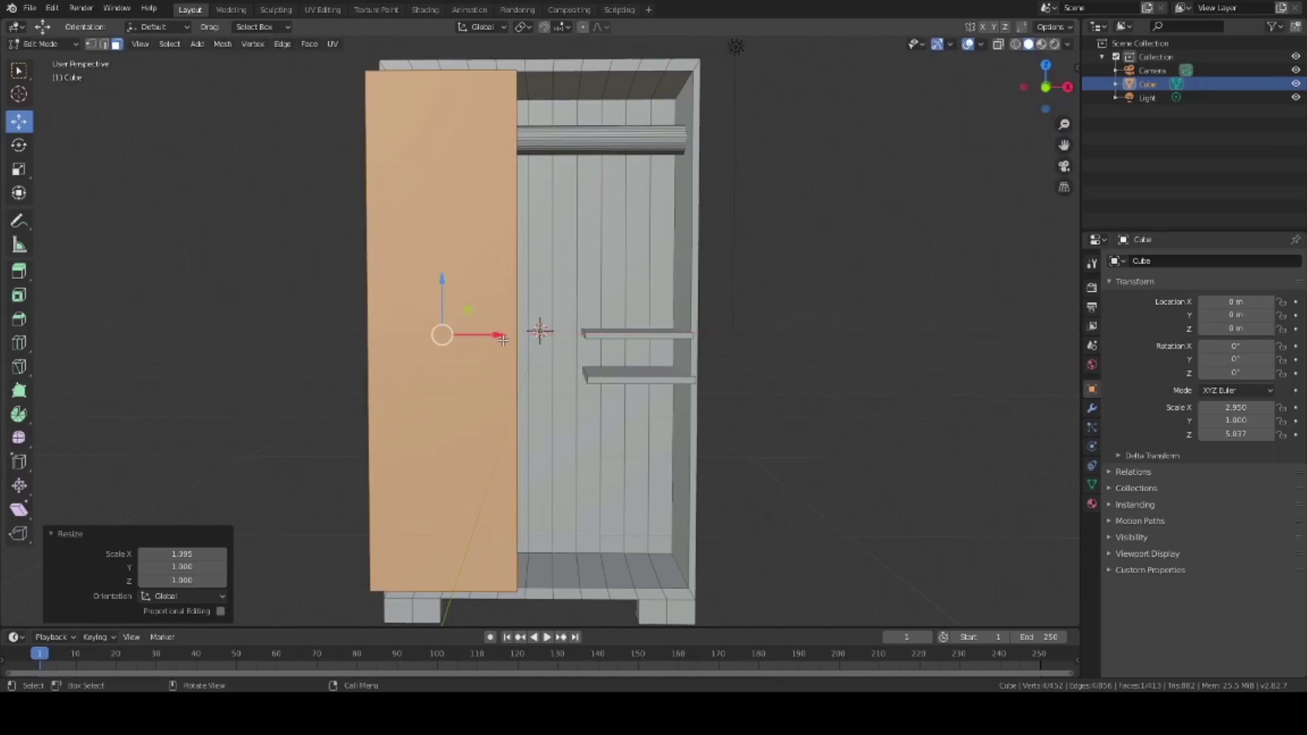
drag(502, 334, 521, 335)
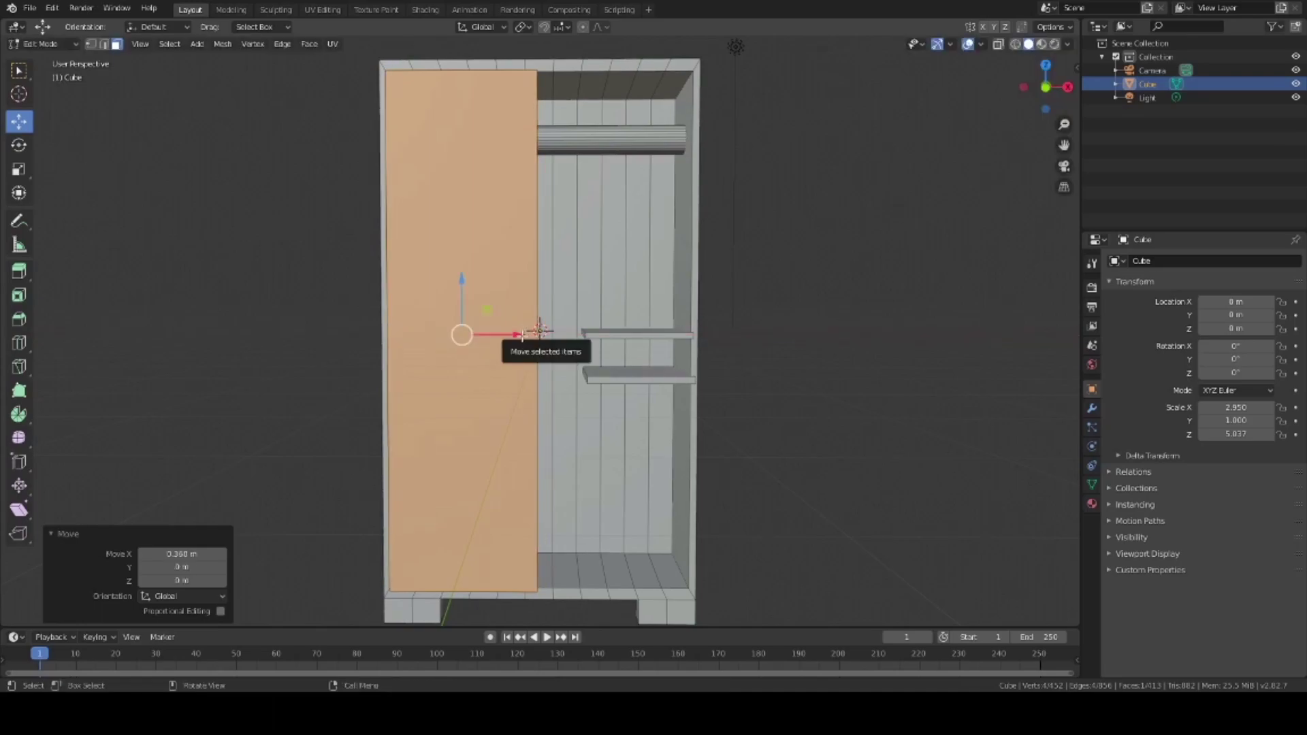
Duplicate the door panel and place the copy over the right half.
key(g)
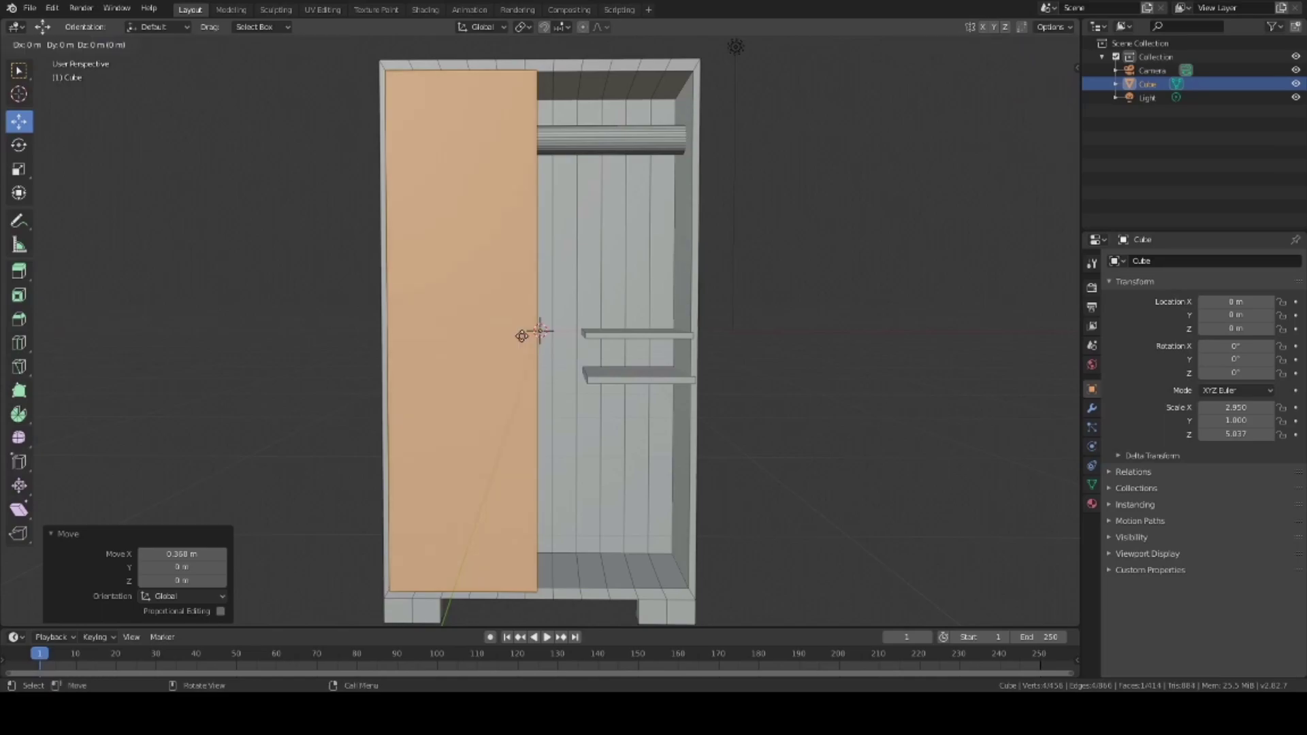
click(678, 335)
middle_drag(678, 335, 679, 404)
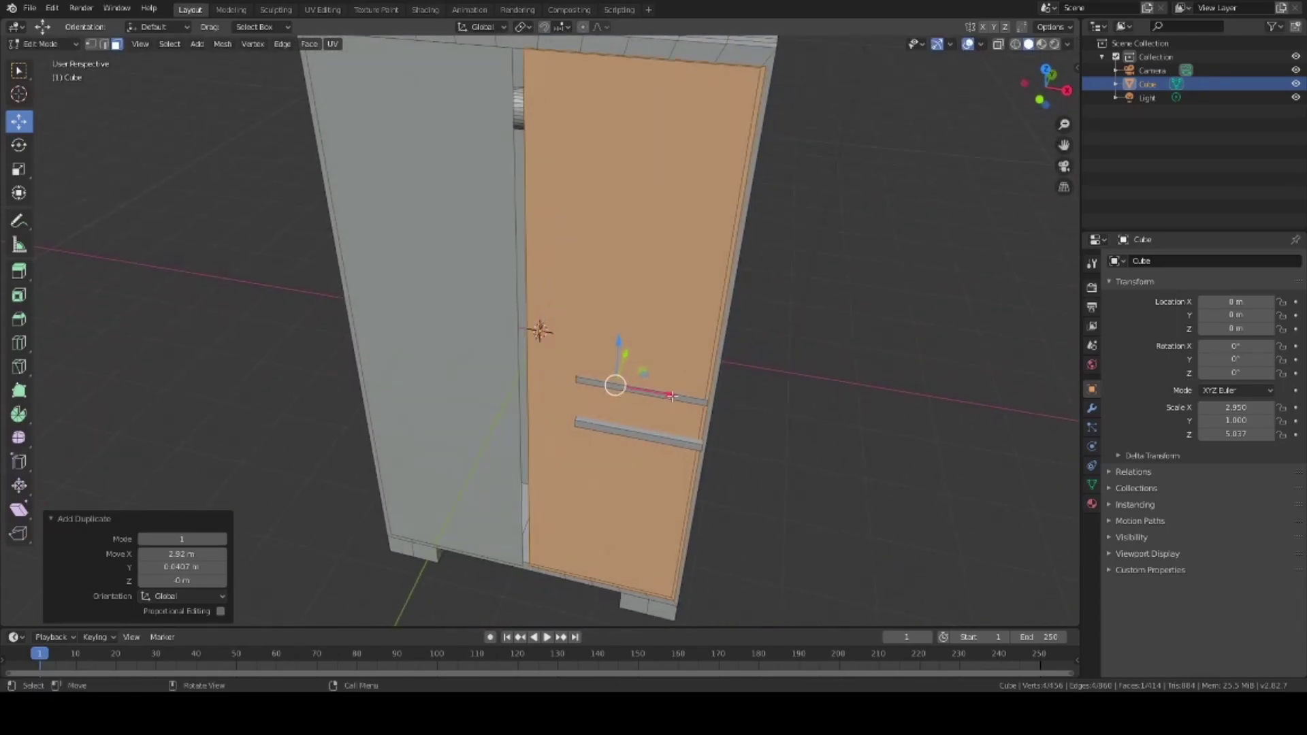
key(g)
key(x)
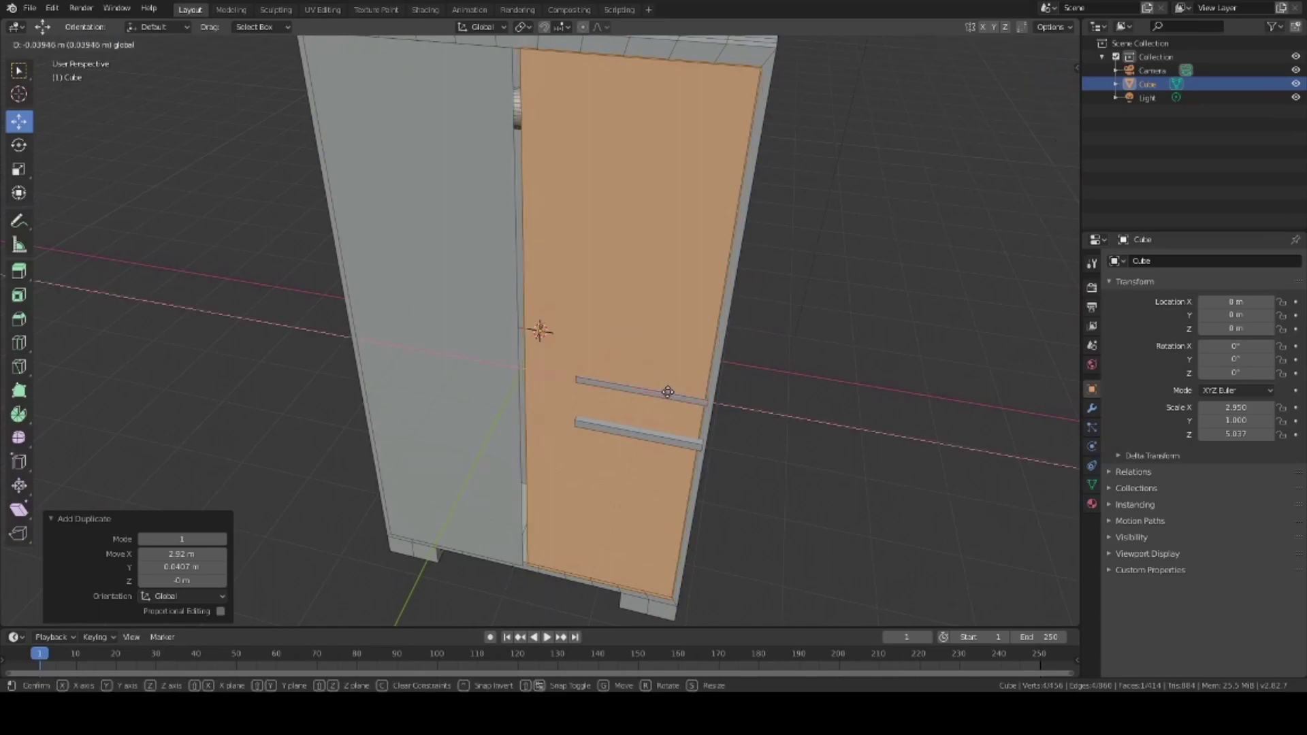
click(668, 392)
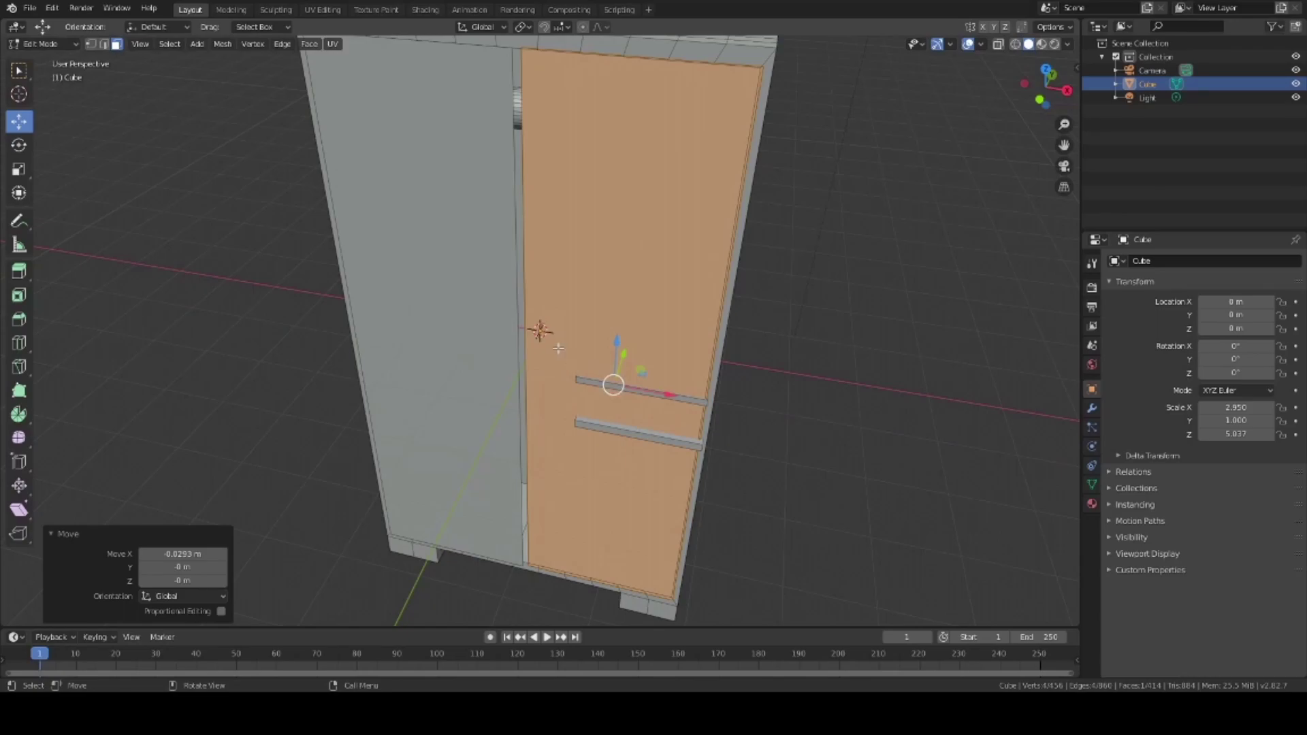
Widen the right door 1.031 along X and shift it slightly left into line.
key(s)
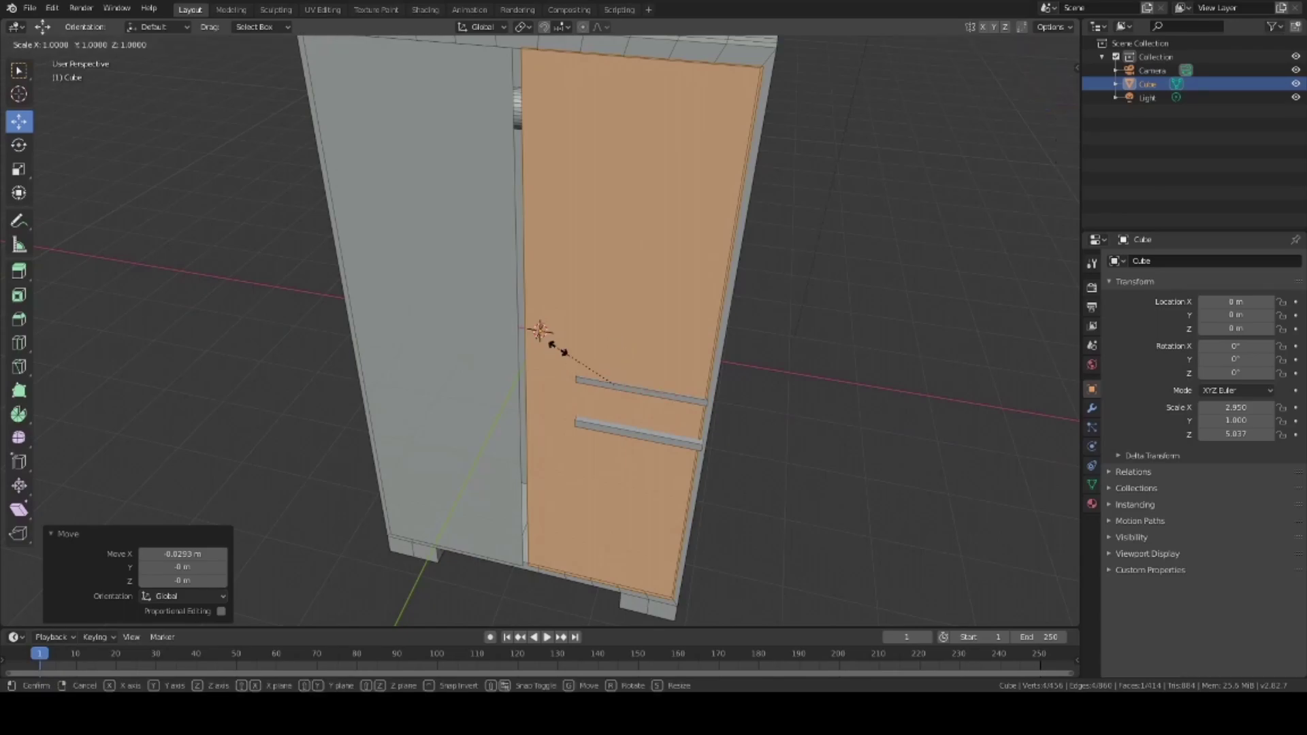
key(x)
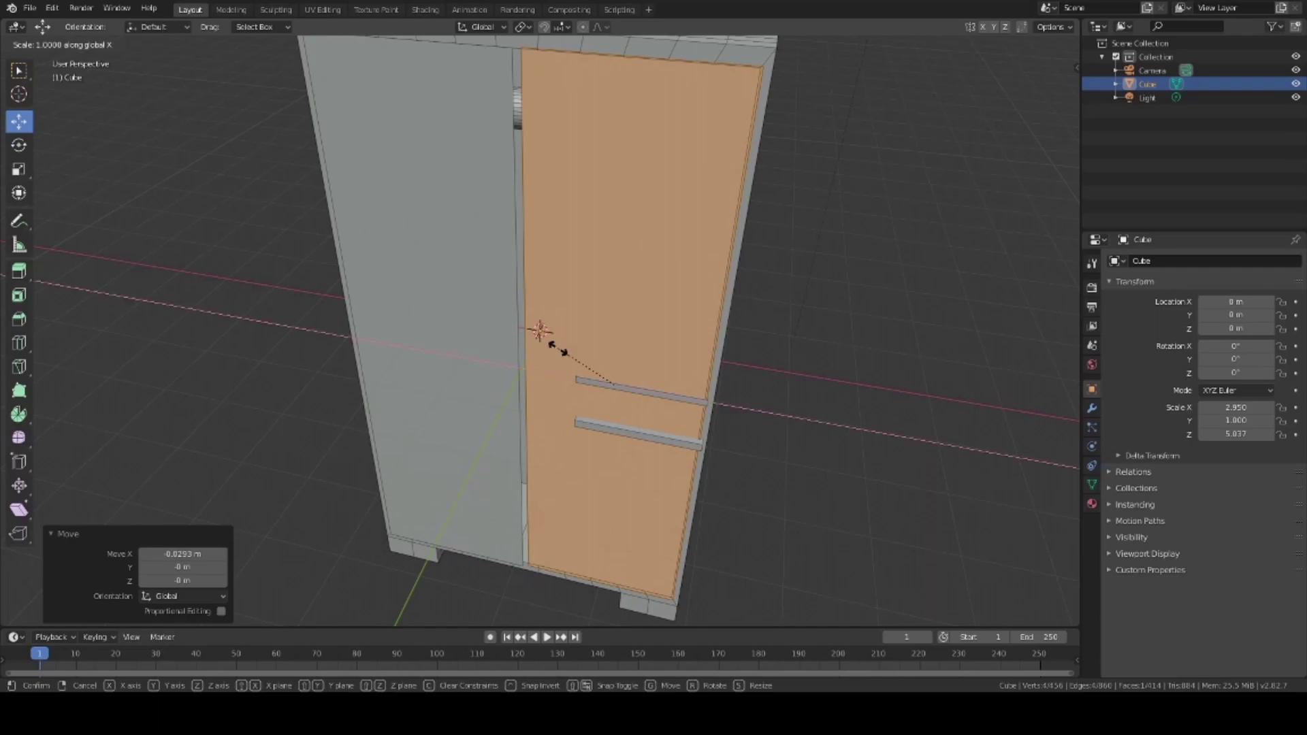
click(556, 348)
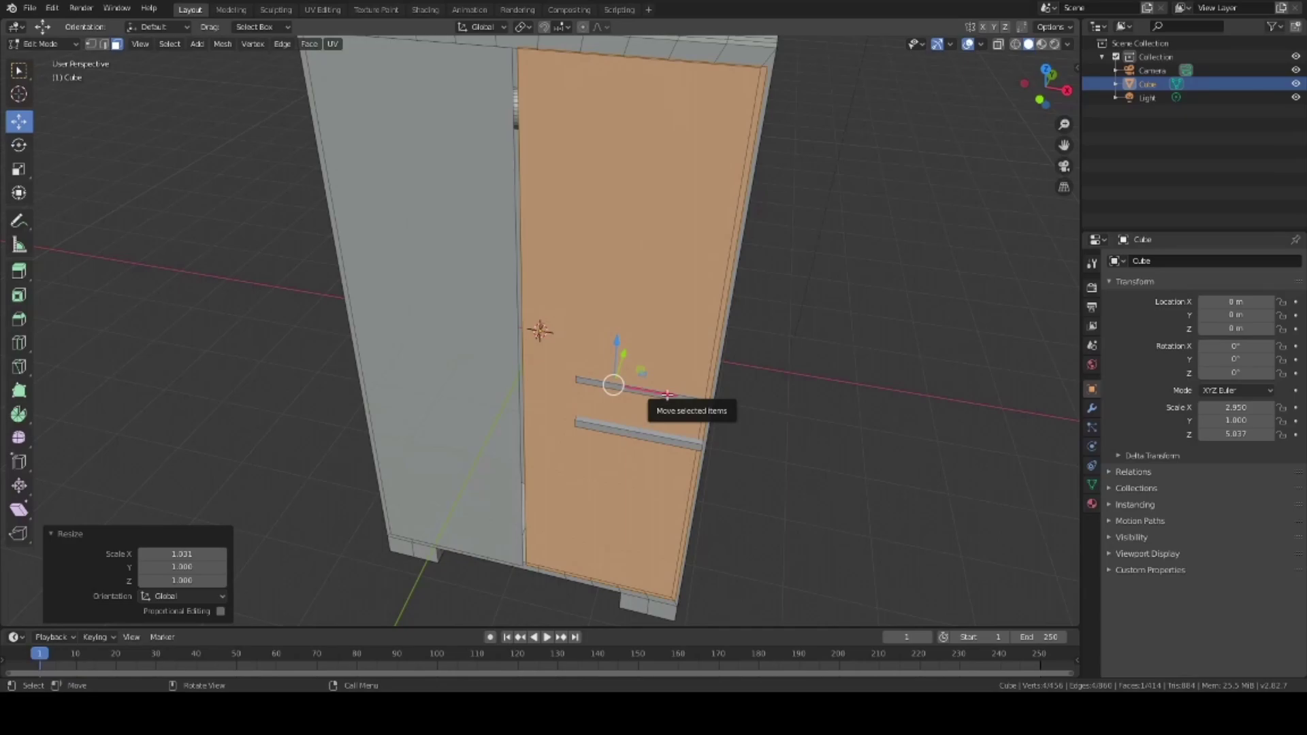
drag(667, 395, 660, 394)
middle_drag(610, 382, 599, 313)
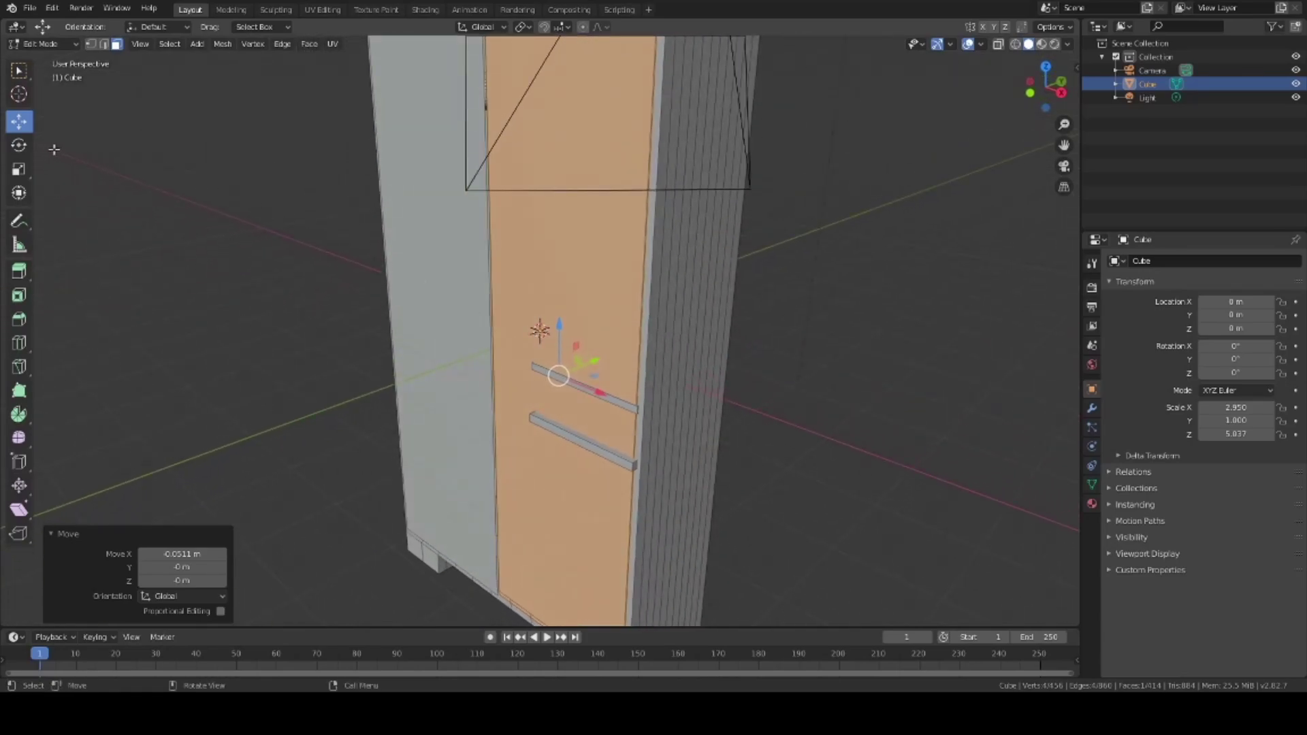
key(r)
click(447, 327)
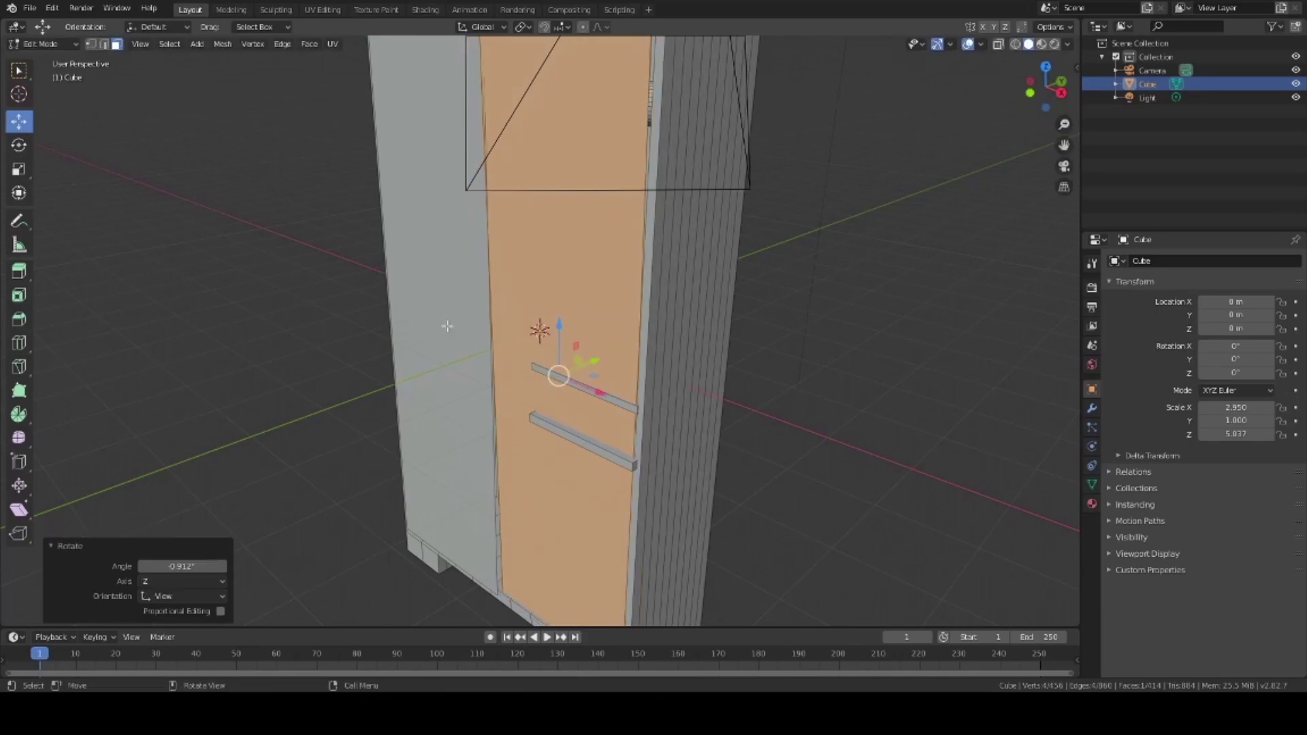
key(ctrl+z)
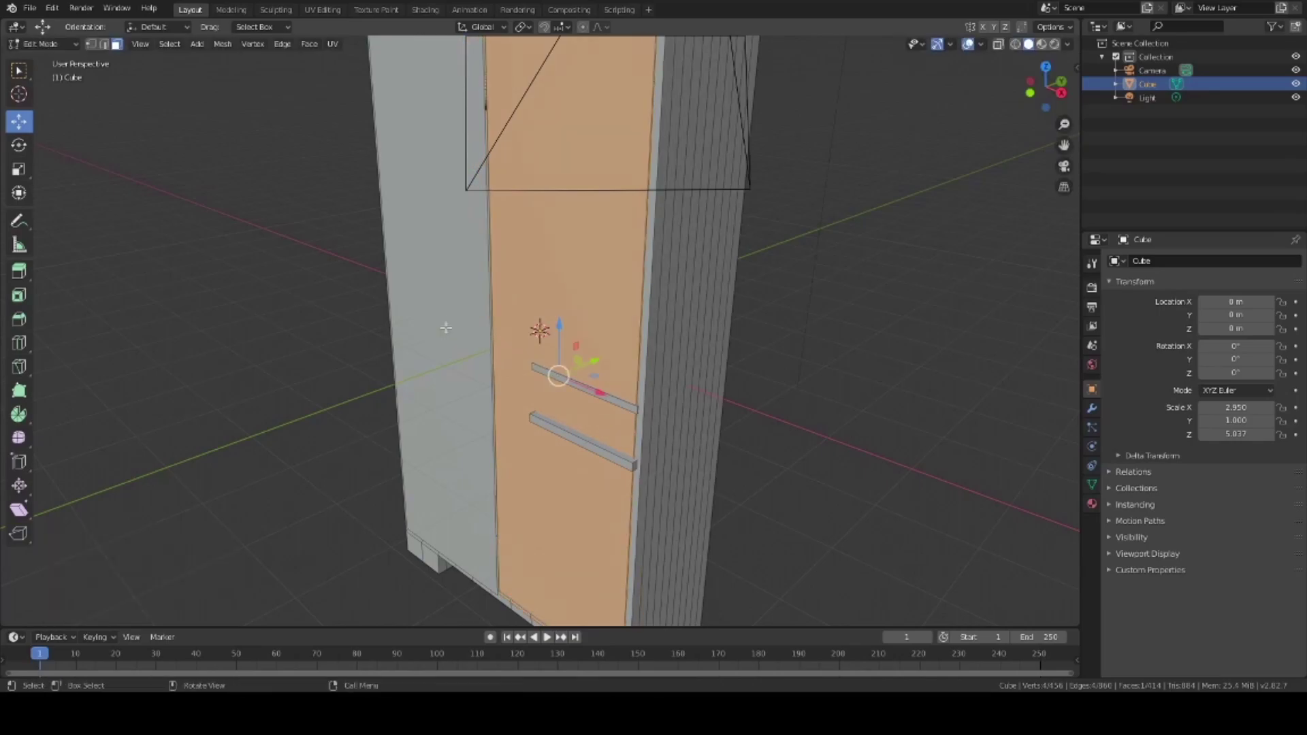
key(r)
key(x)
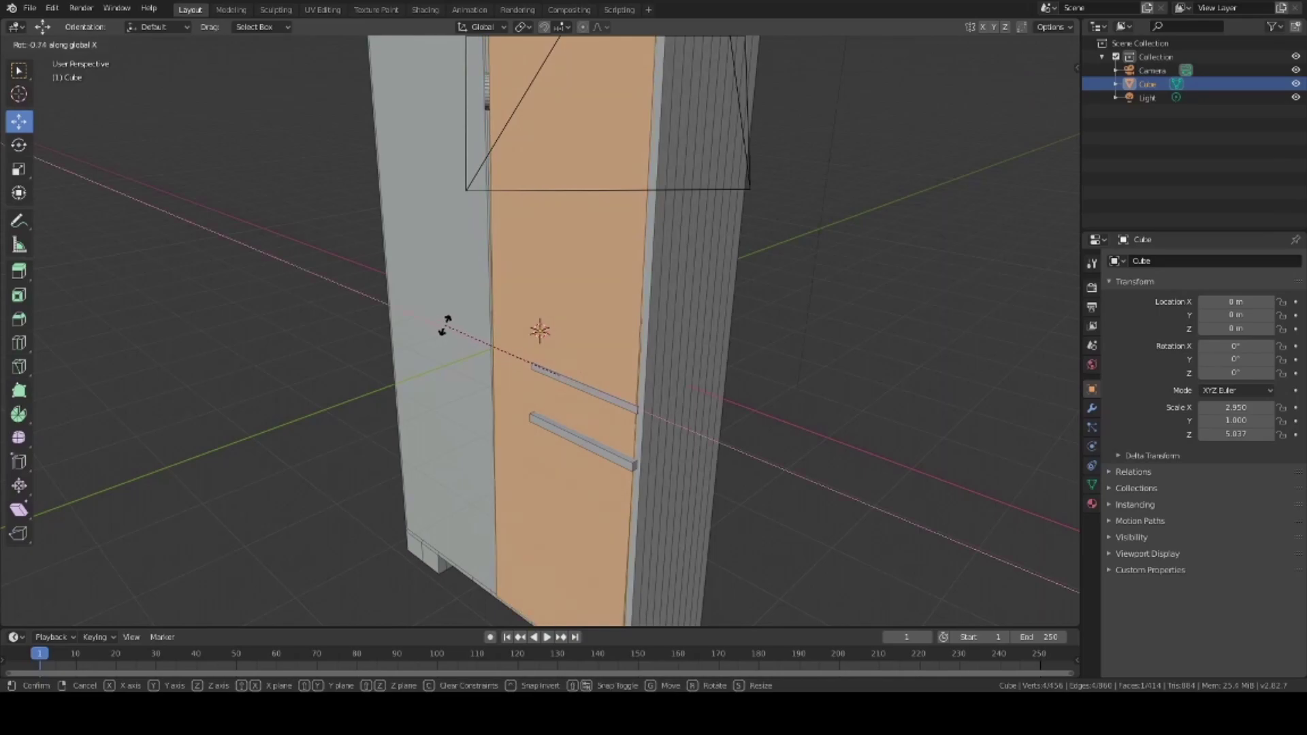
click(443, 327)
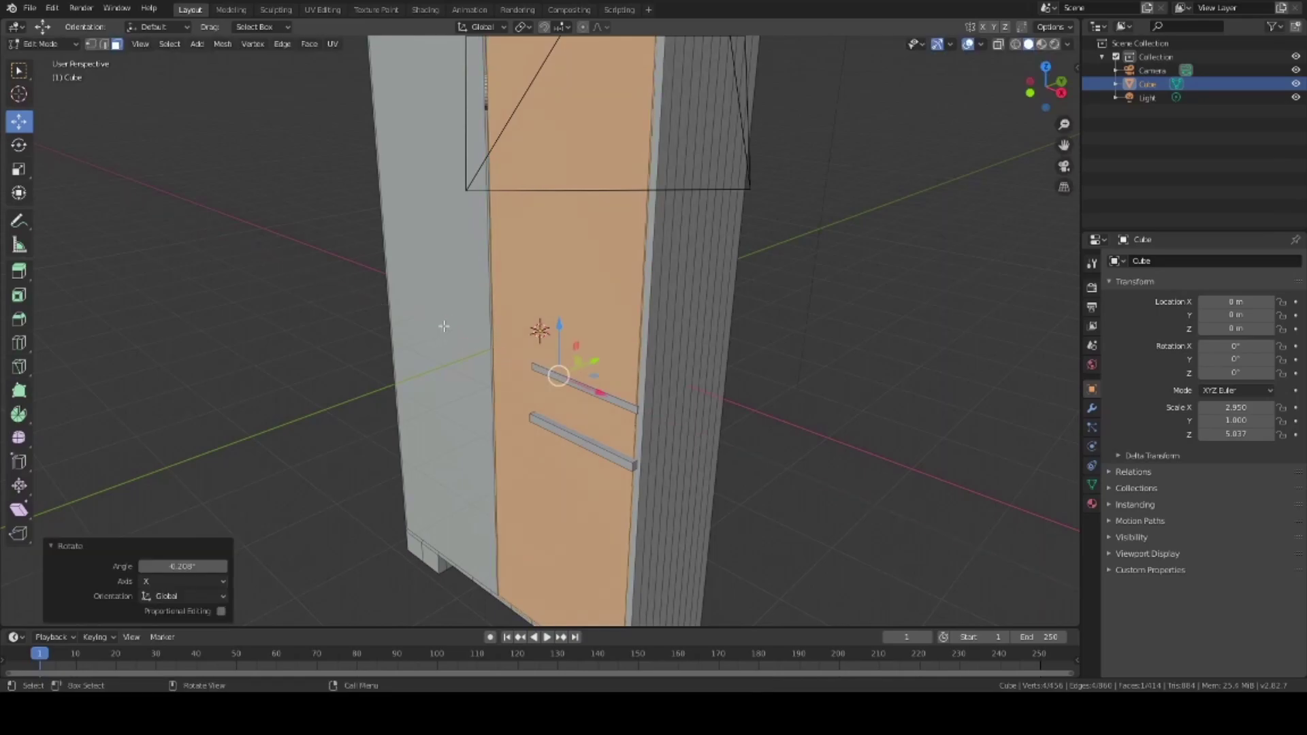
key(ctrl)
key(ctrl+z)
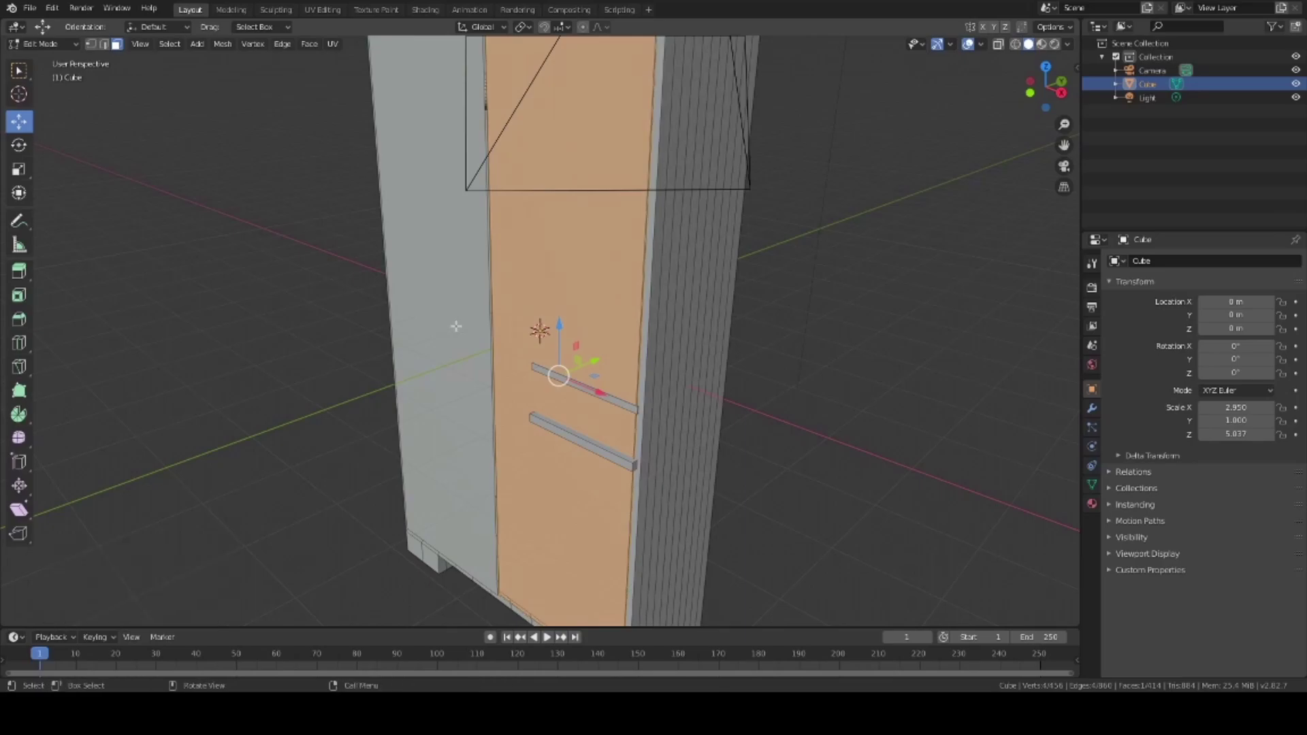
key(KP_1)
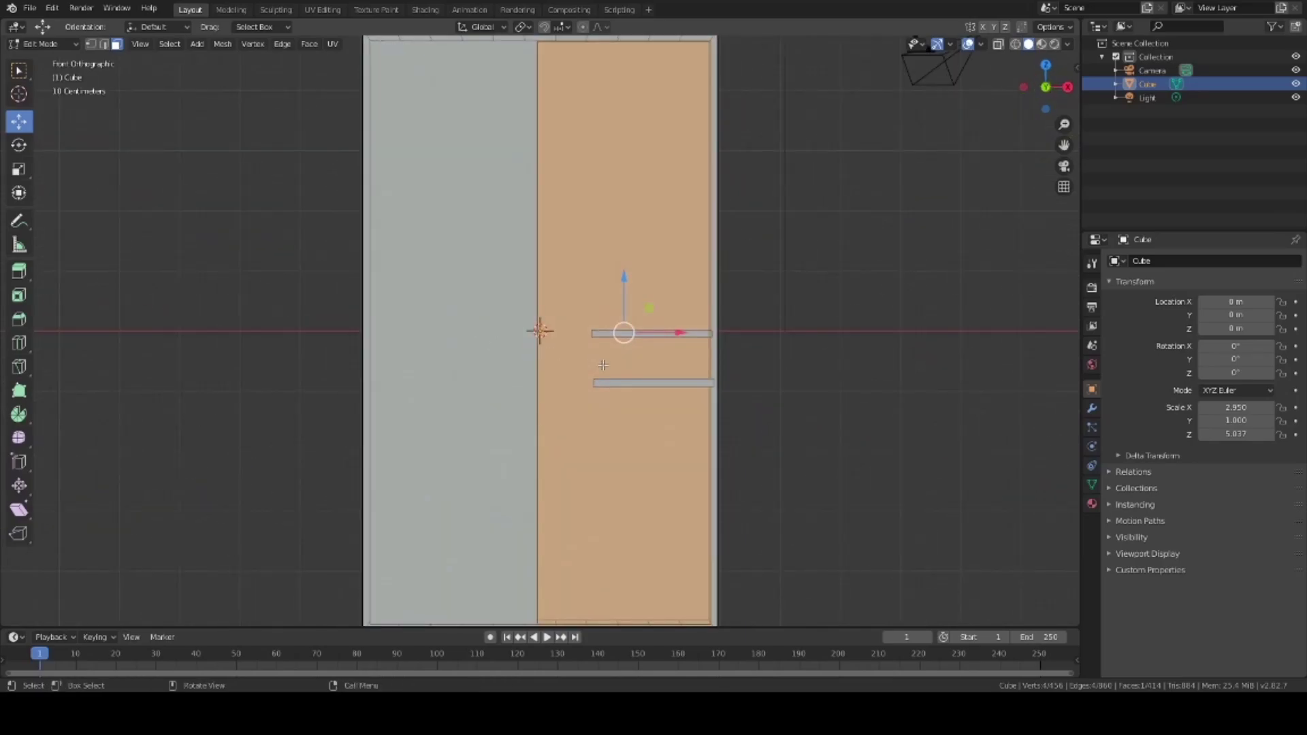
key(r)
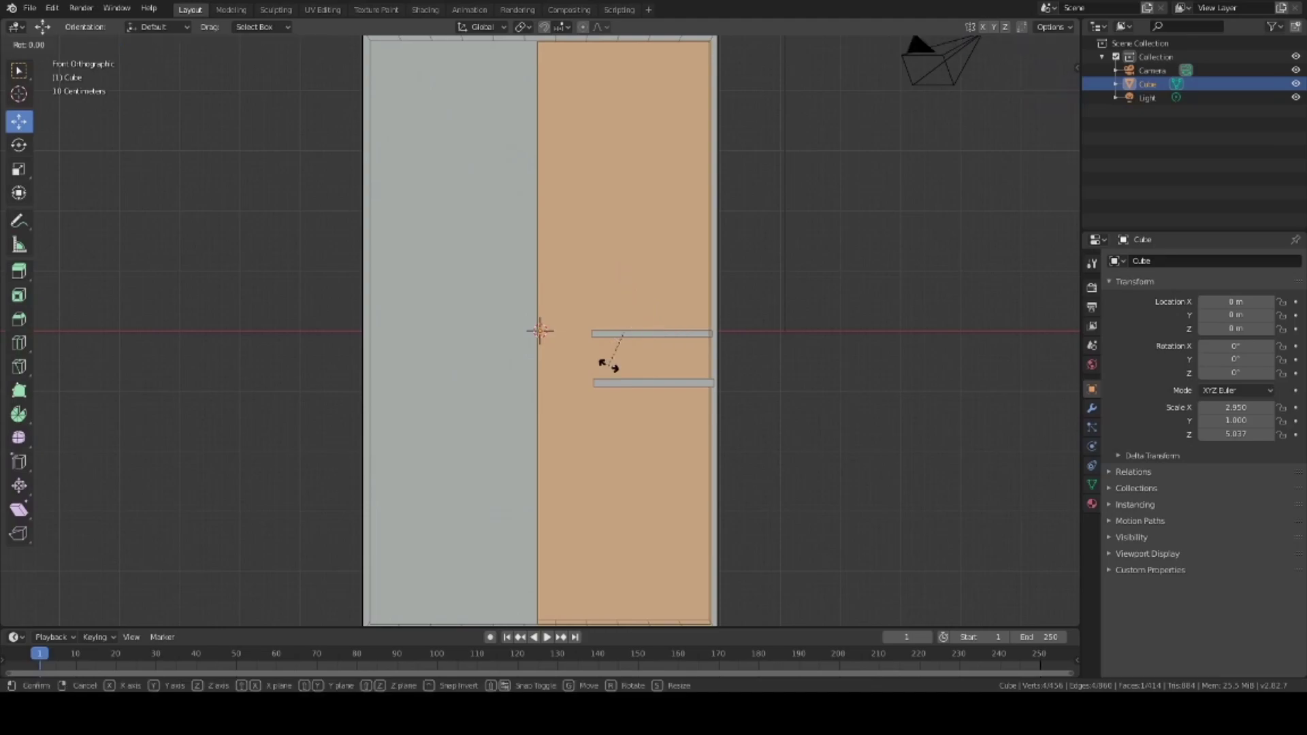
key(x)
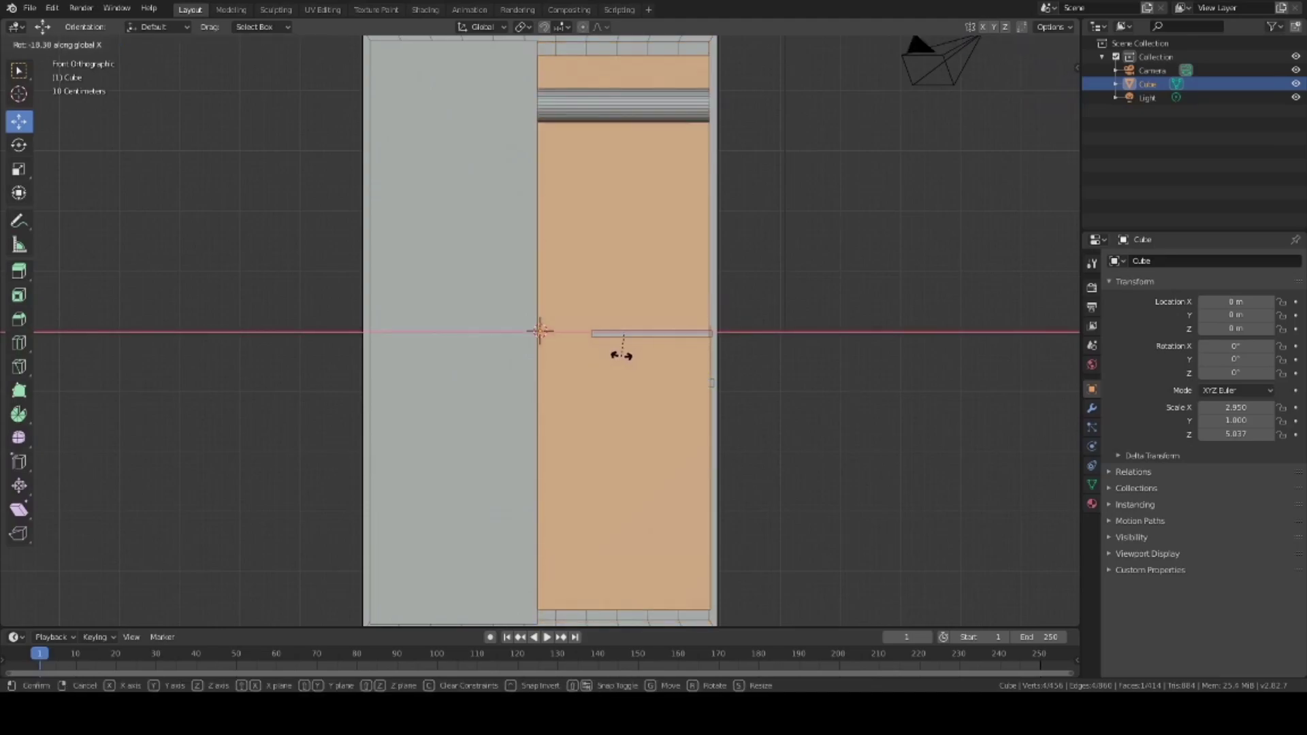
click(615, 360)
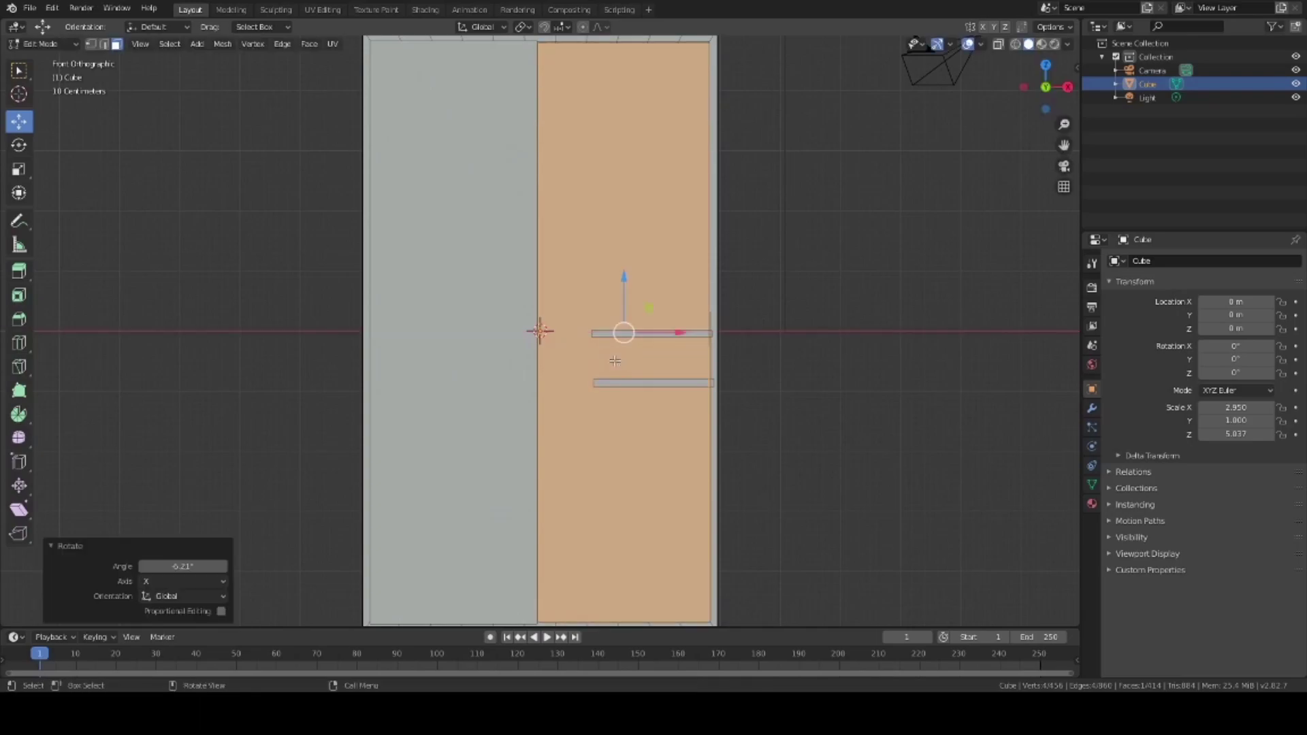
key(ctrl+z)
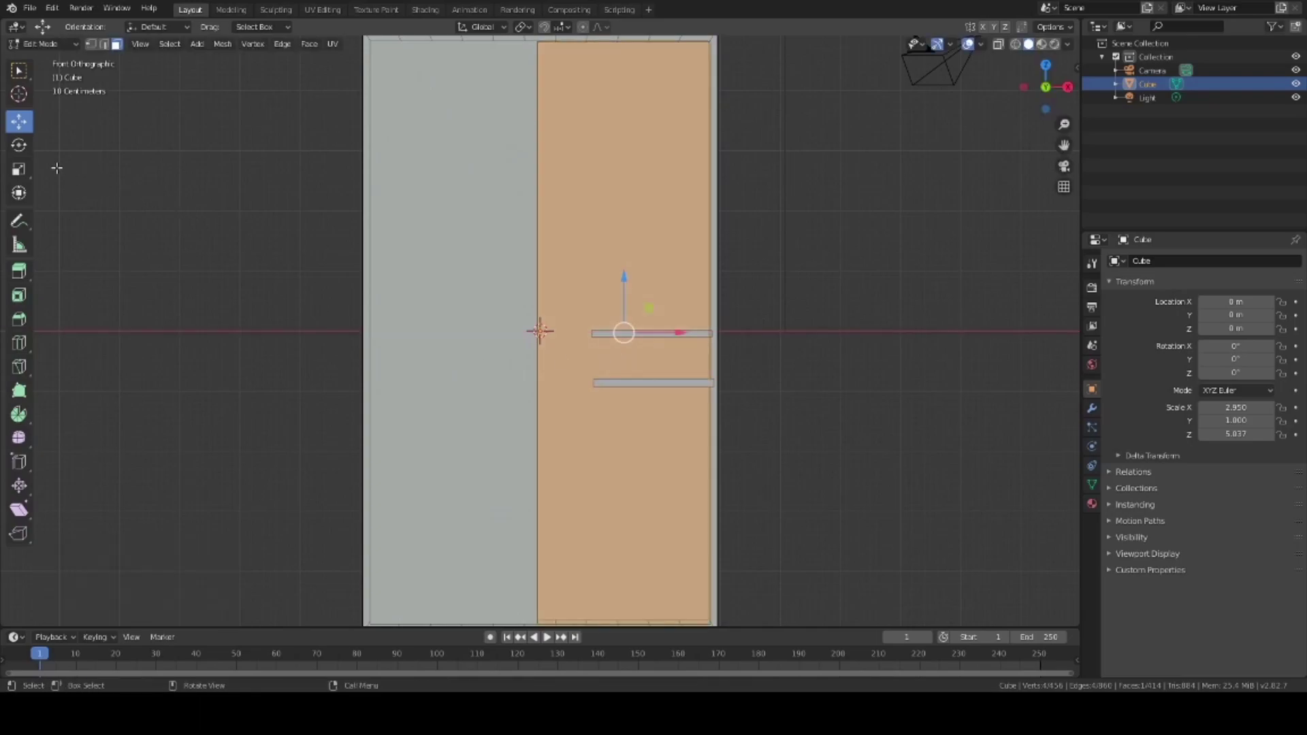
click(19, 145)
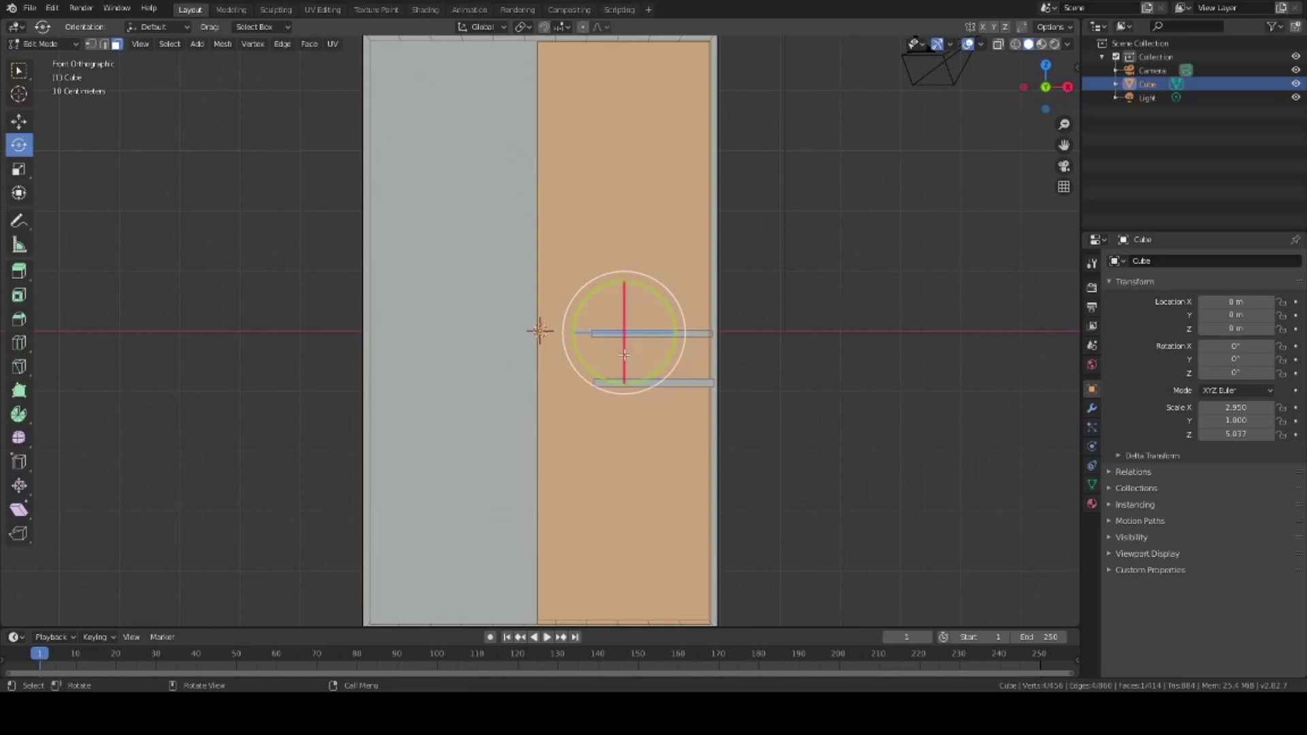
Swing the right door open about Z and slide it along Y.
drag(583, 332, 594, 334)
middle_drag(593, 334, 623, 348)
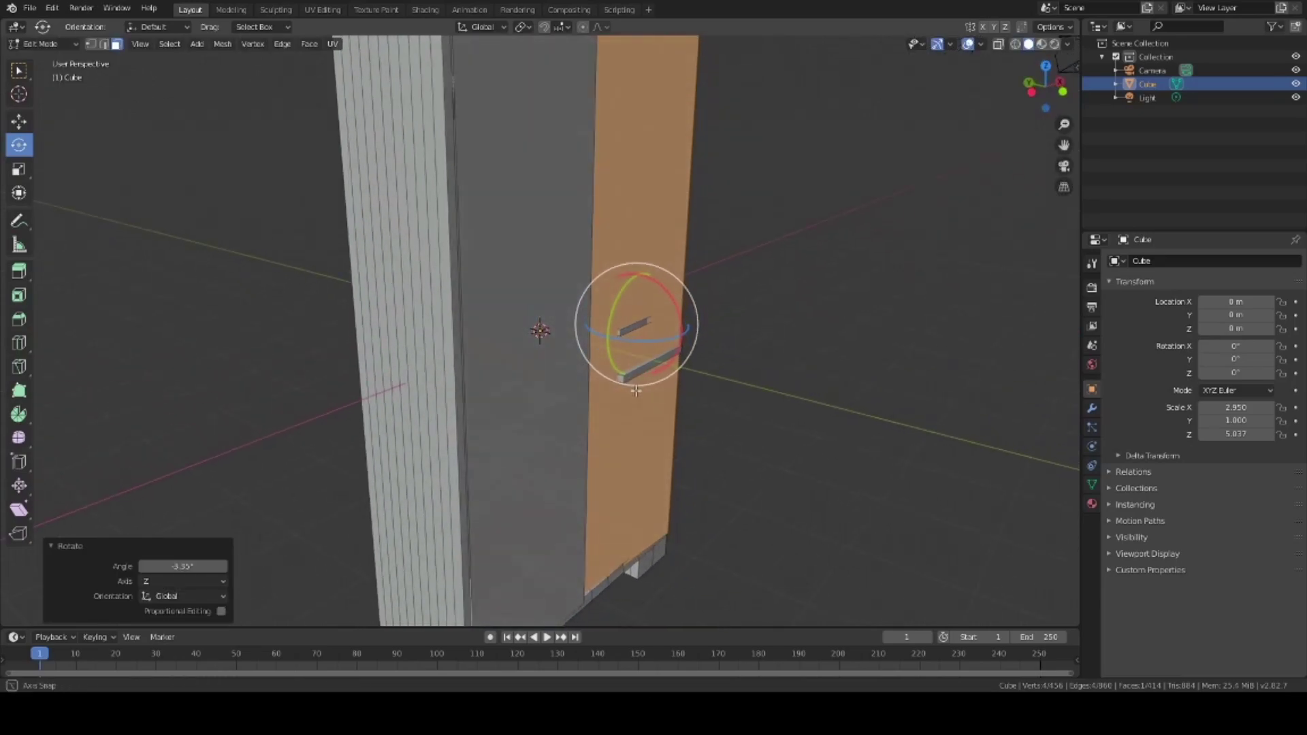
drag(626, 339, 635, 340)
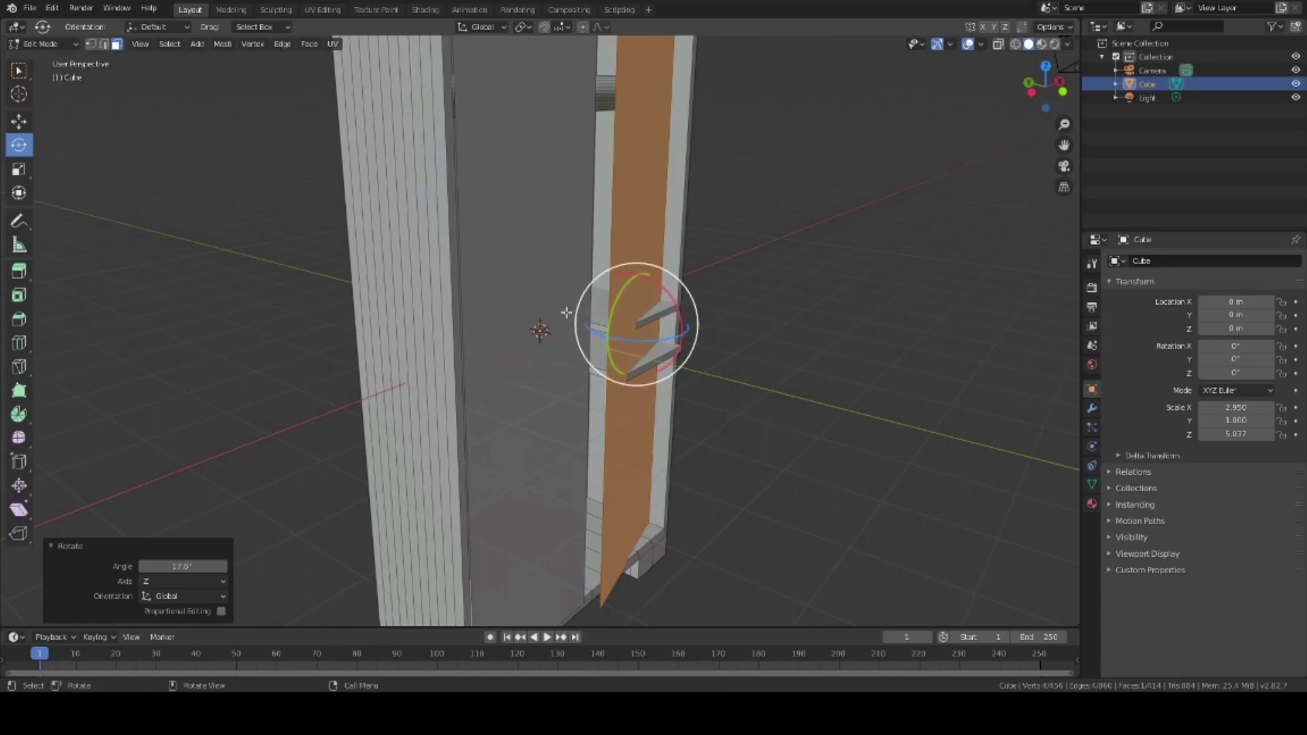
click(18, 121)
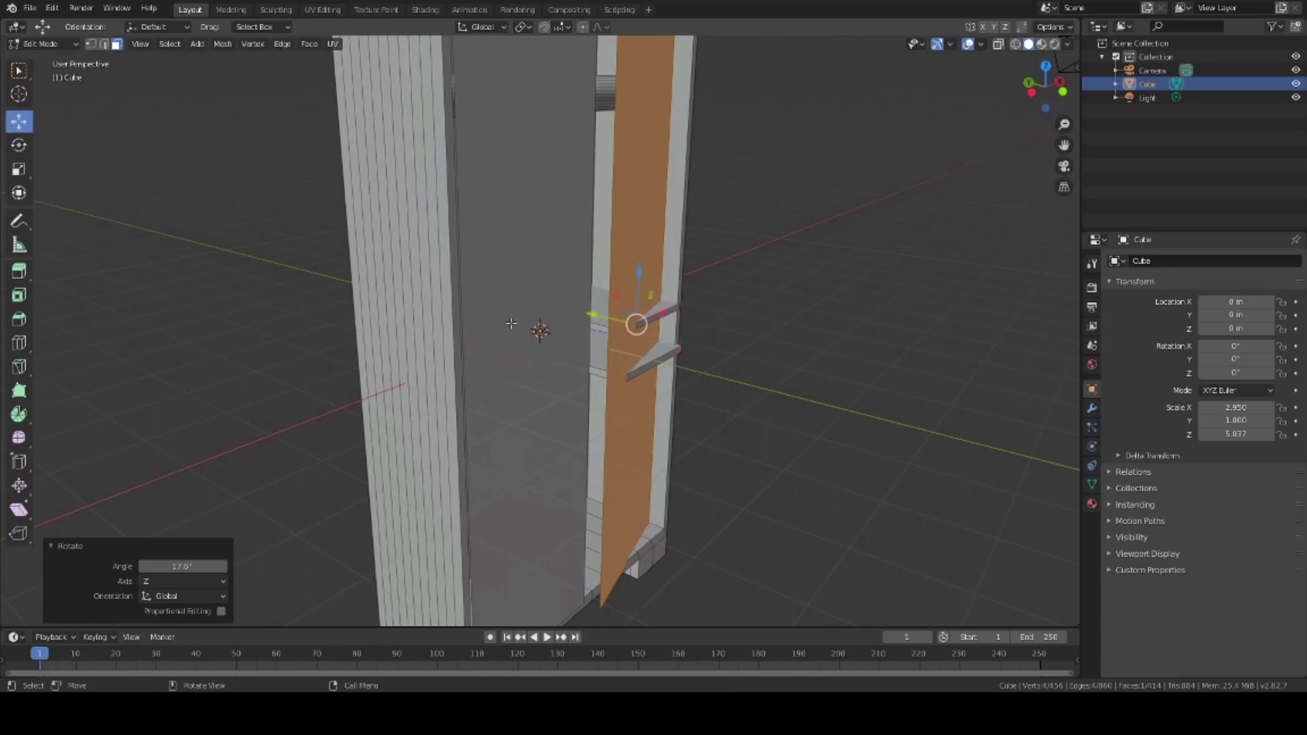
mouse_move(598, 316)
mouse_down()
mouse_move(590, 330)
mouse_move(612, 330)
mouse_up()
middle_drag(612, 329, 569, 379)
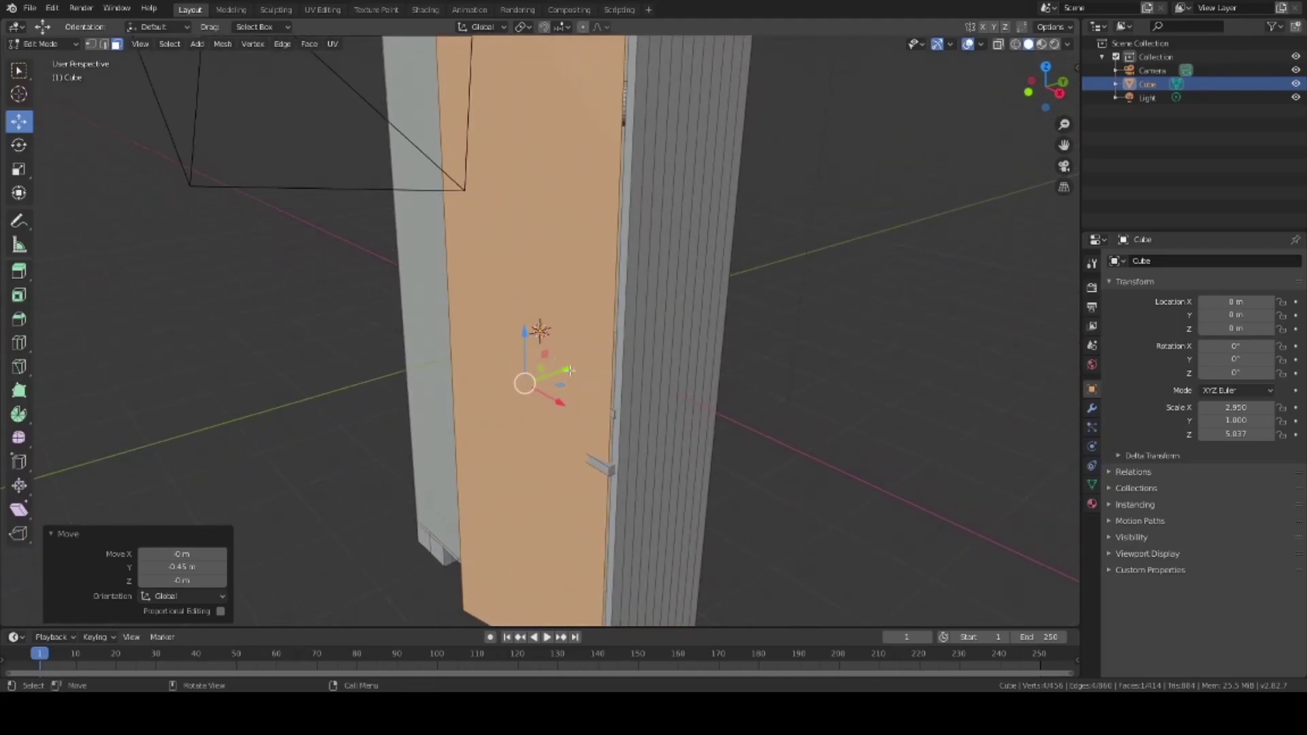
drag(569, 370, 567, 404)
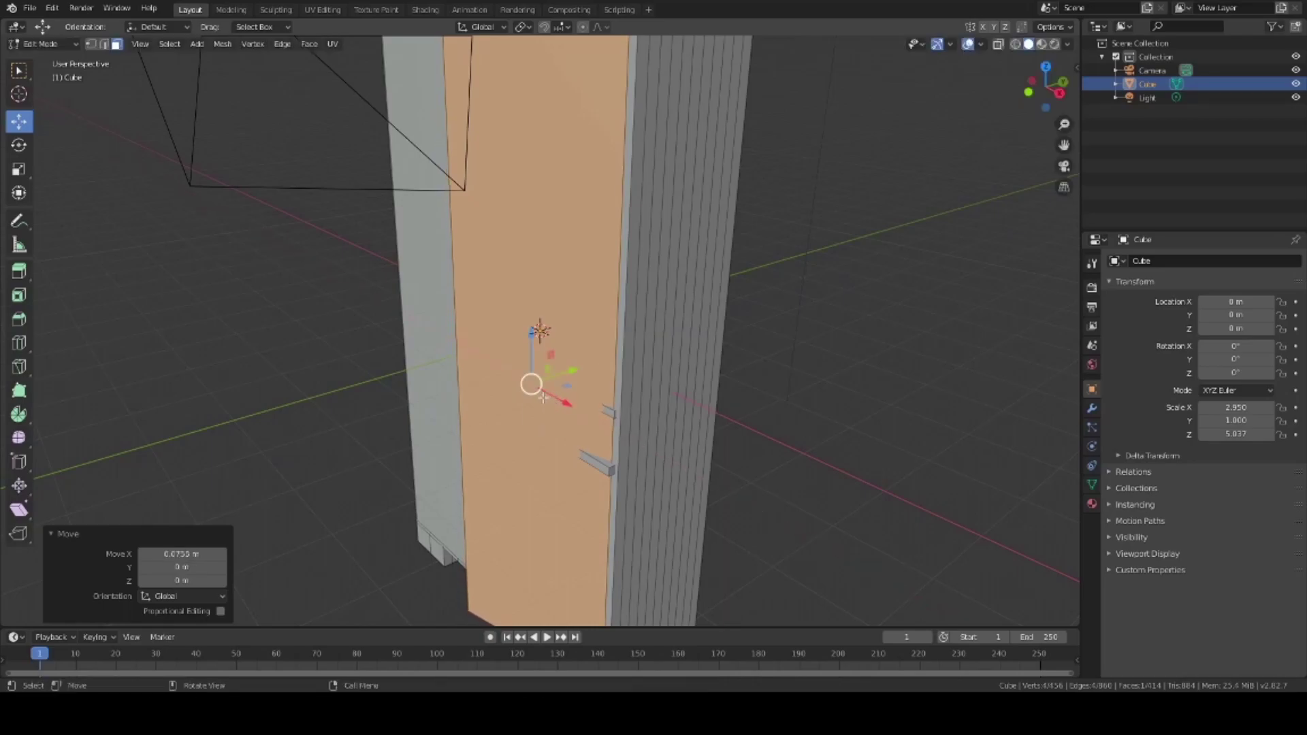
Fine-tune the door to a 5.22° Z rotation and -0.164 m along Y.
click(19, 145)
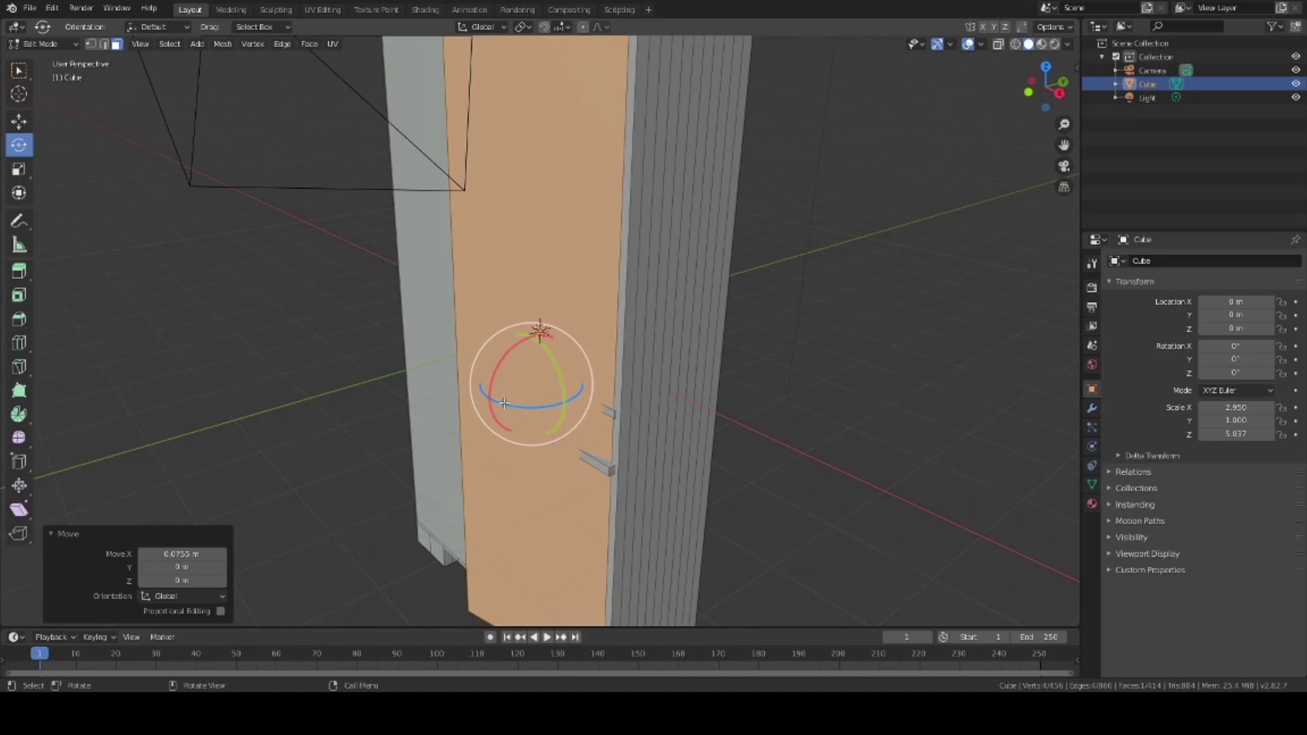
drag(504, 403, 509, 403)
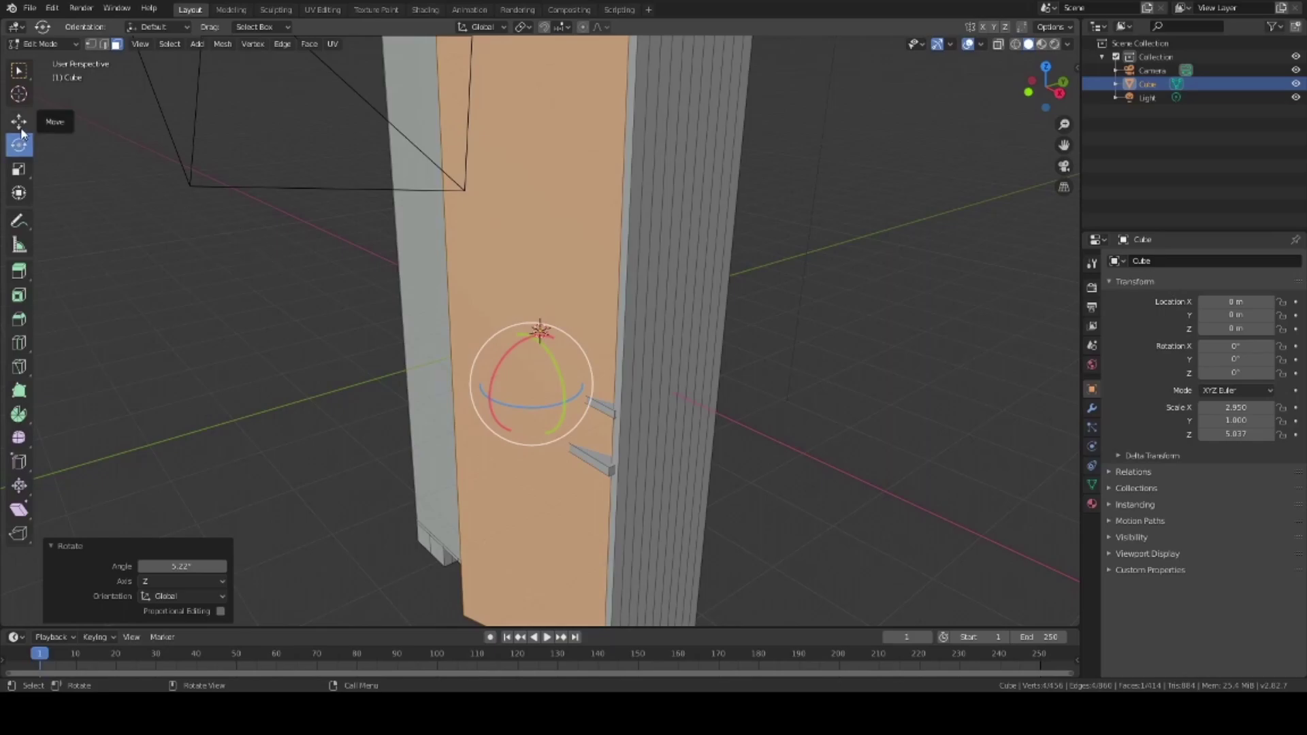
click(19, 121)
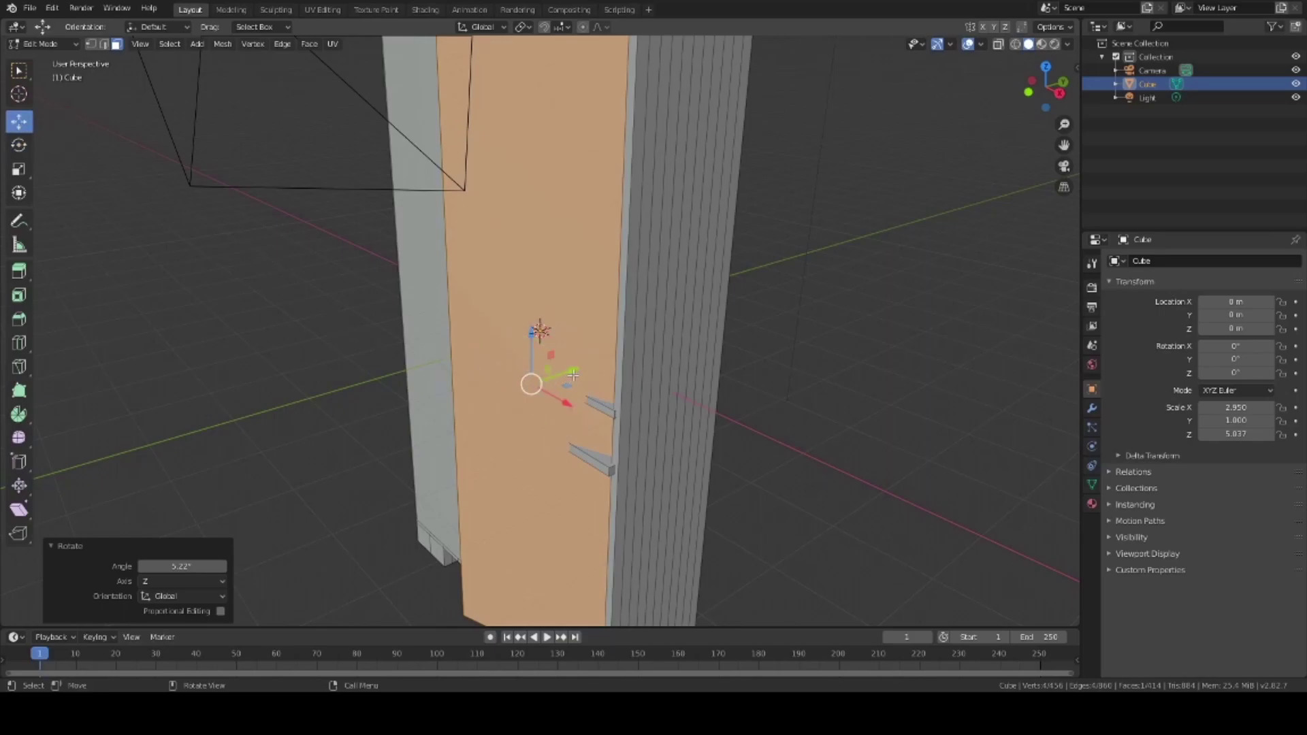
drag(573, 371, 561, 377)
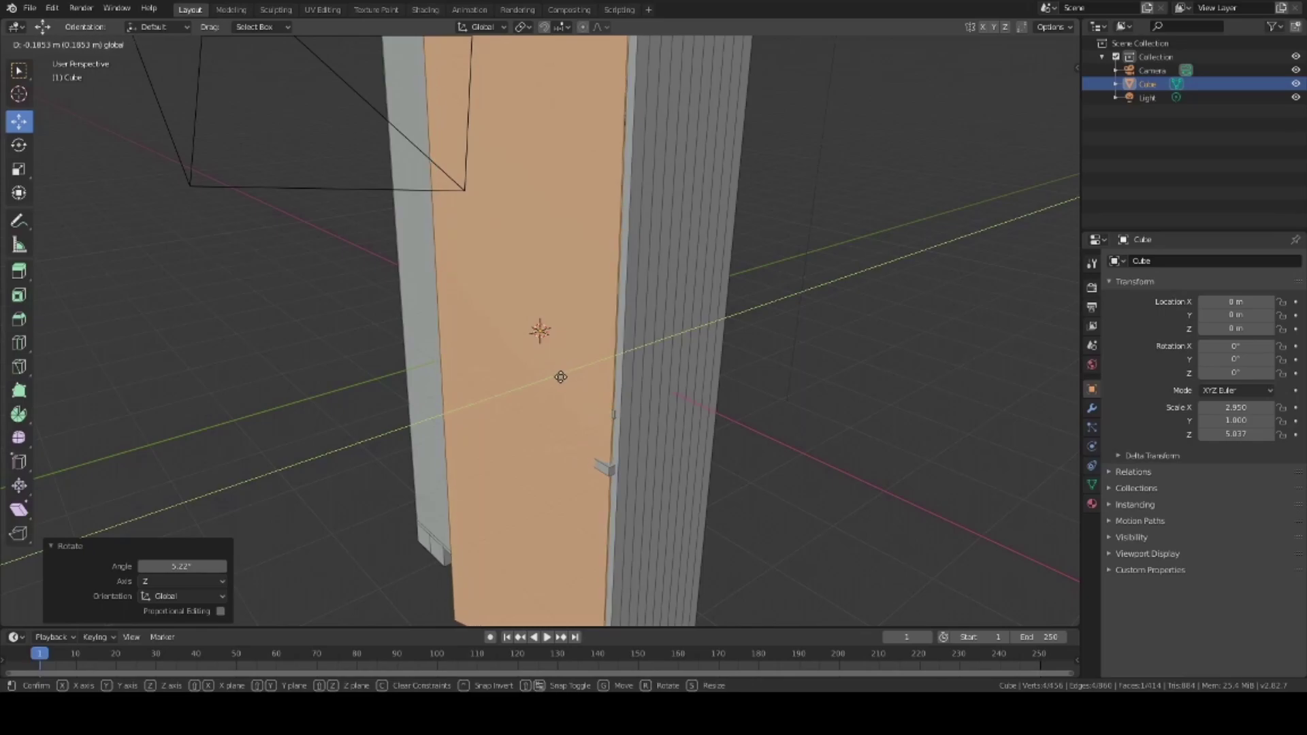
click(562, 376)
middle_drag(561, 377, 751, 382)
Try sliding the upper shelf's top face along Y, then undo the move.
click(609, 317)
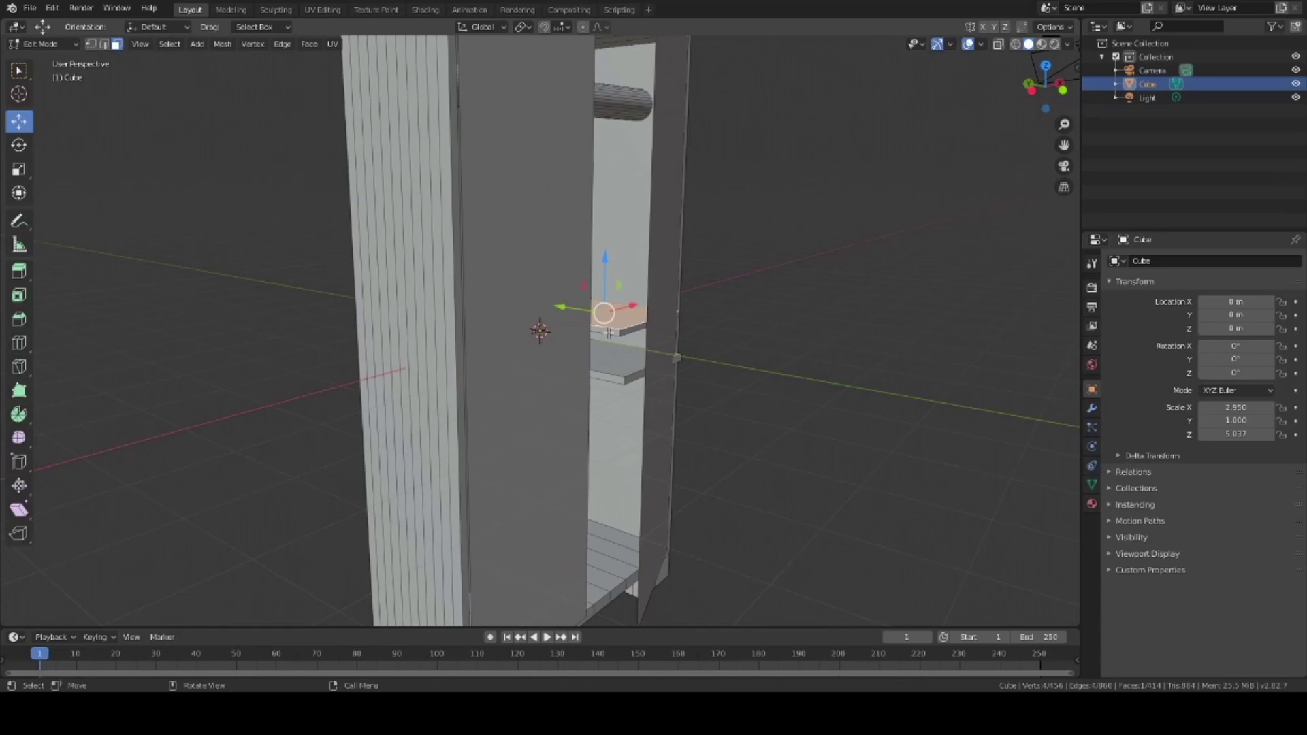
middle_drag(624, 333, 615, 332)
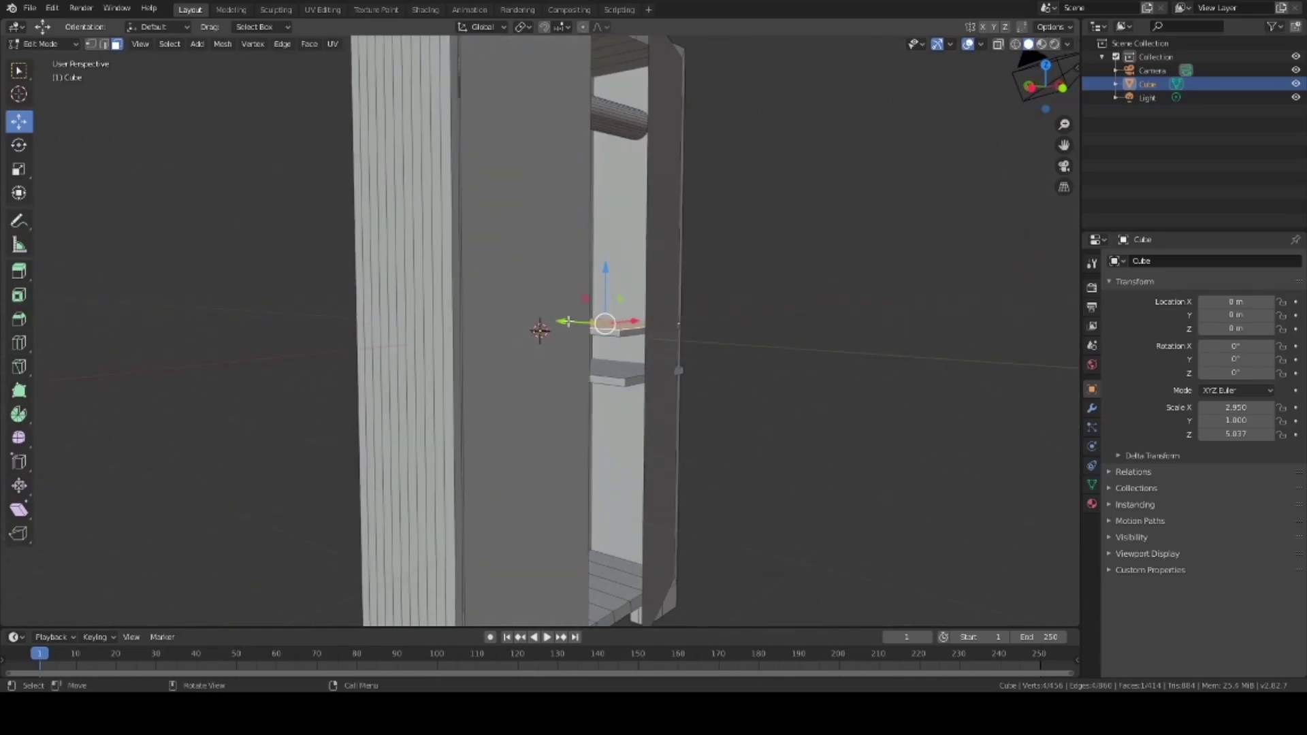
drag(562, 321, 562, 321)
key(ctrl+z)
middle_drag(611, 342, 643, 293)
Select additional shelf faces and the tall door panel face.
shift+click(597, 335)
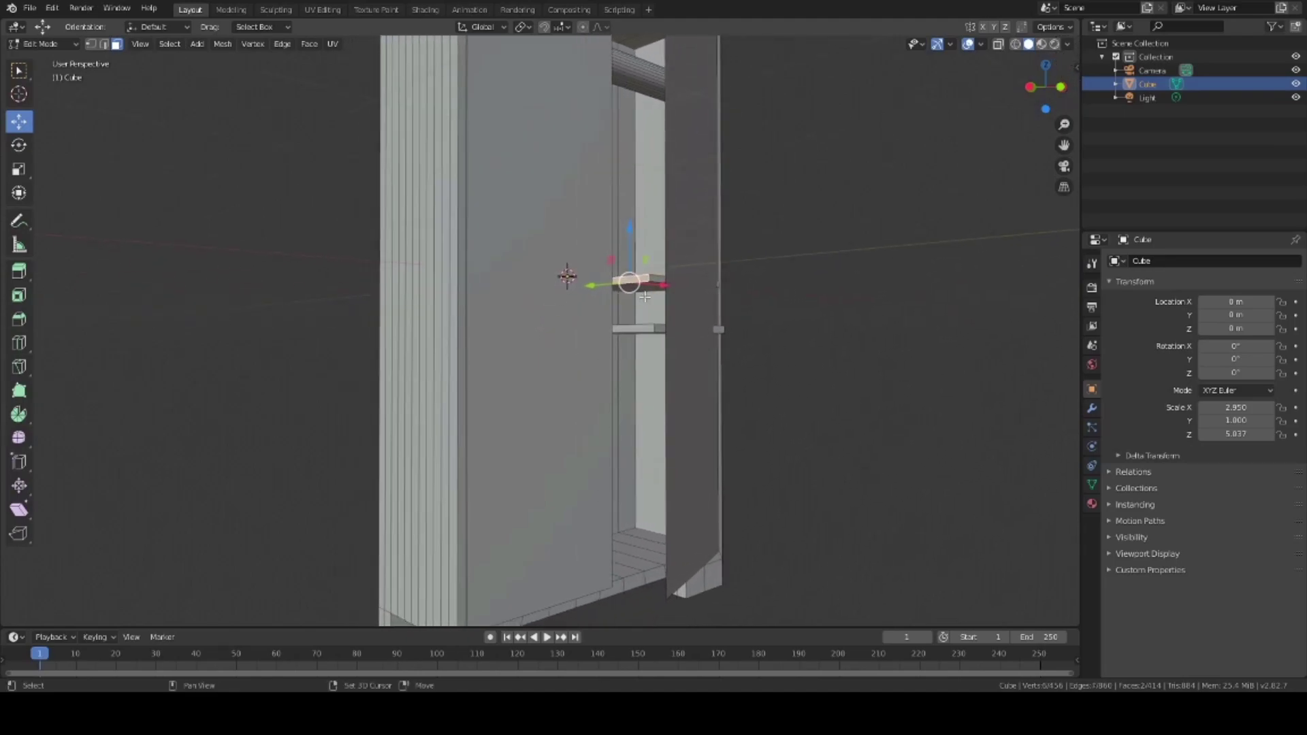
shift+click(628, 291)
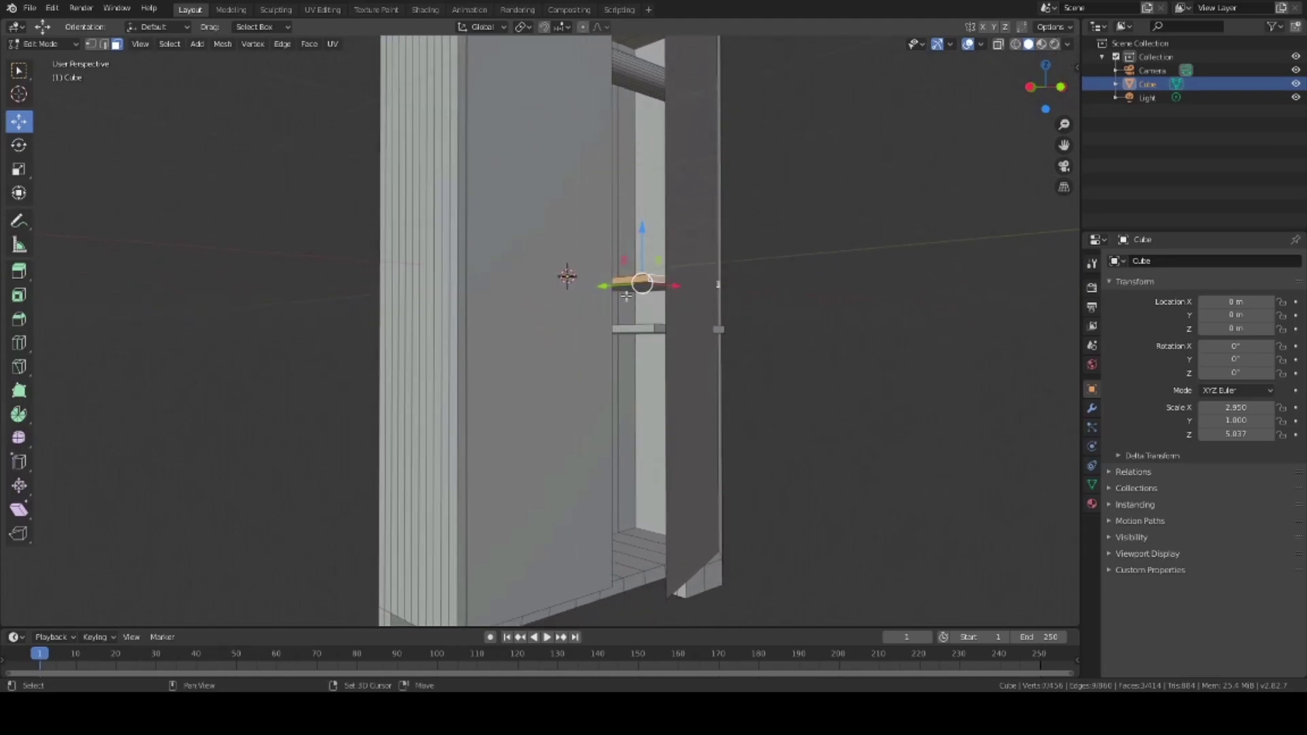
shift+click(633, 289)
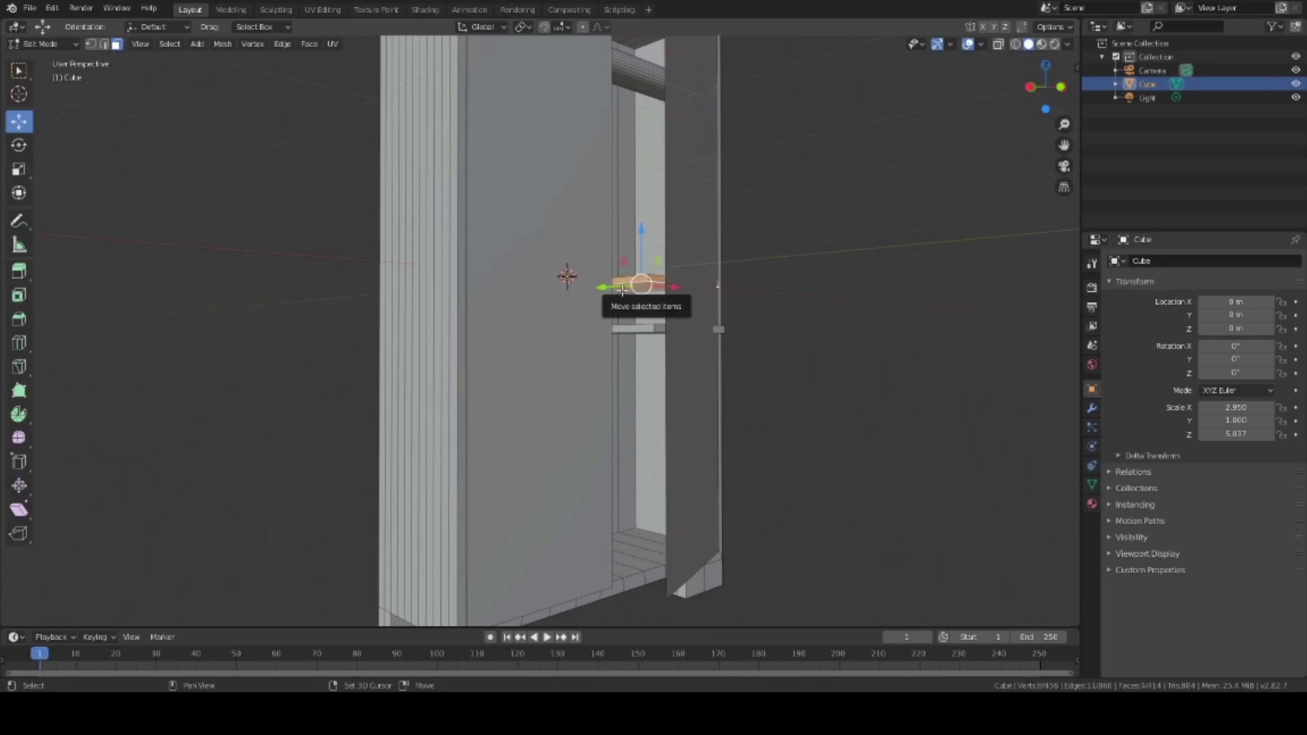
click(677, 293)
Toggle Object and Edit Mode, select the lower shelf faces, and slide them along Y.
click(38, 43)
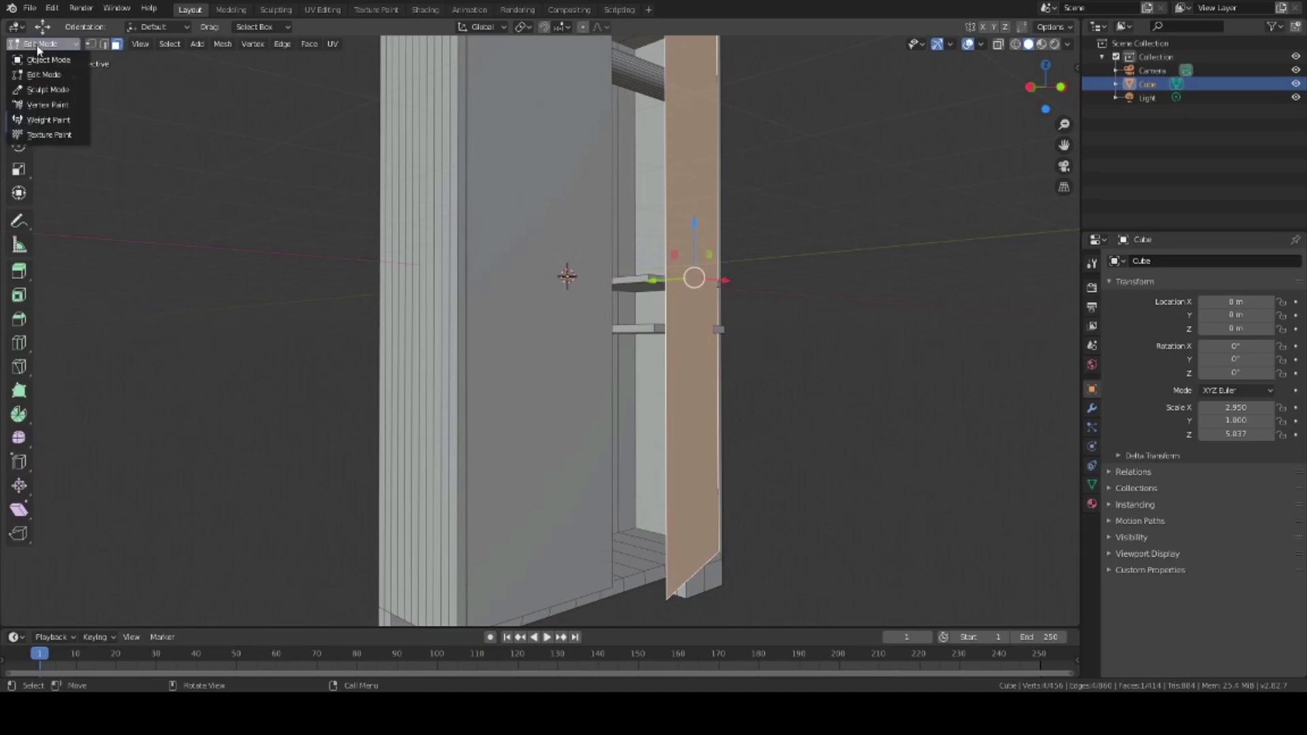
click(43, 60)
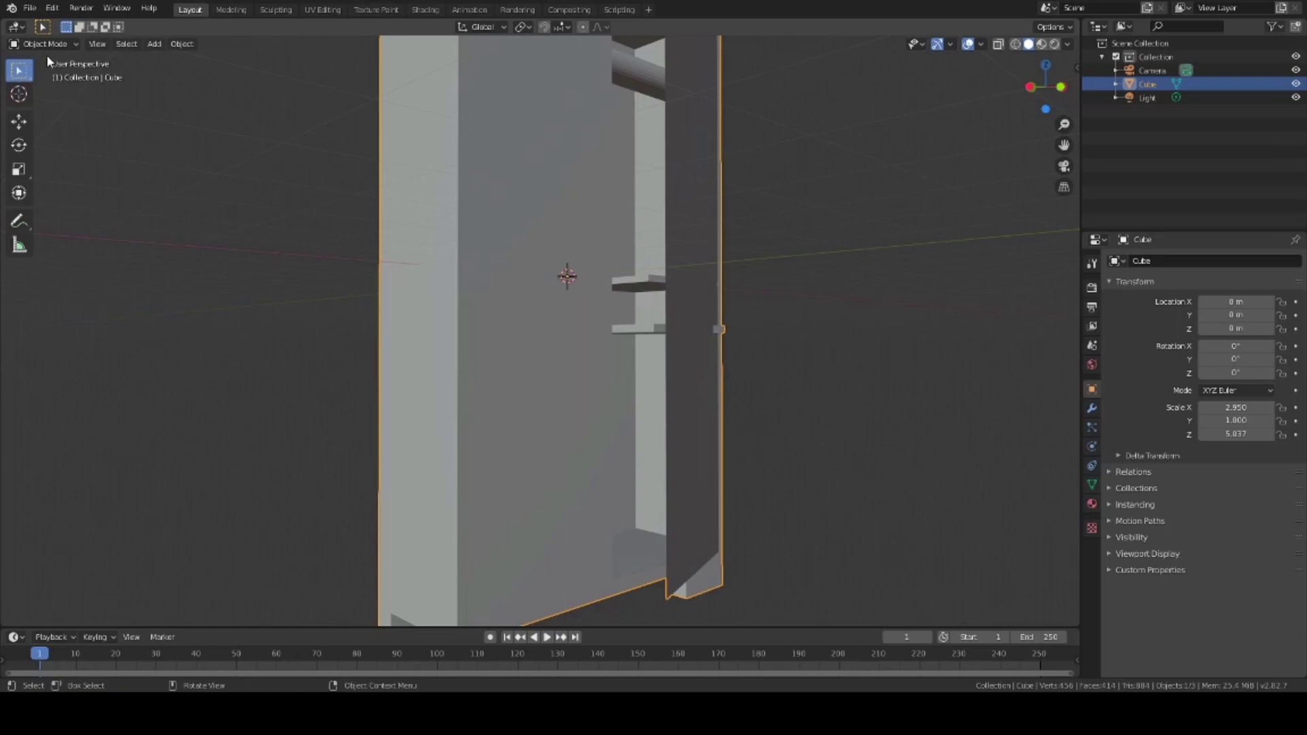
key(Tab)
click(630, 286)
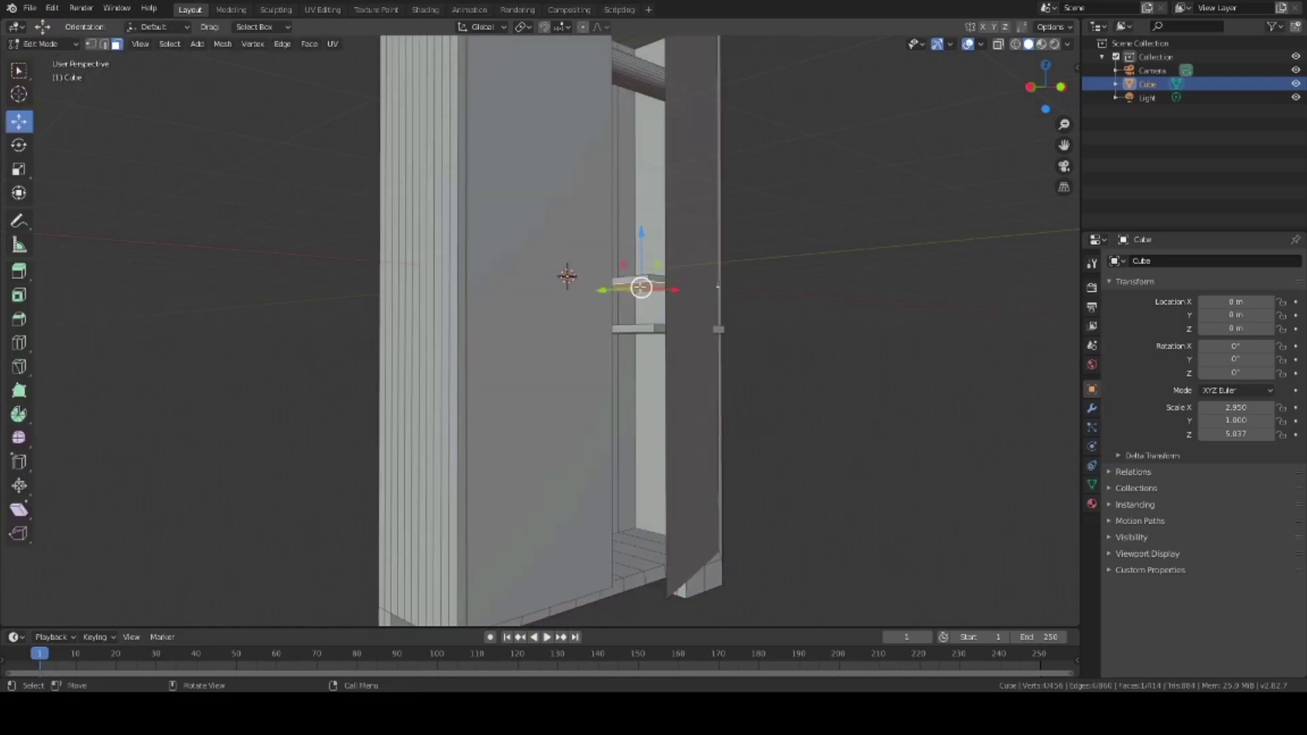
click(649, 330)
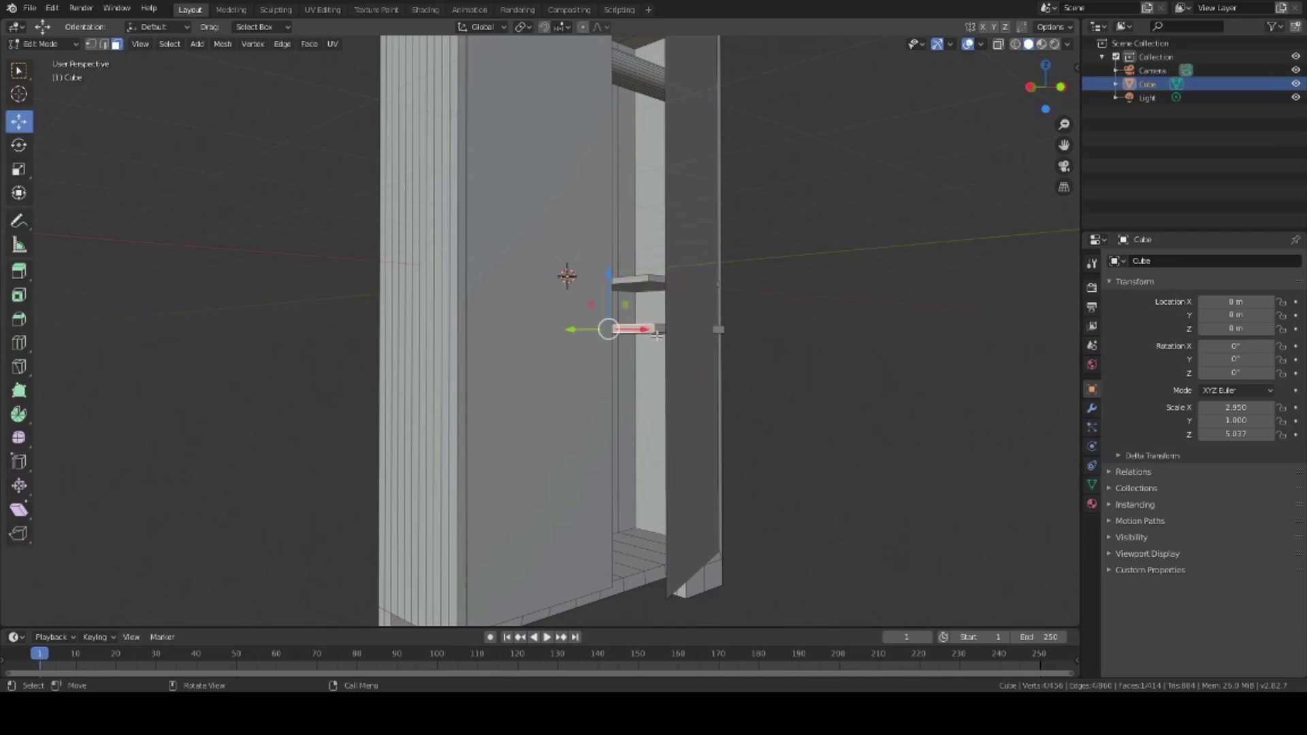
shift+click(721, 330)
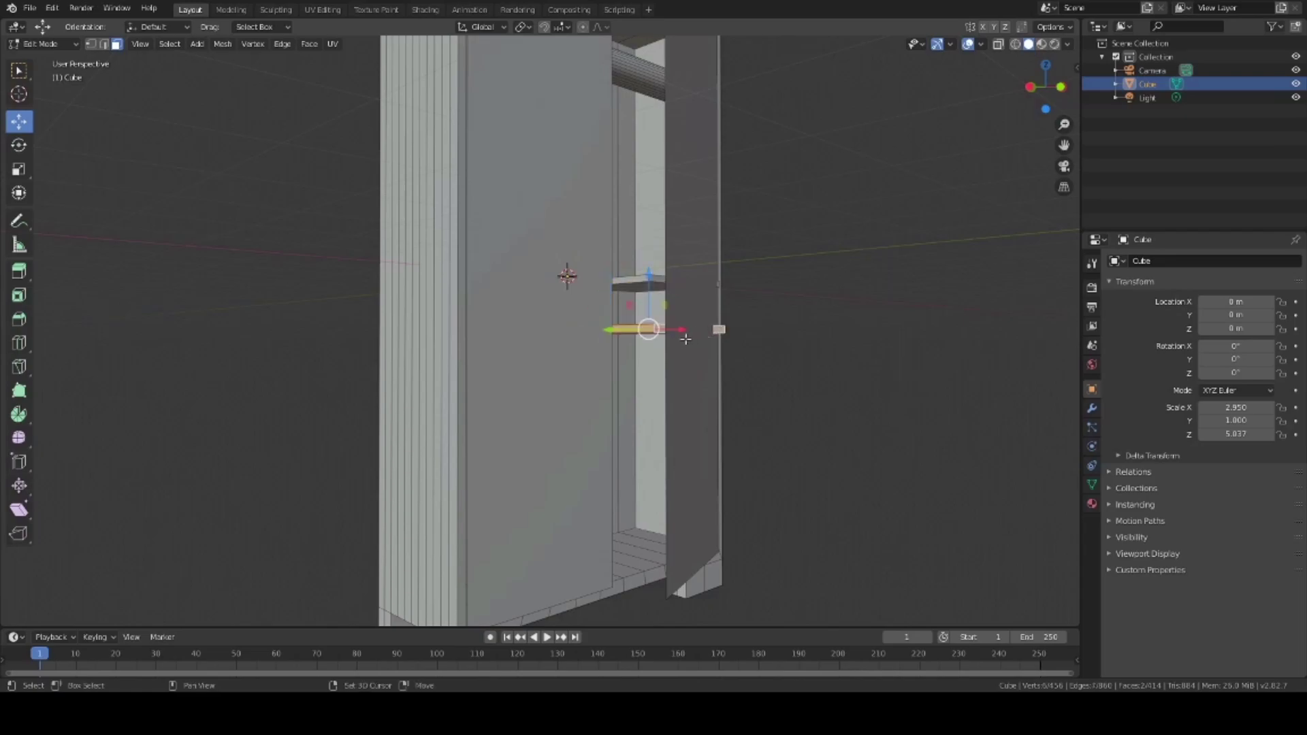
middle_drag(720, 331, 679, 350)
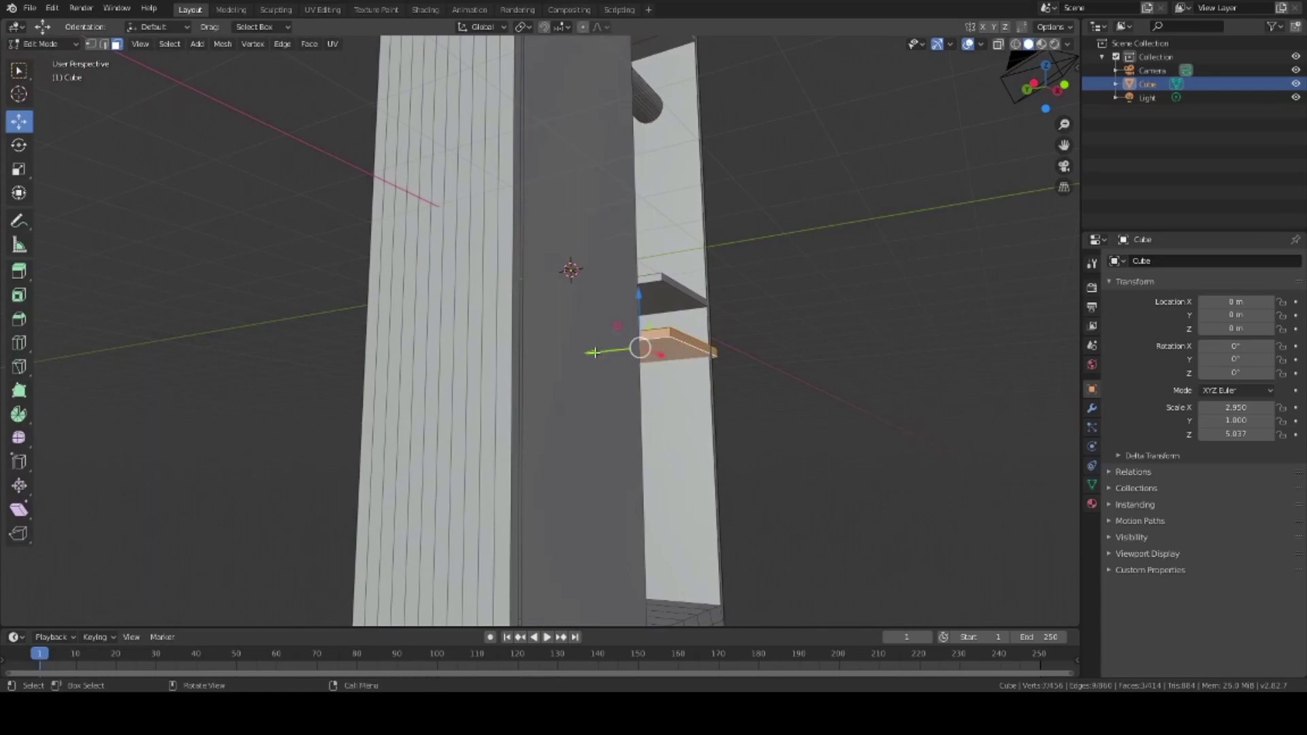
drag(596, 348, 582, 353)
Select the upper shelf faces and slide them 0.039 m along Y behind the door.
middle_drag(772, 333, 745, 337)
click(679, 273)
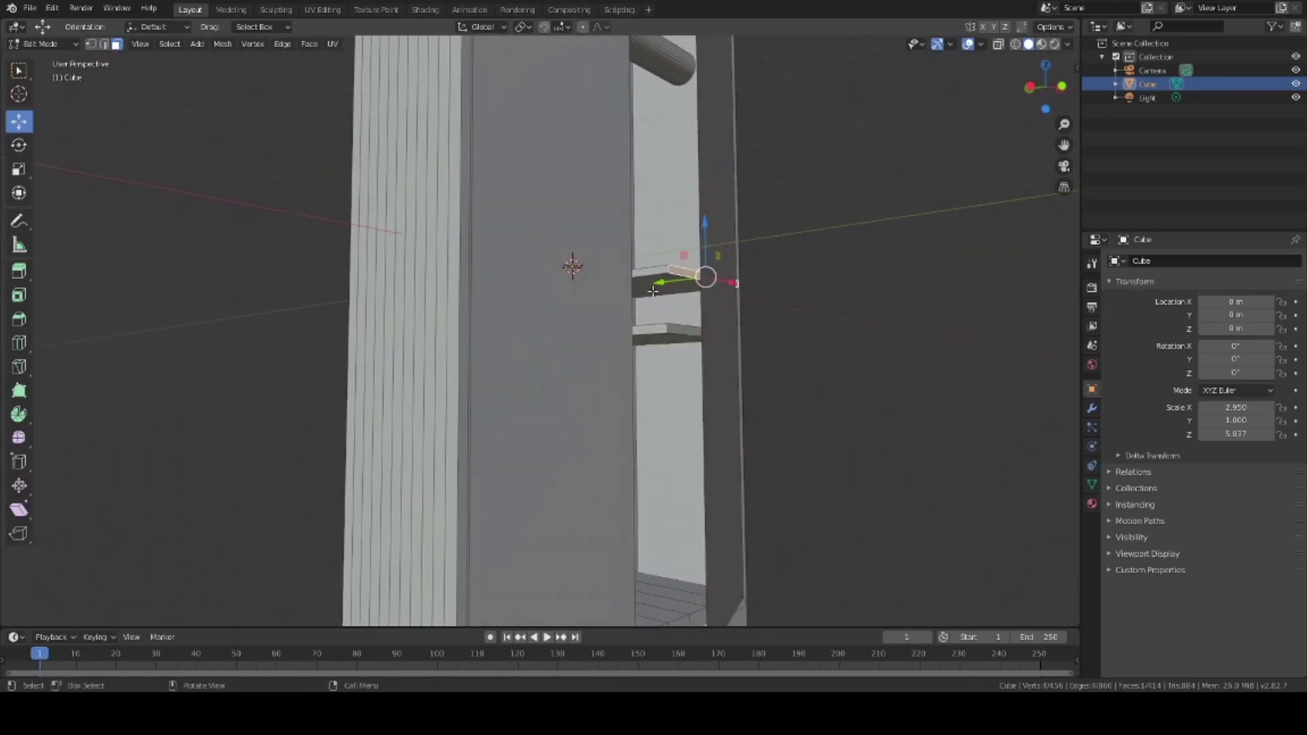
shift+click(644, 282)
shift+click(645, 271)
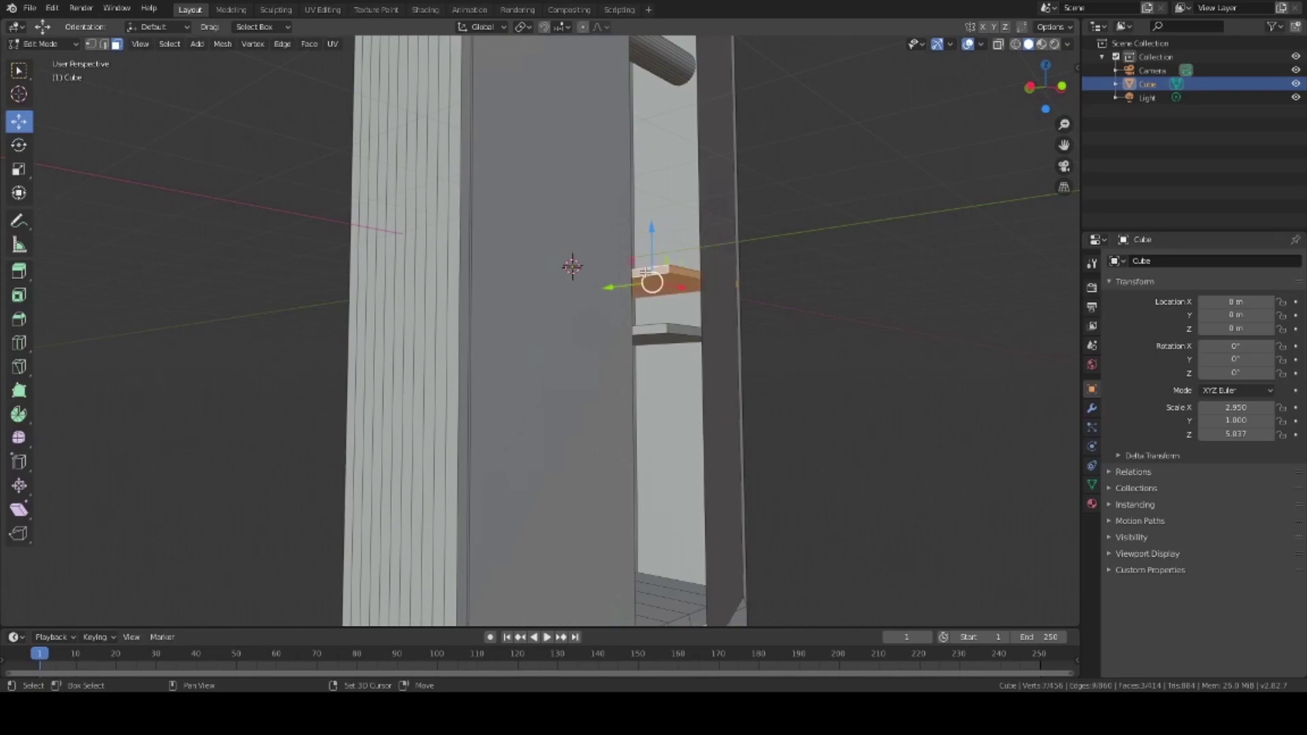
shift+middle_drag(664, 291, 664, 308)
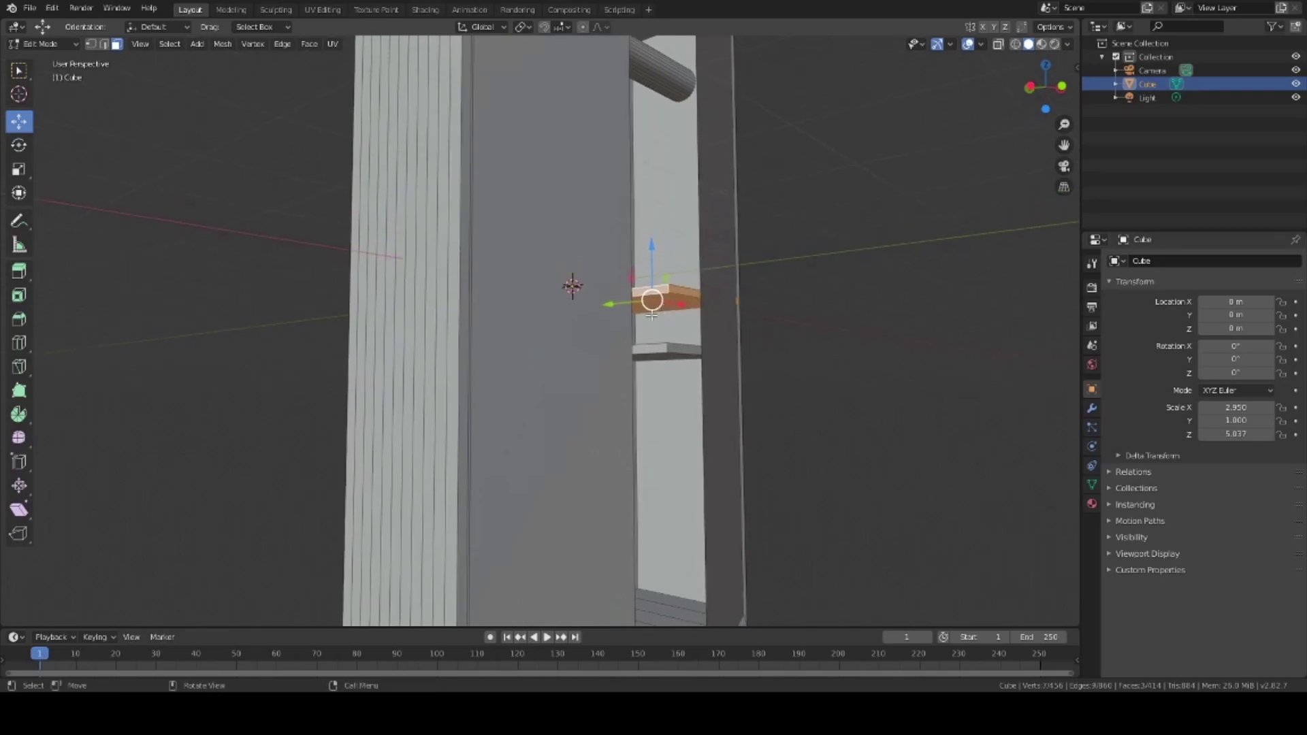
drag(610, 305, 610, 307)
middle_drag(759, 321, 695, 344)
Add a round cube, scale it to 0.142, and slide it onto a door as a knob.
key(shift+a)
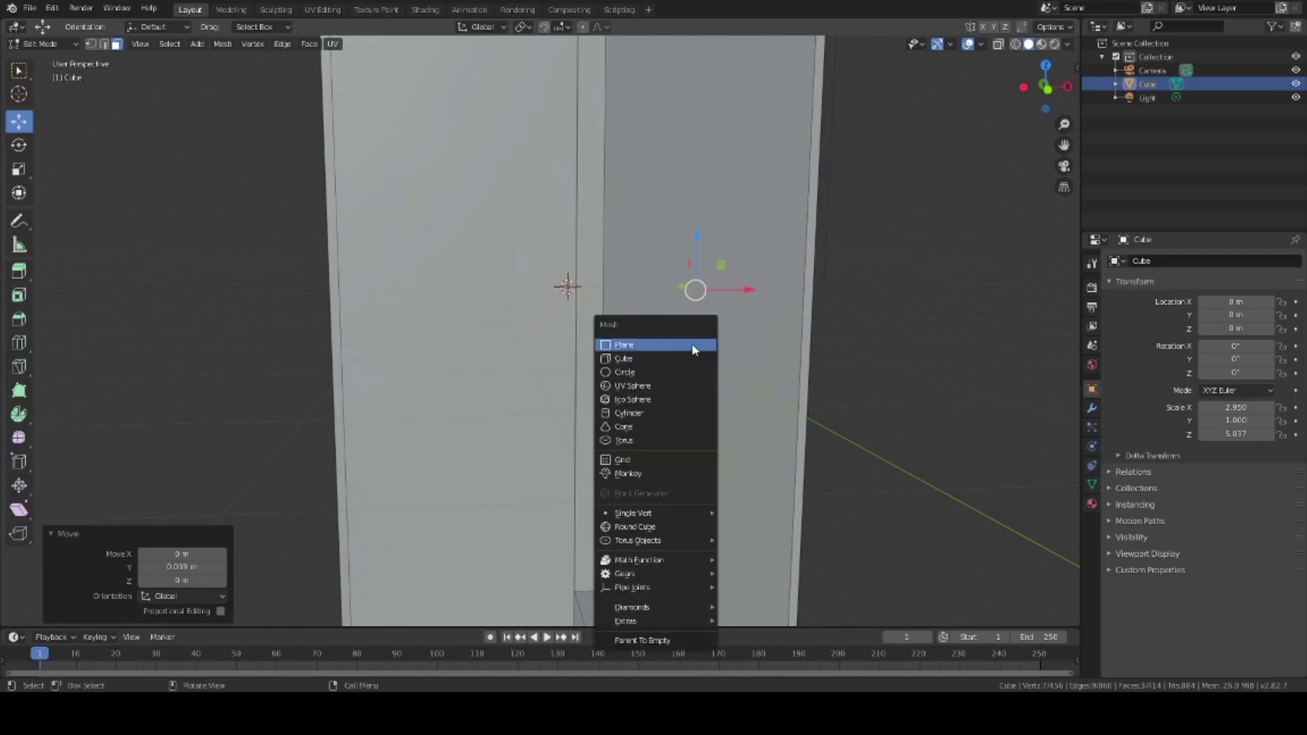
click(664, 527)
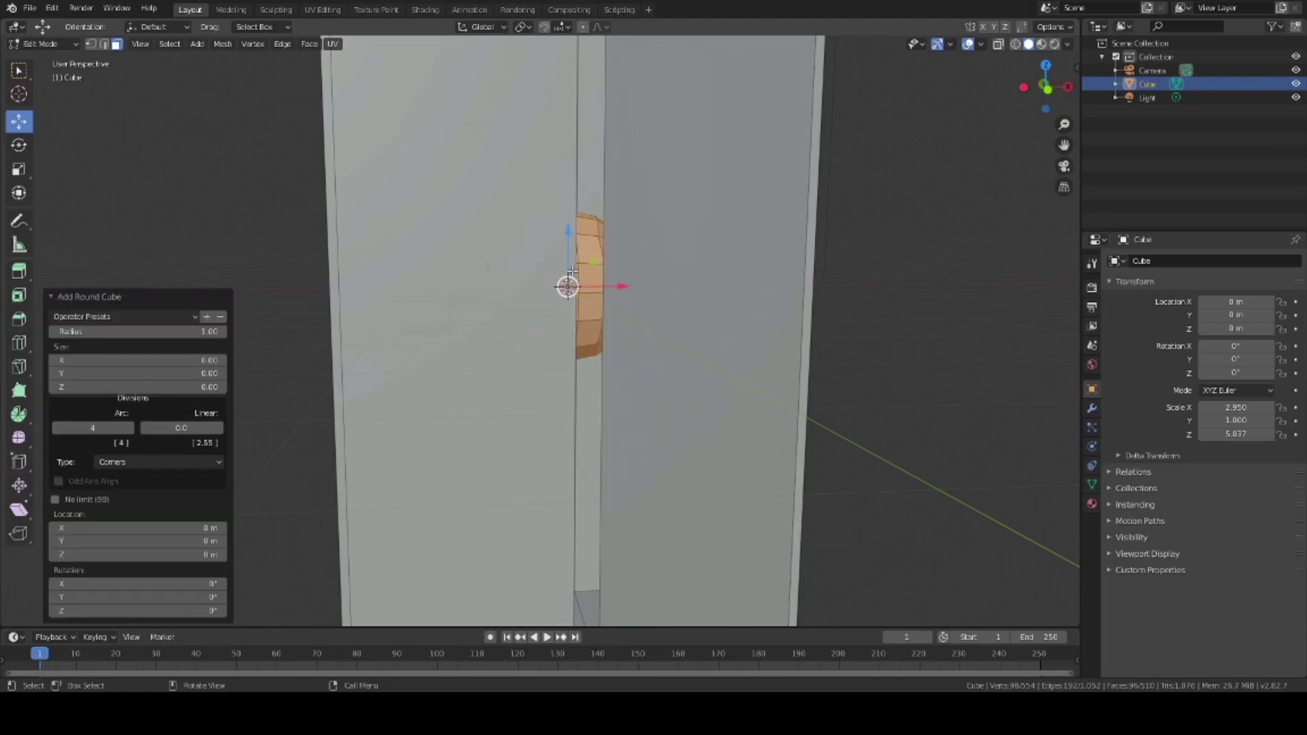
middle_drag(652, 340, 523, 297)
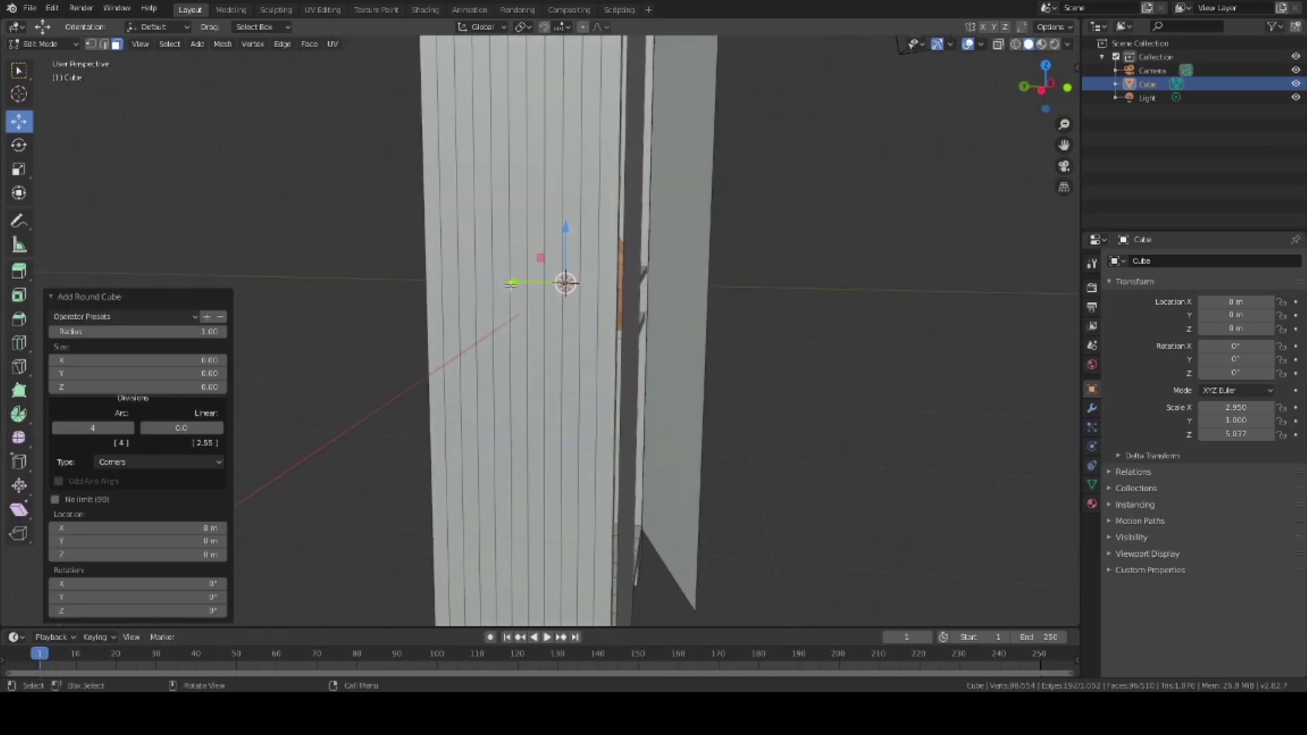
drag(511, 284, 700, 316)
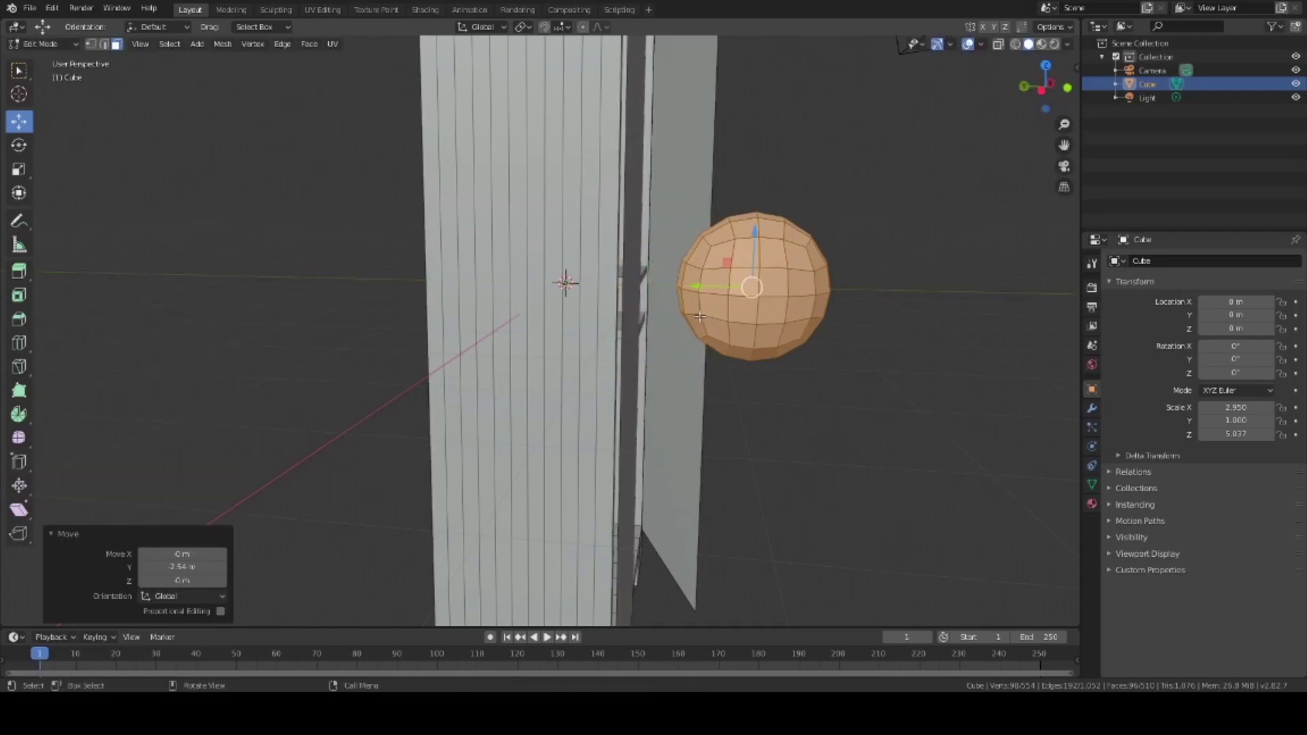
key(s)
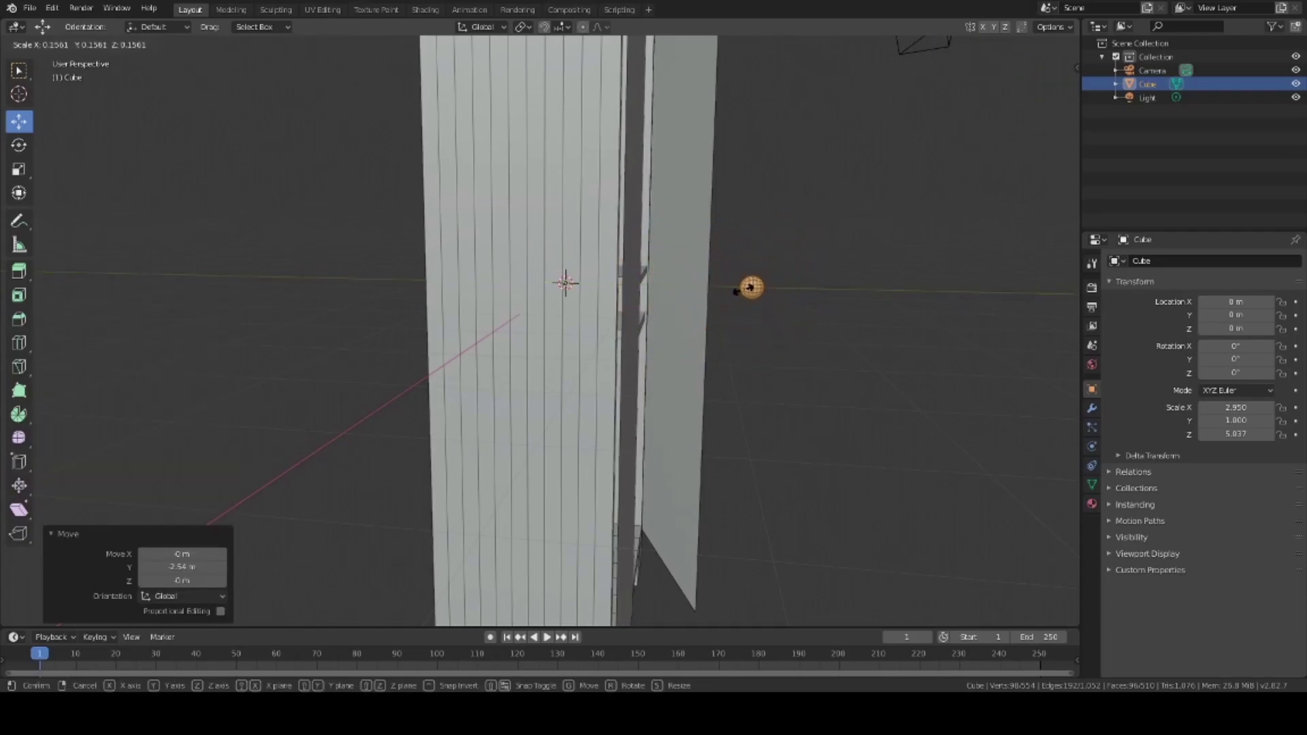
click(742, 292)
middle_drag(783, 303, 694, 338)
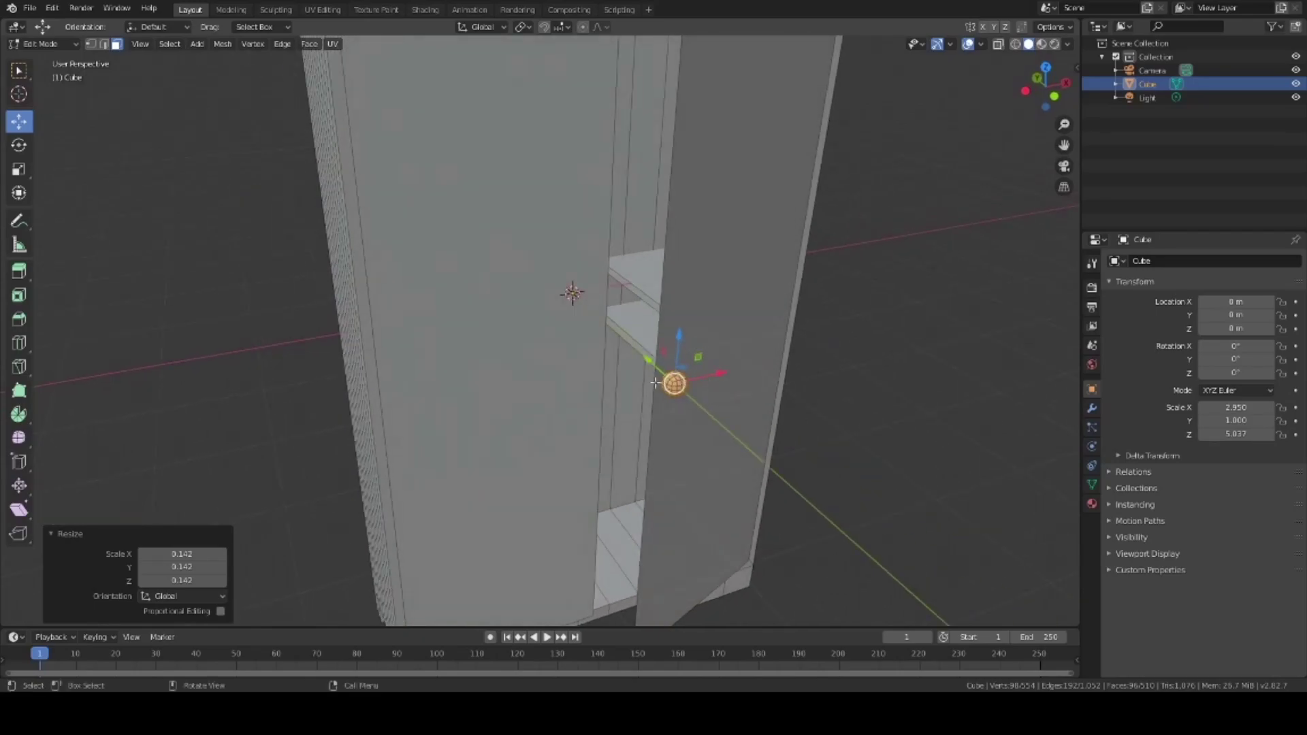
drag(722, 375, 651, 316)
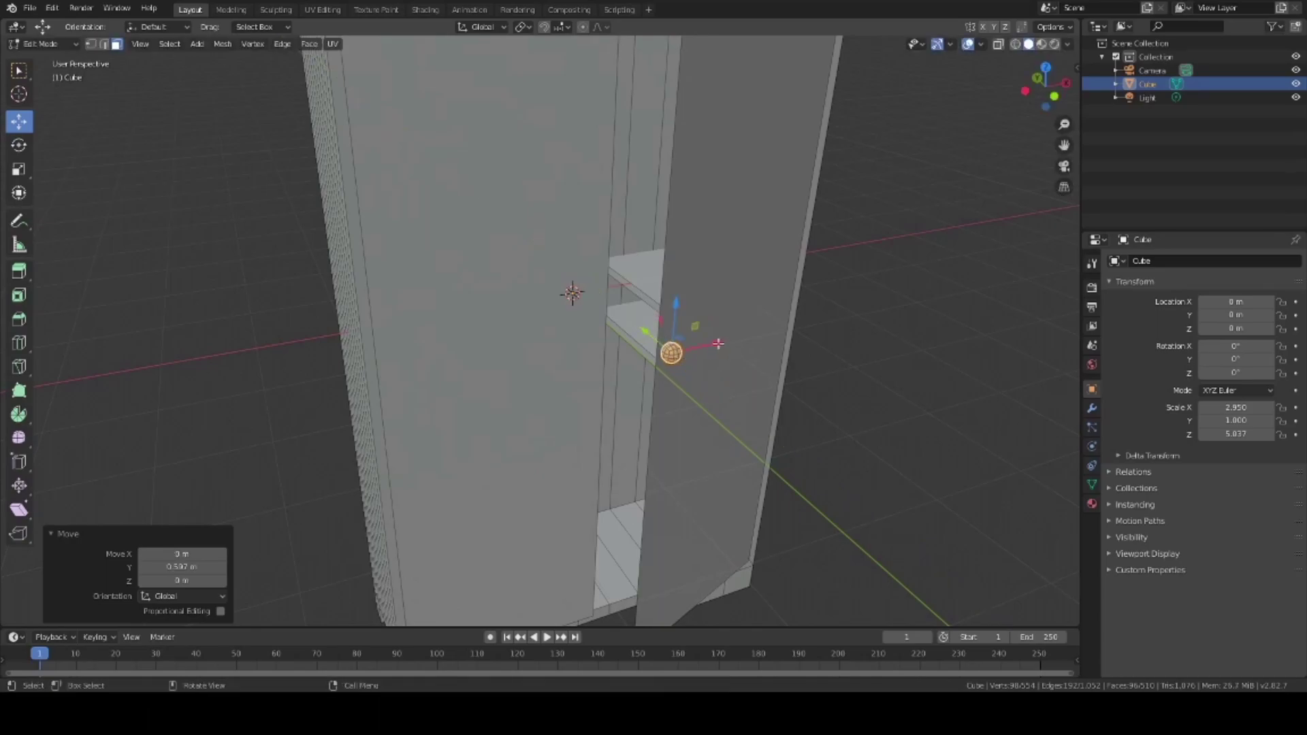
drag(718, 344, 671, 312)
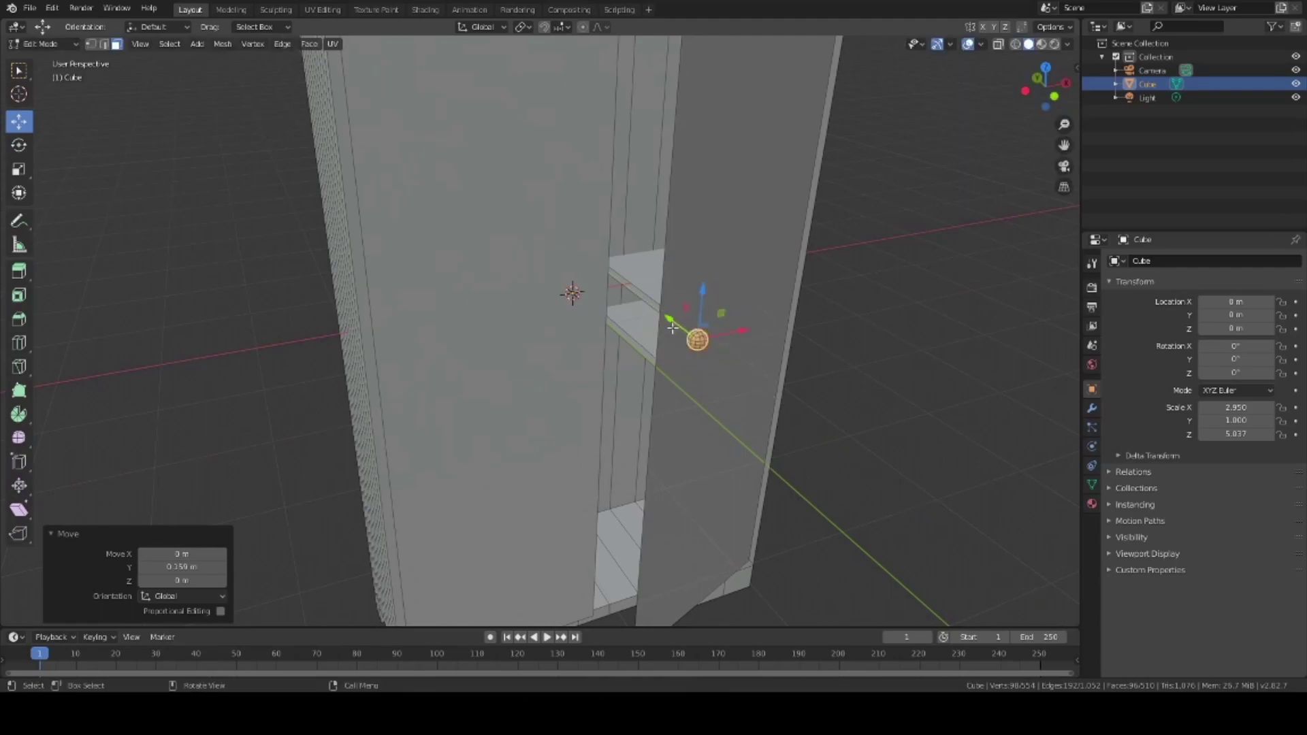
Duplicate the knob onto the other door, adjusting Y and Z to level it near the seam.
key(shift+d)
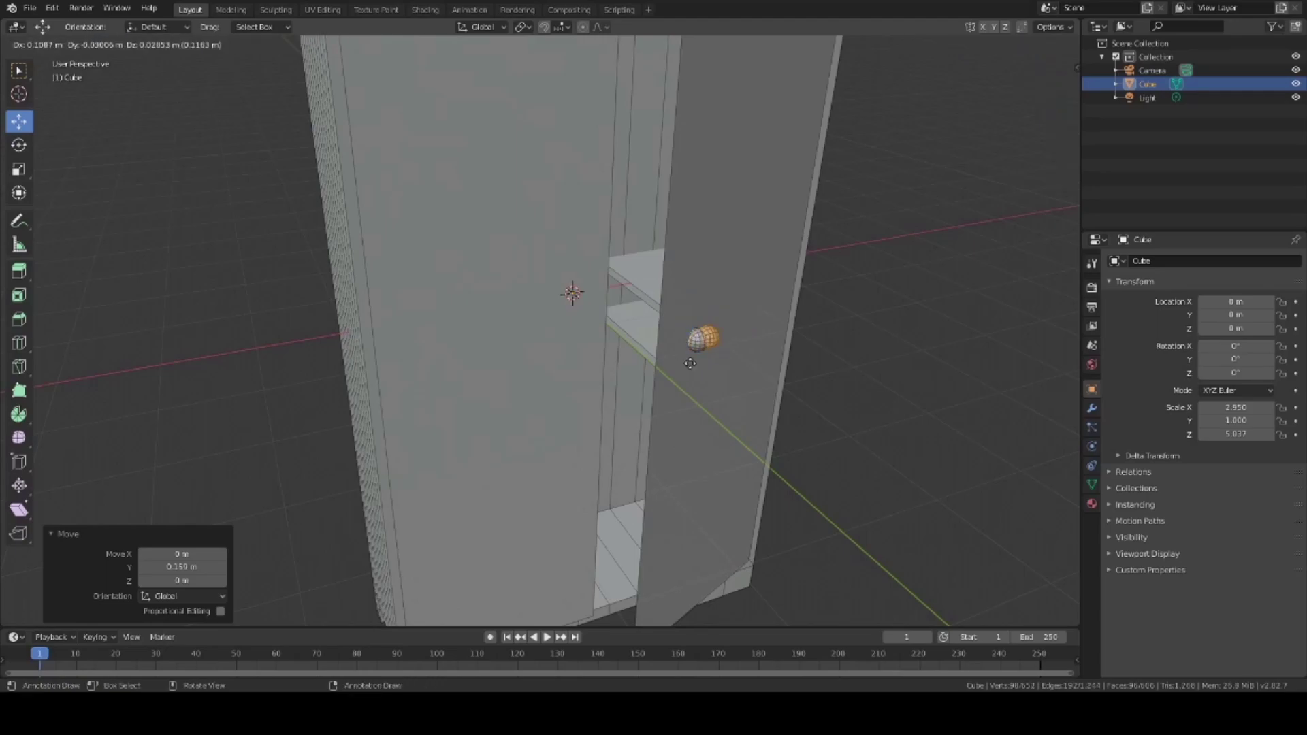
click(552, 368)
middle_drag(579, 372, 595, 296)
drag(594, 296, 584, 293)
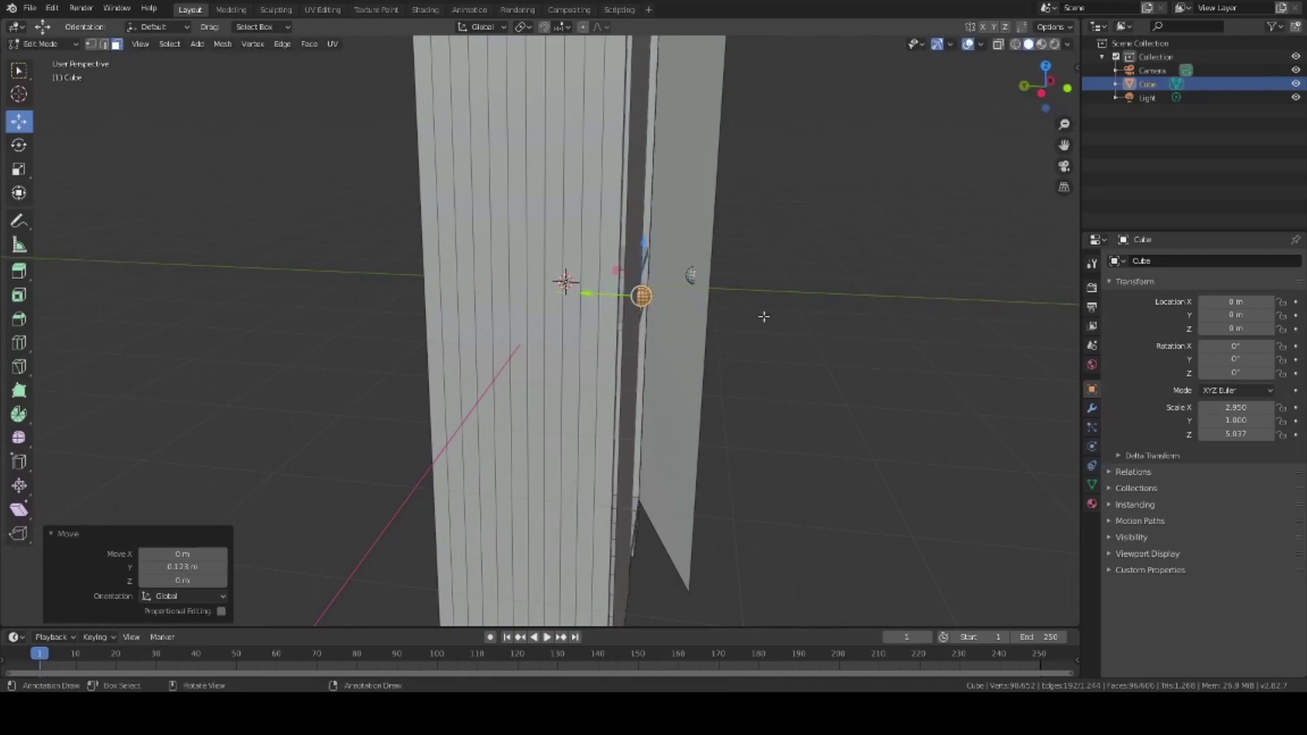
scroll(674, 327, up, 5)
middle_drag(820, 321, 682, 332)
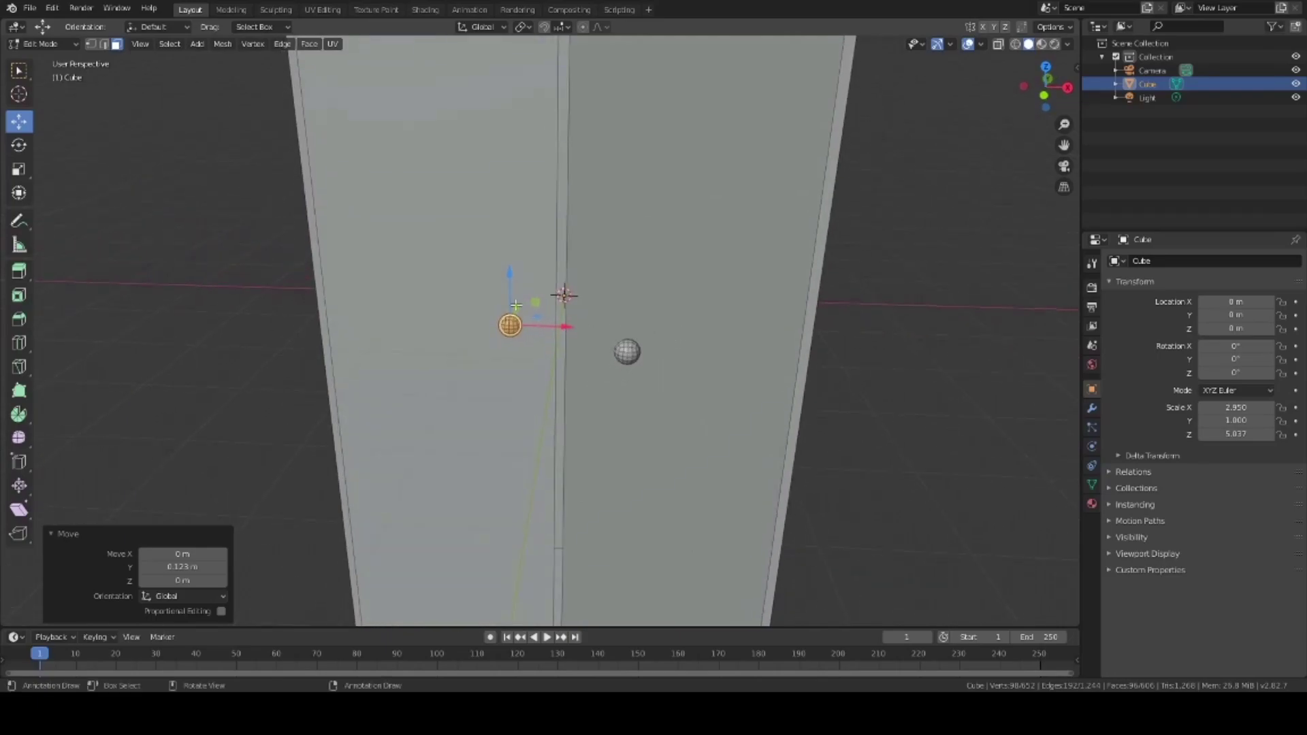
drag(508, 273, 509, 289)
scroll(601, 277, down, 5)
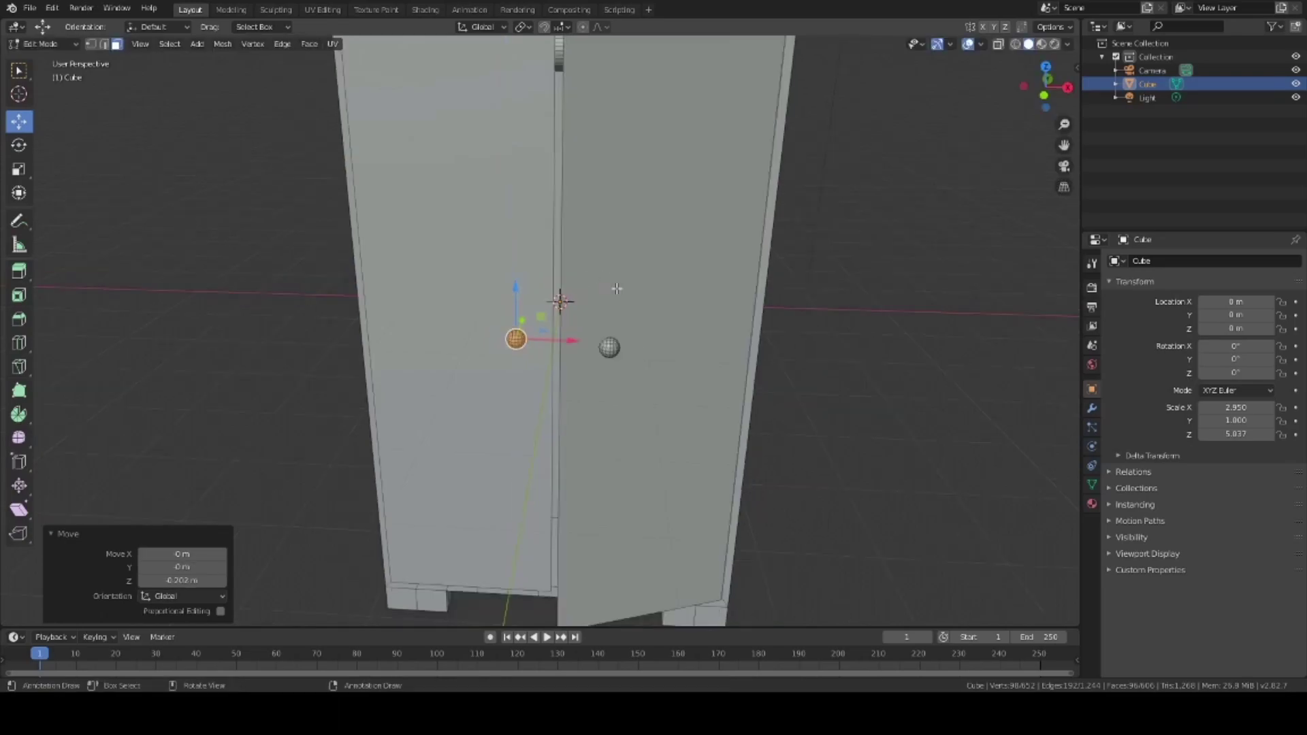